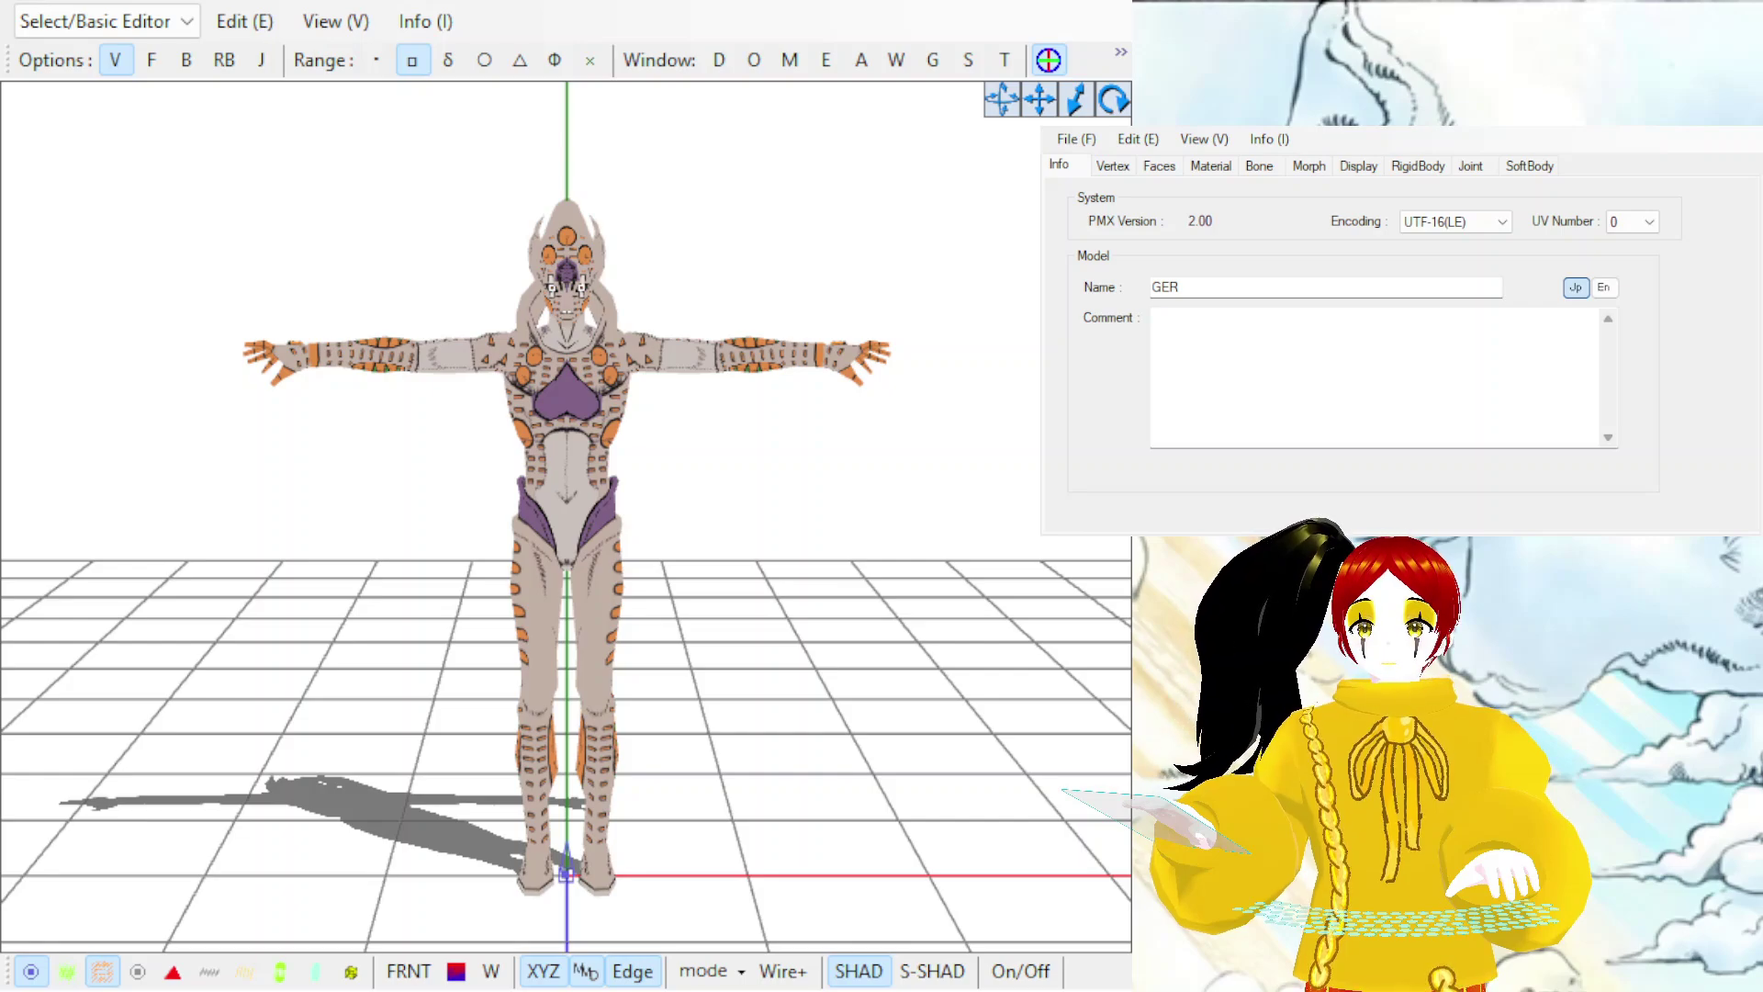
Merge the base skeleton file into the GER model so its bones run through body and arms.
{"action": "key", "text": "alt"}
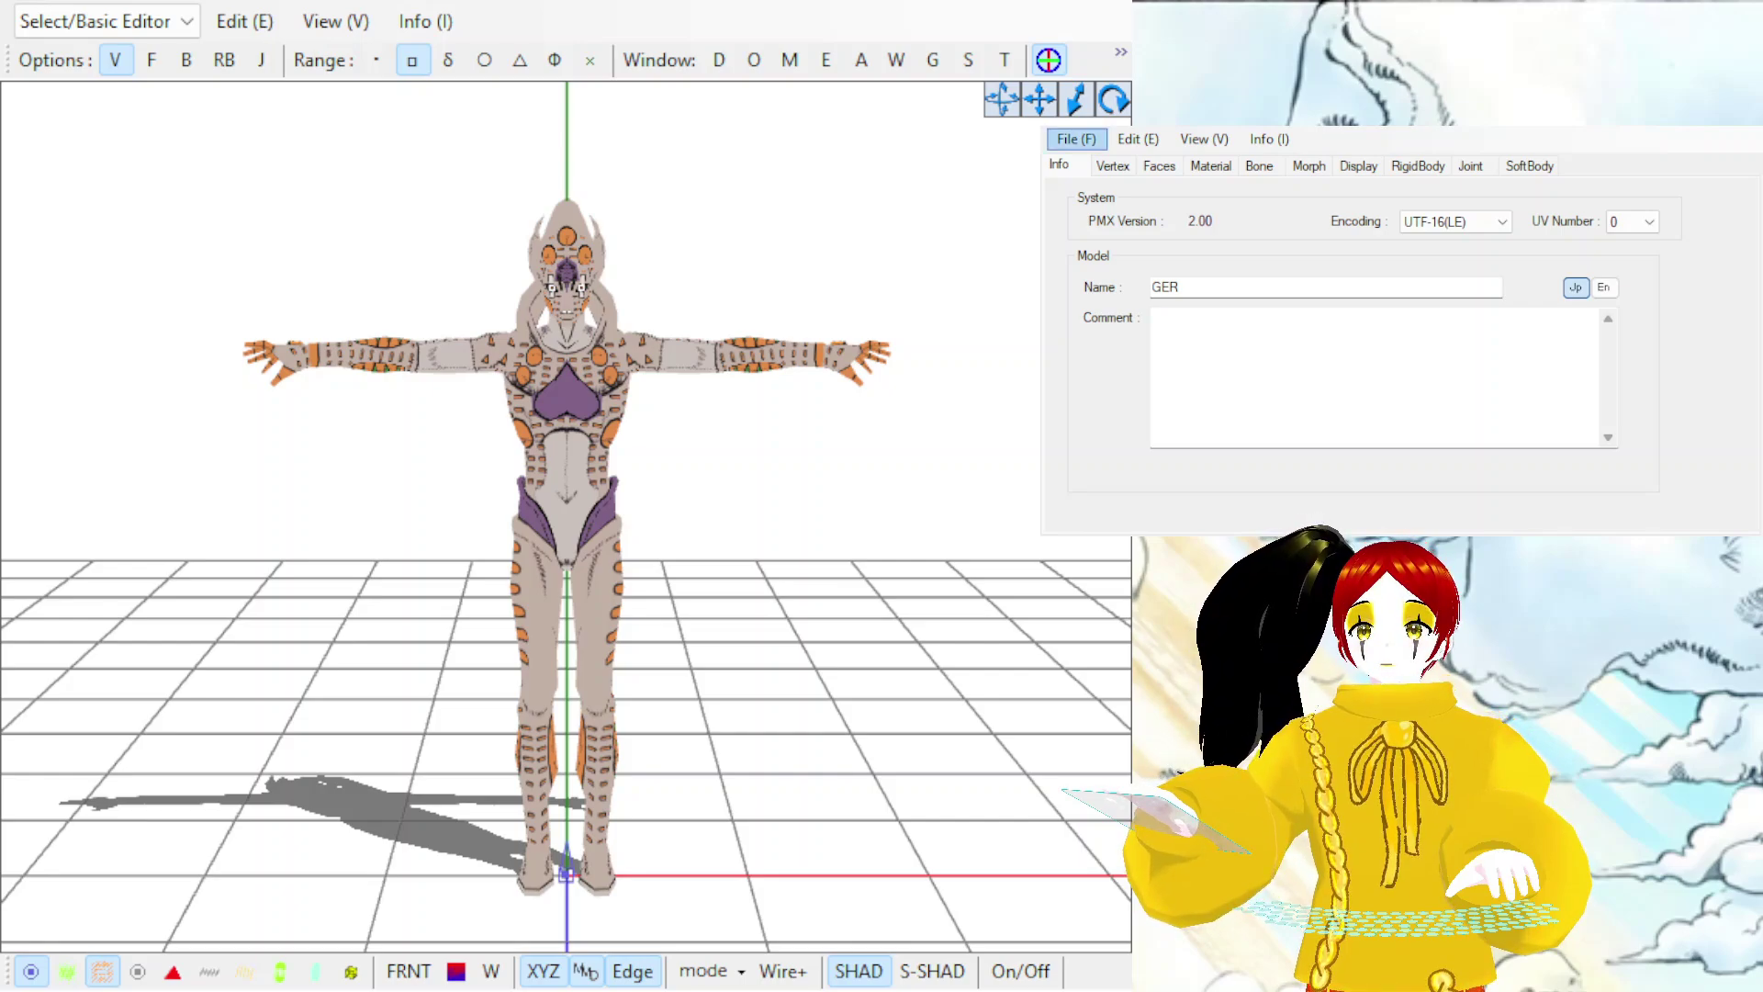
{"action": "key", "text": "Escape"}
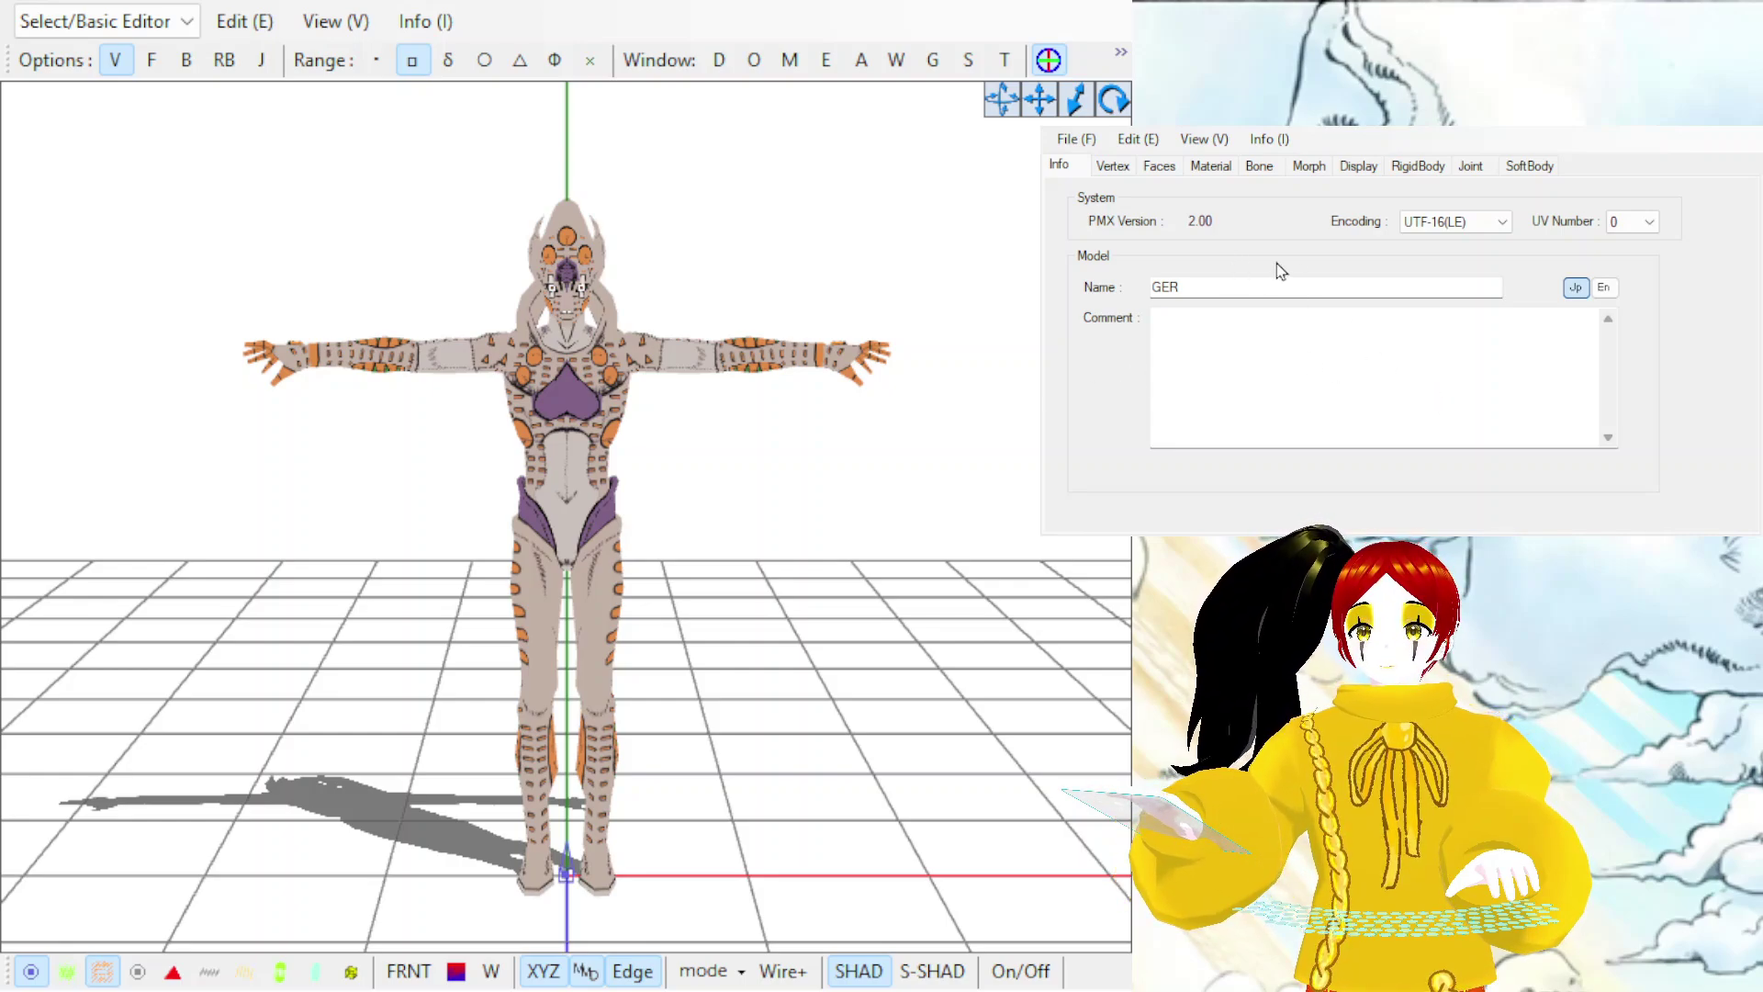
{"action": "left_click", "coordinate": [1459, 443]}
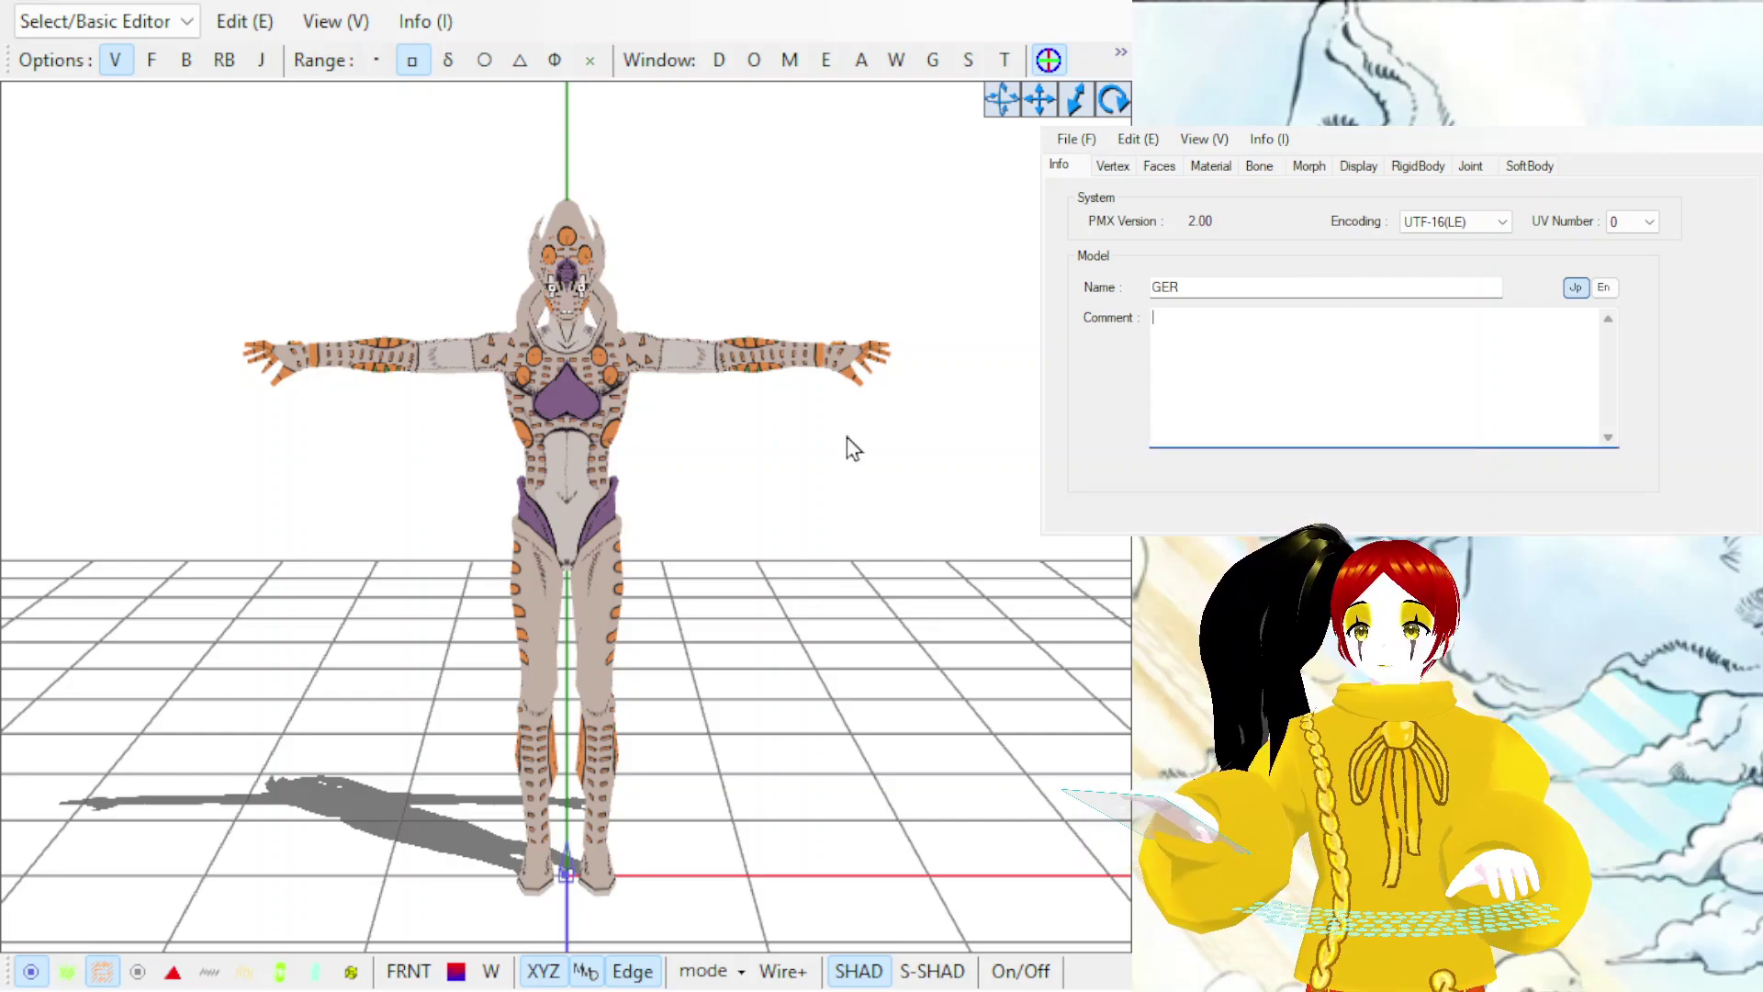
{"action": "left_click", "coordinate": [776, 500]}
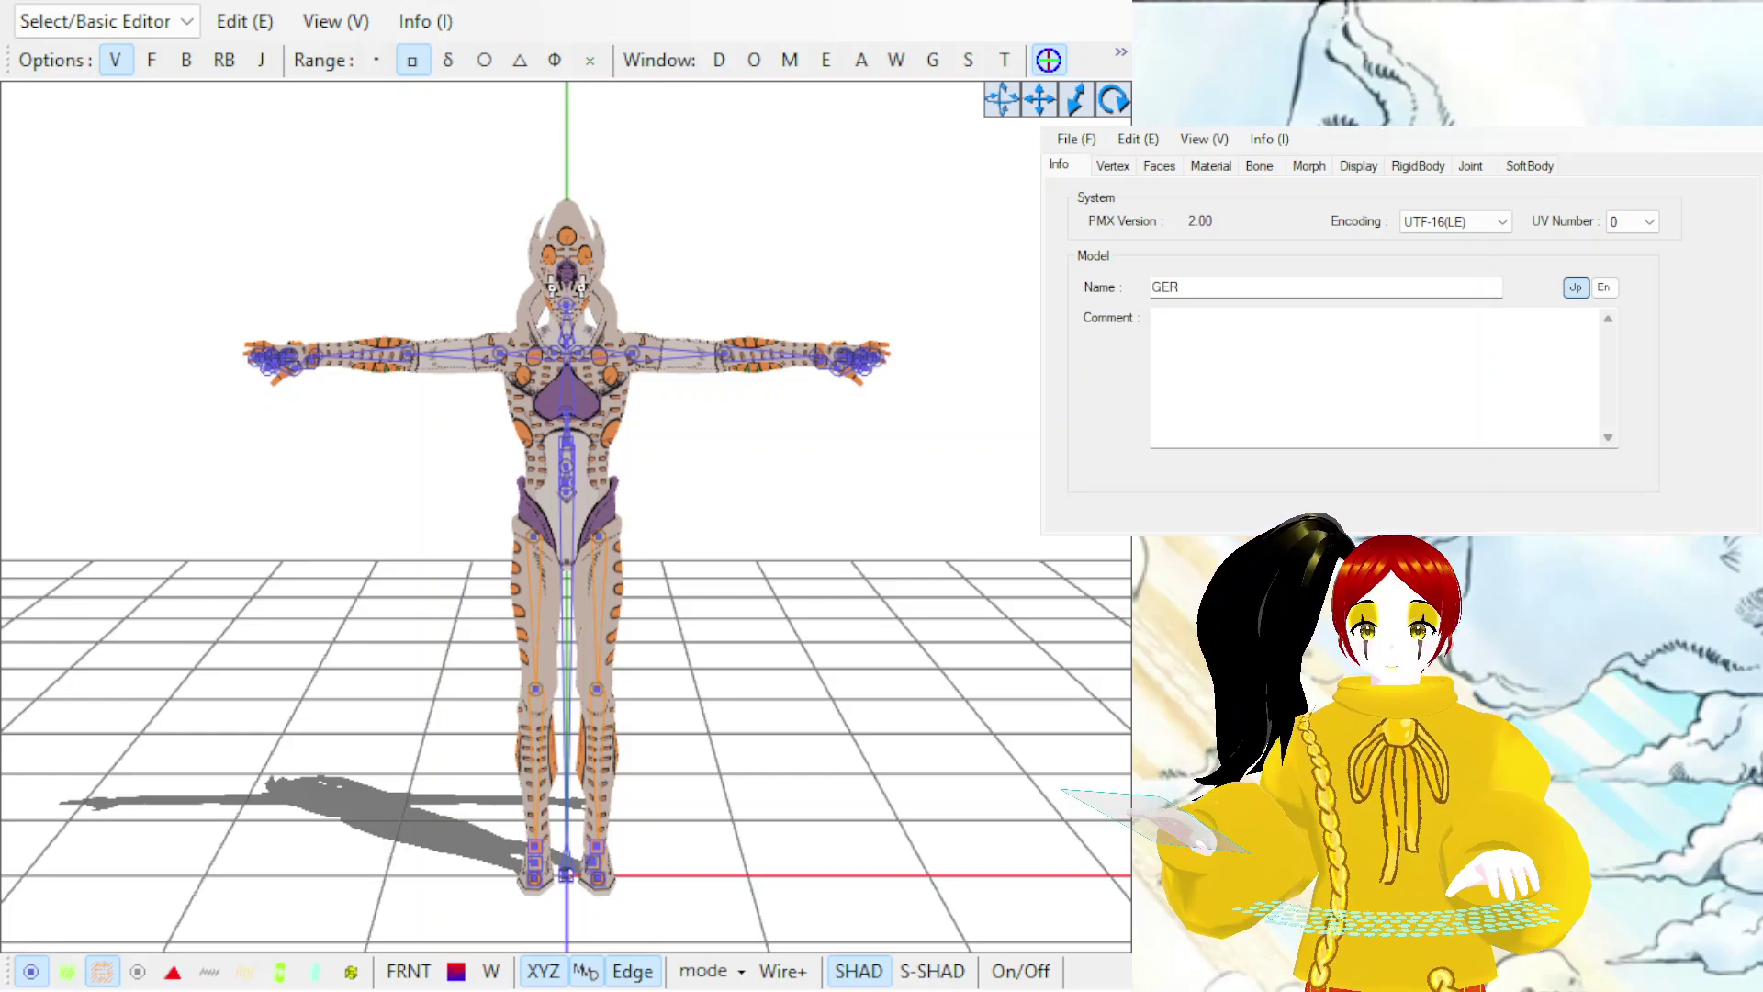
Delete the leftover '0 : Bone' entry from the top of the bone list.
{"action": "key", "text": "w"}
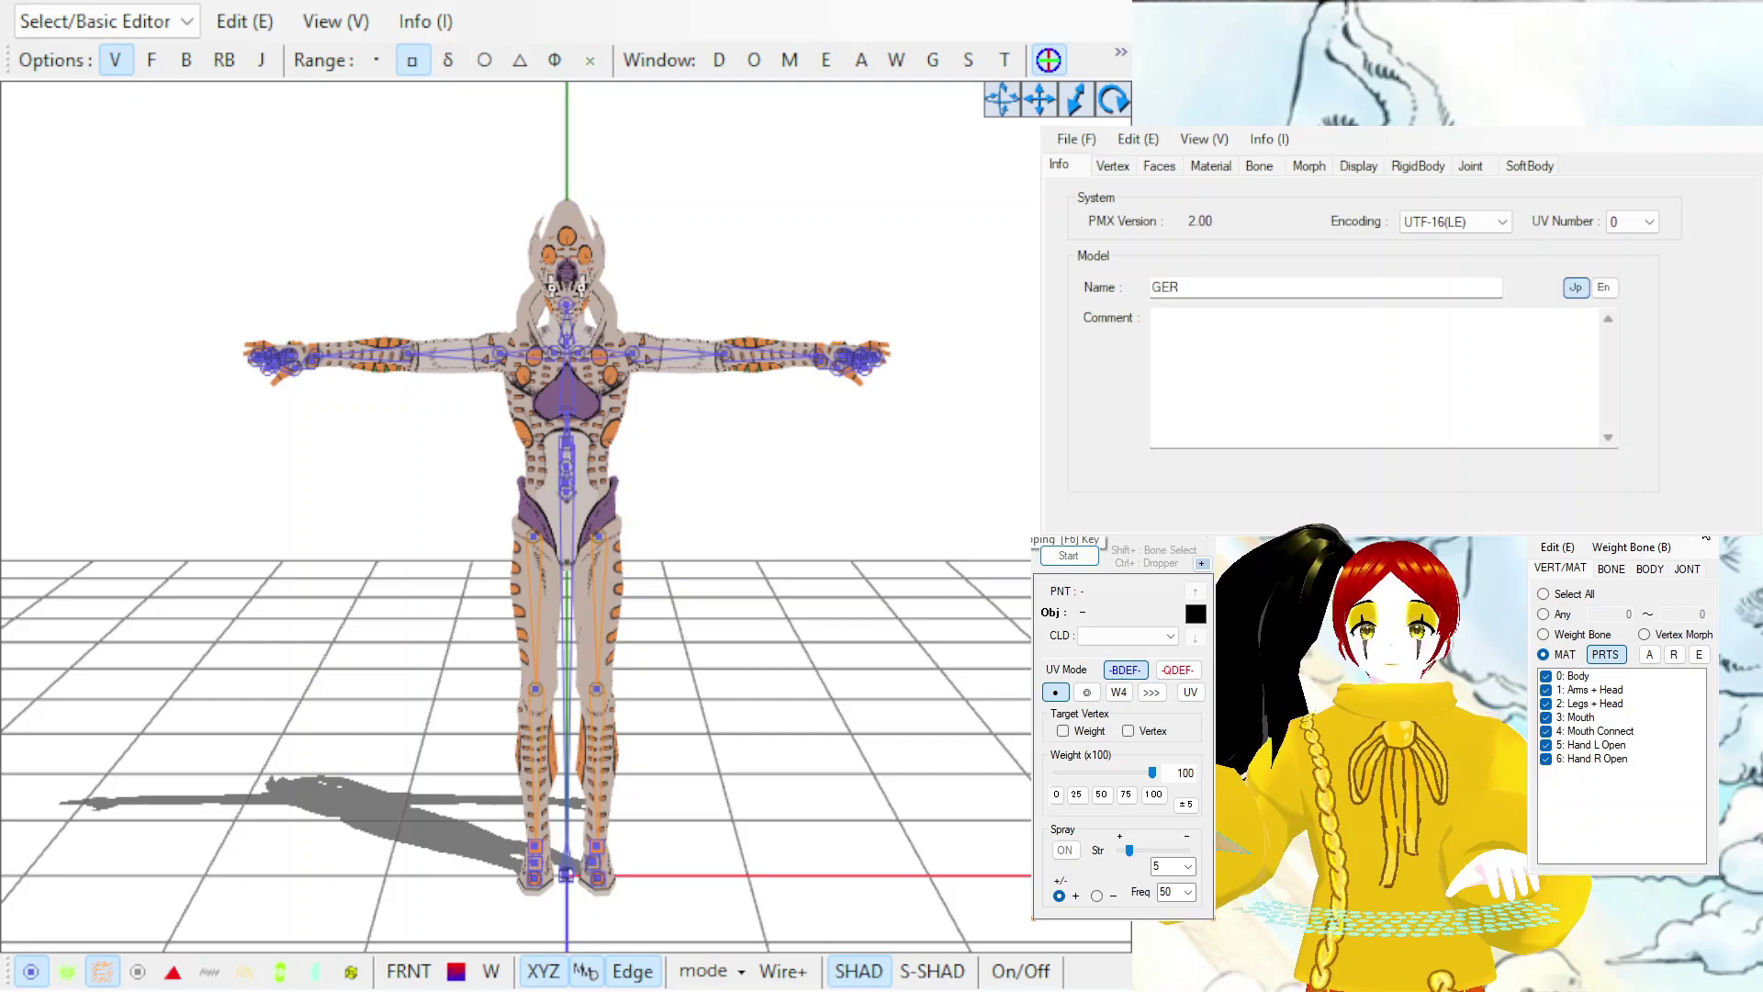
{"action": "left_click", "coordinate": [1260, 167]}
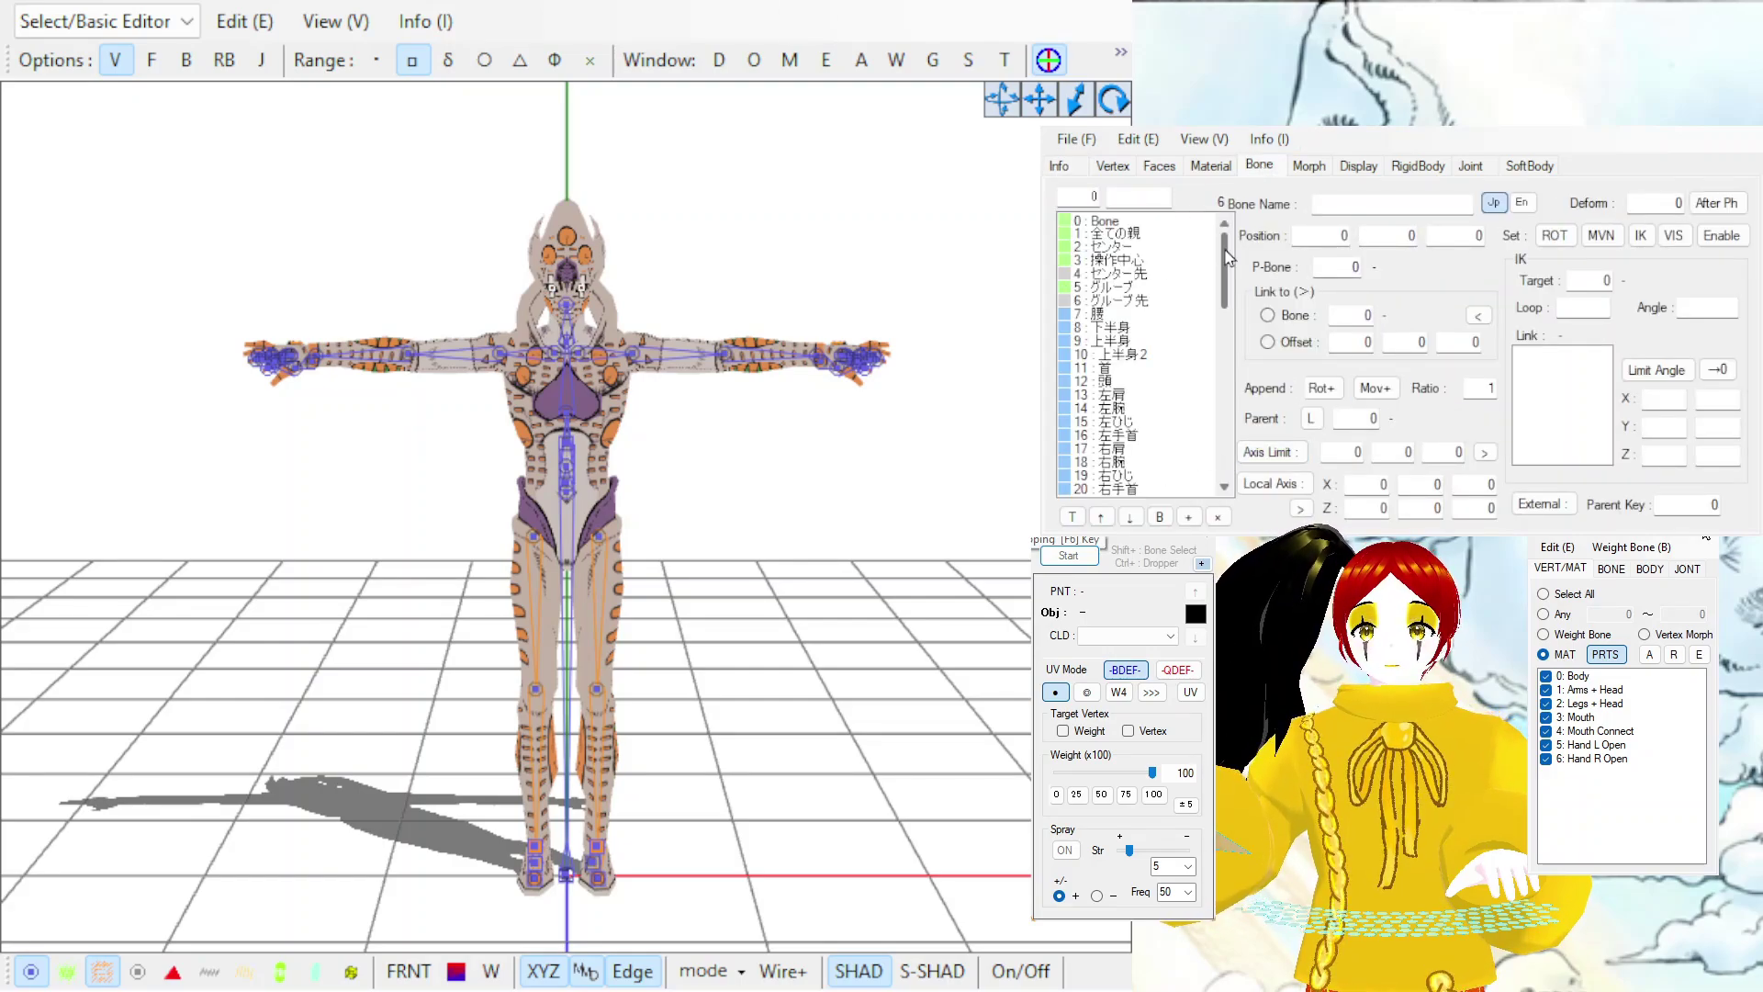
{"action": "mouse_move", "coordinate": [1226, 257]}
{"action": "left_mouse_down"}
{"action": "mouse_move", "coordinate": [1233, 389]}
{"action": "mouse_move", "coordinate": [1224, 239]}
{"action": "left_mouse_up"}
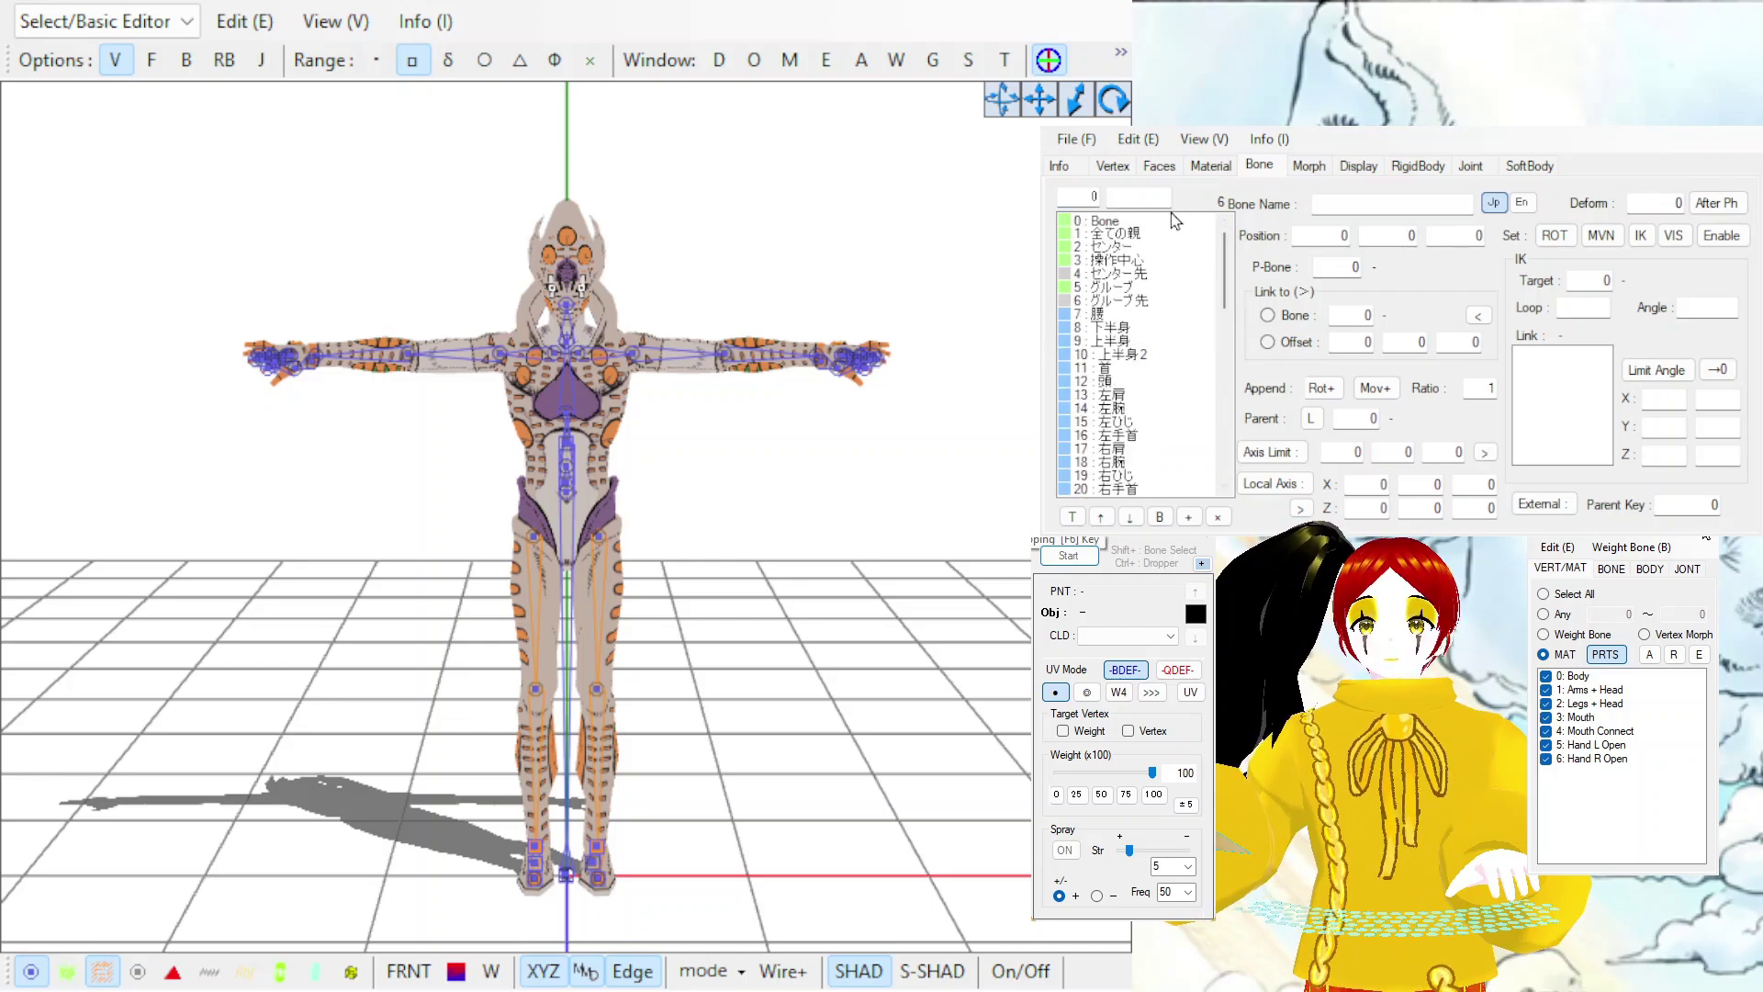
{"action": "left_click", "coordinate": [1156, 235]}
{"action": "left_click", "coordinate": [1119, 224]}
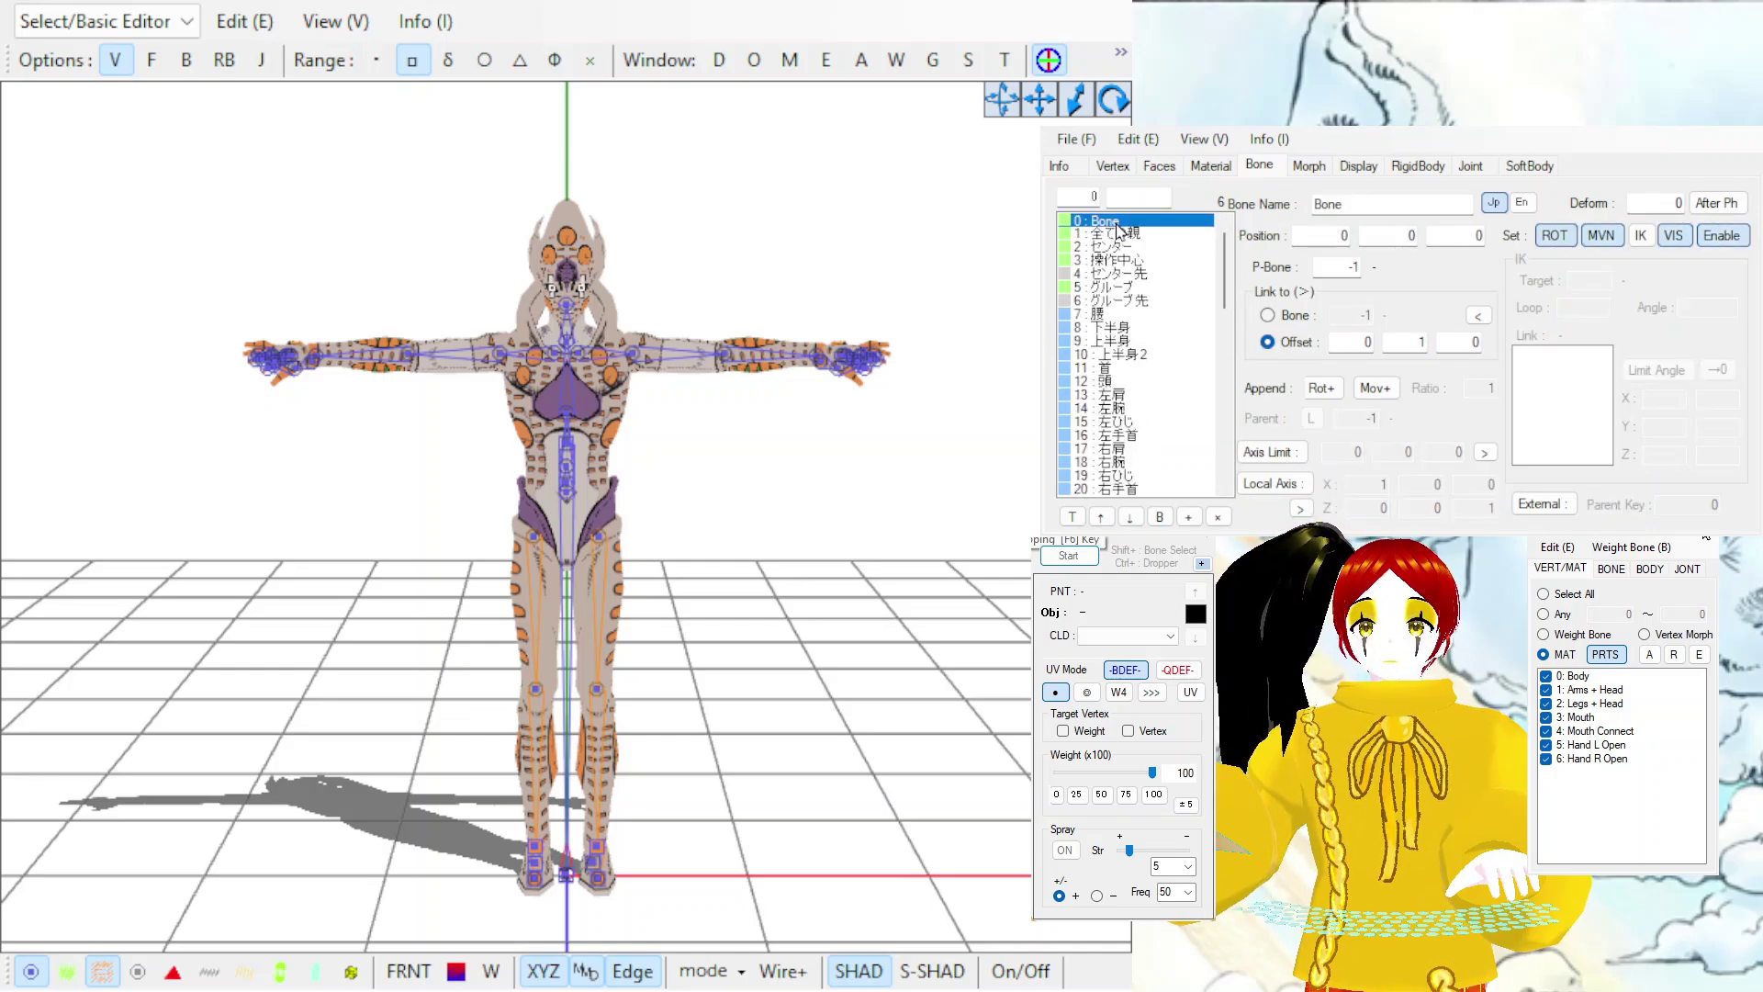
{"action": "key", "text": "Delete"}
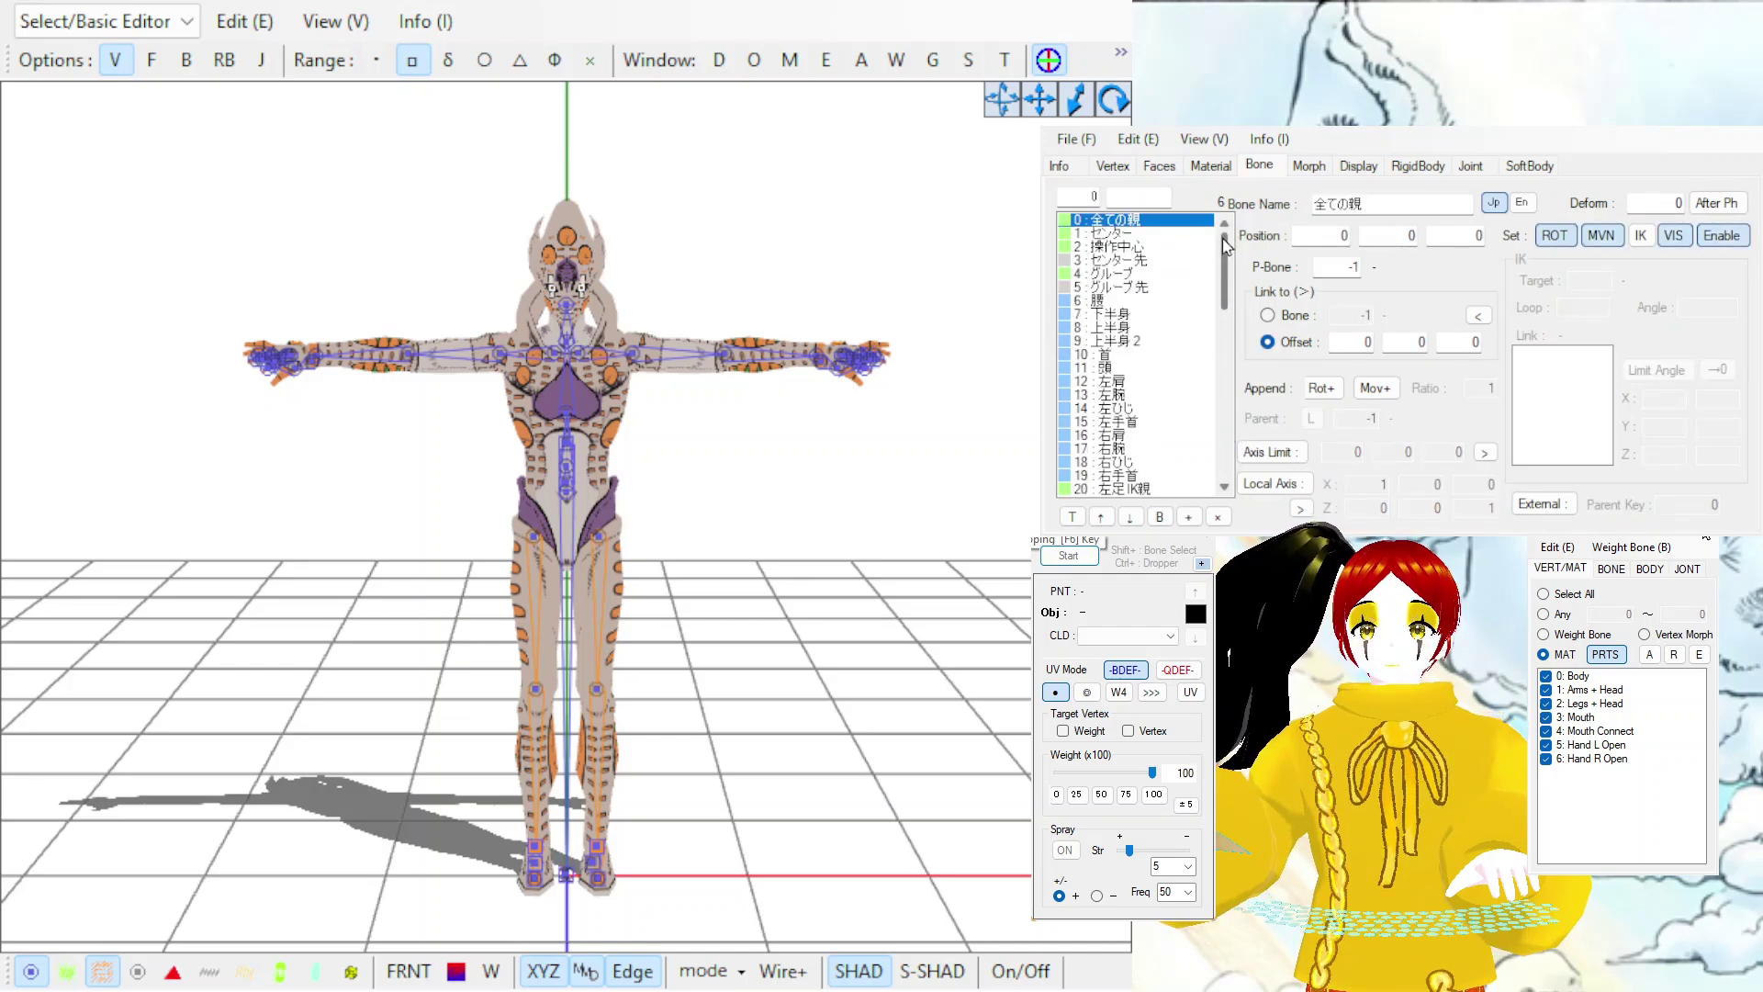
Hide vertices, show bones in the 3D view, and enable the Weight window.
{"action": "left_click", "coordinate": [116, 63]}
{"action": "left_click", "coordinate": [186, 60]}
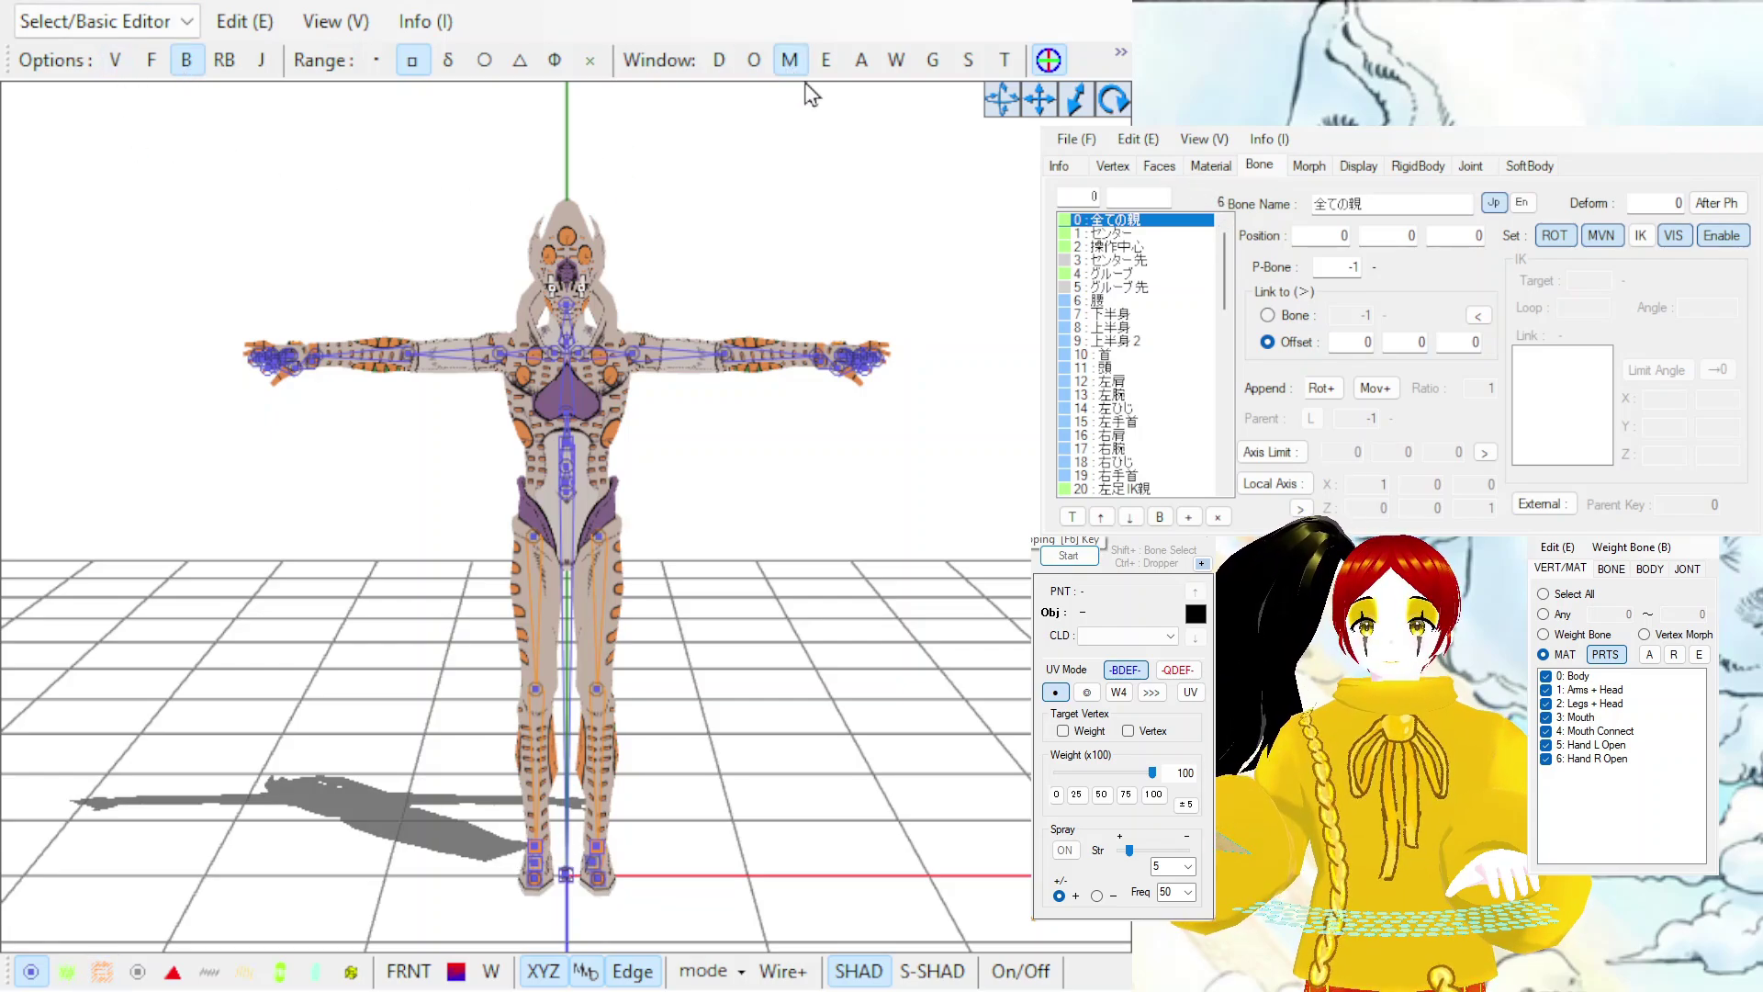
{"action": "left_click", "coordinate": [897, 63]}
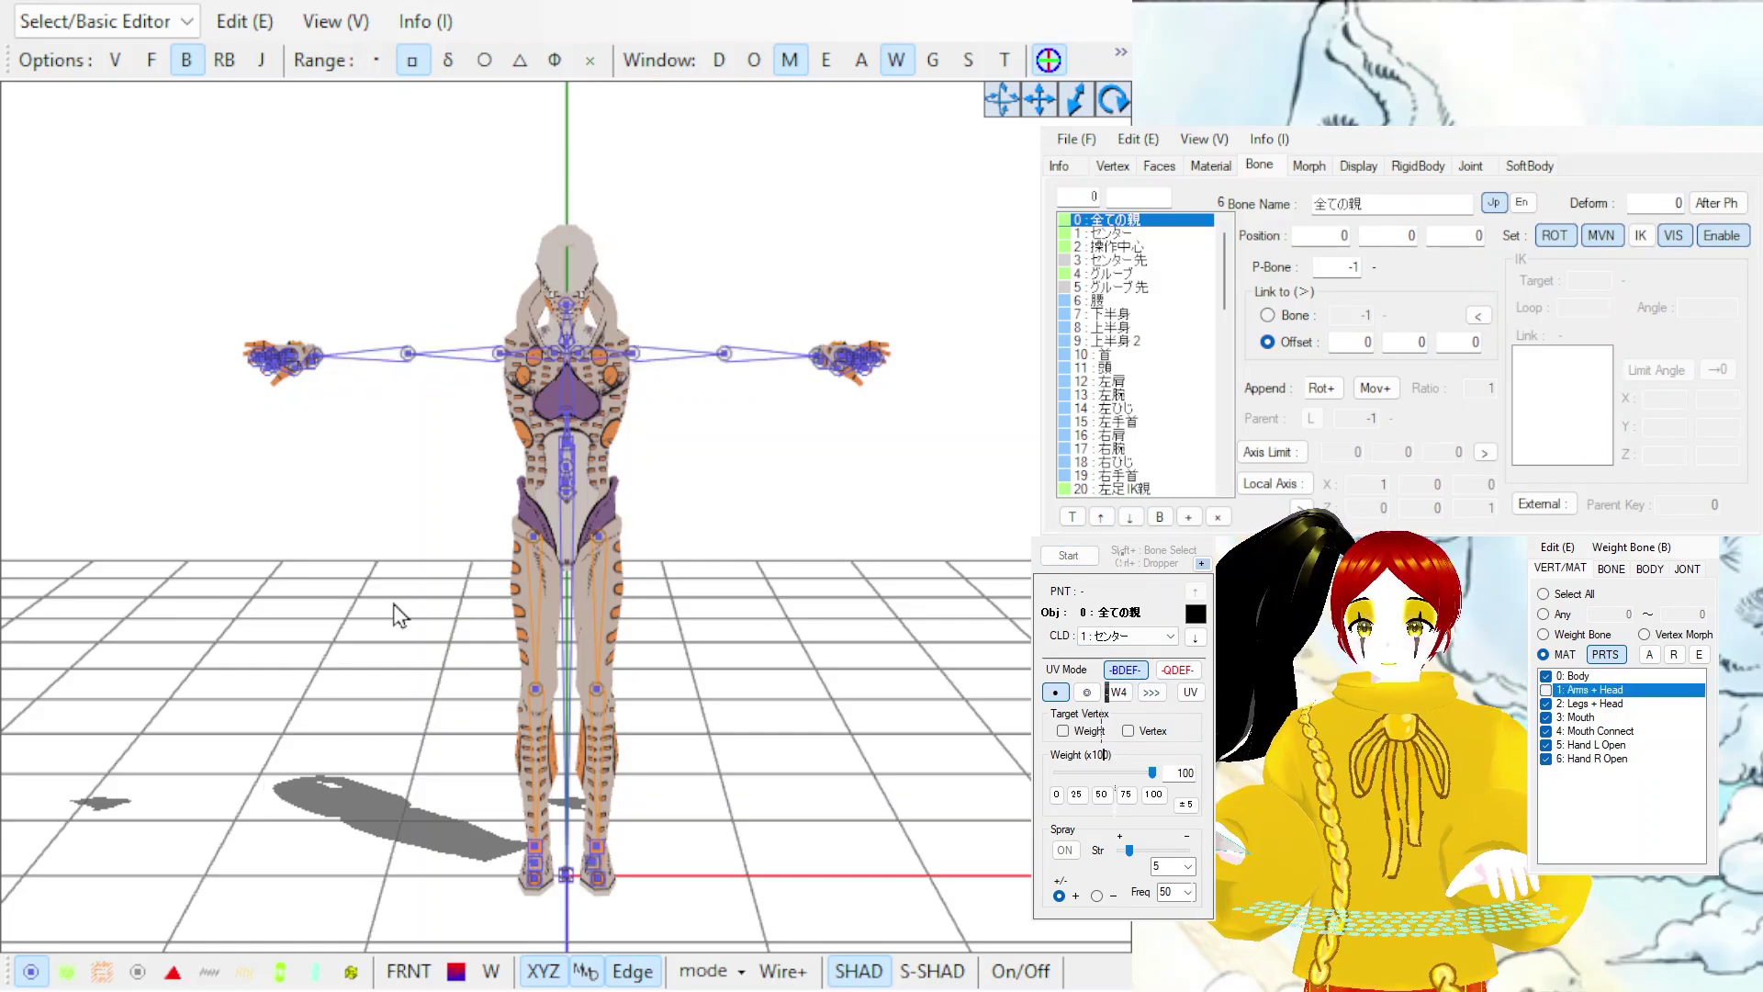
Re-show Arms + Head and hide the Hand R Open, Hand L Open and Mouth Connect materials.
{"action": "left_click", "coordinate": [1641, 694]}
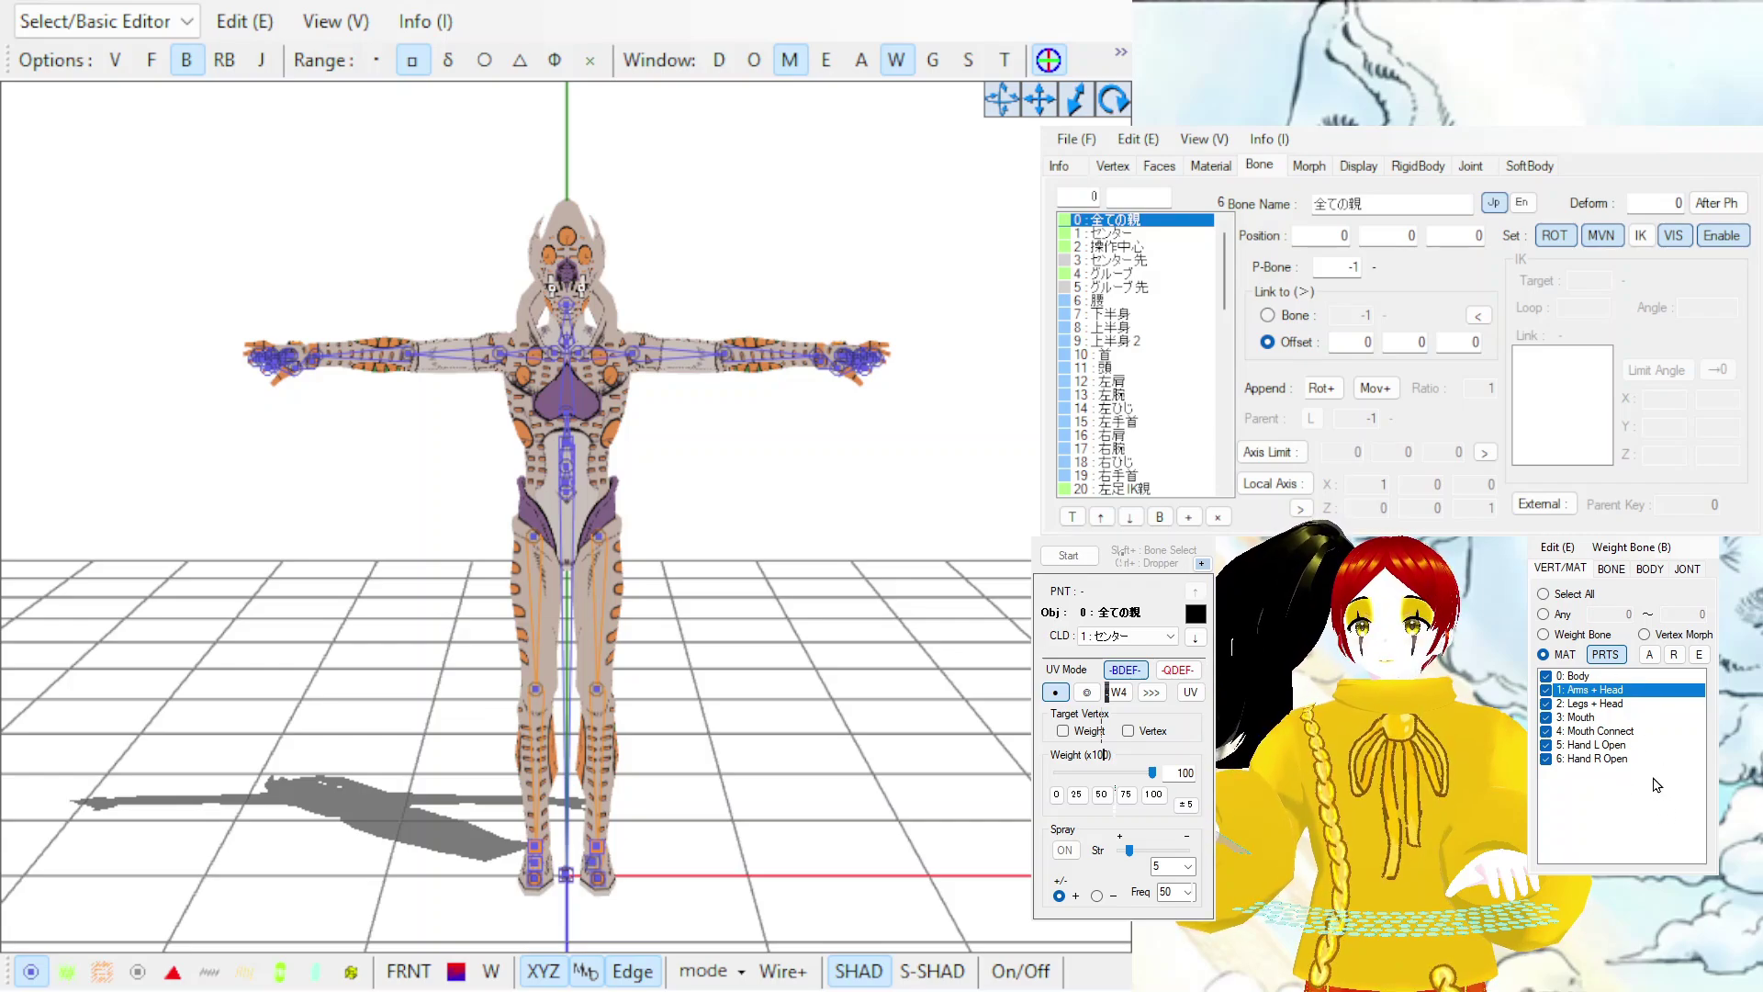
{"action": "left_click", "coordinate": [1625, 762]}
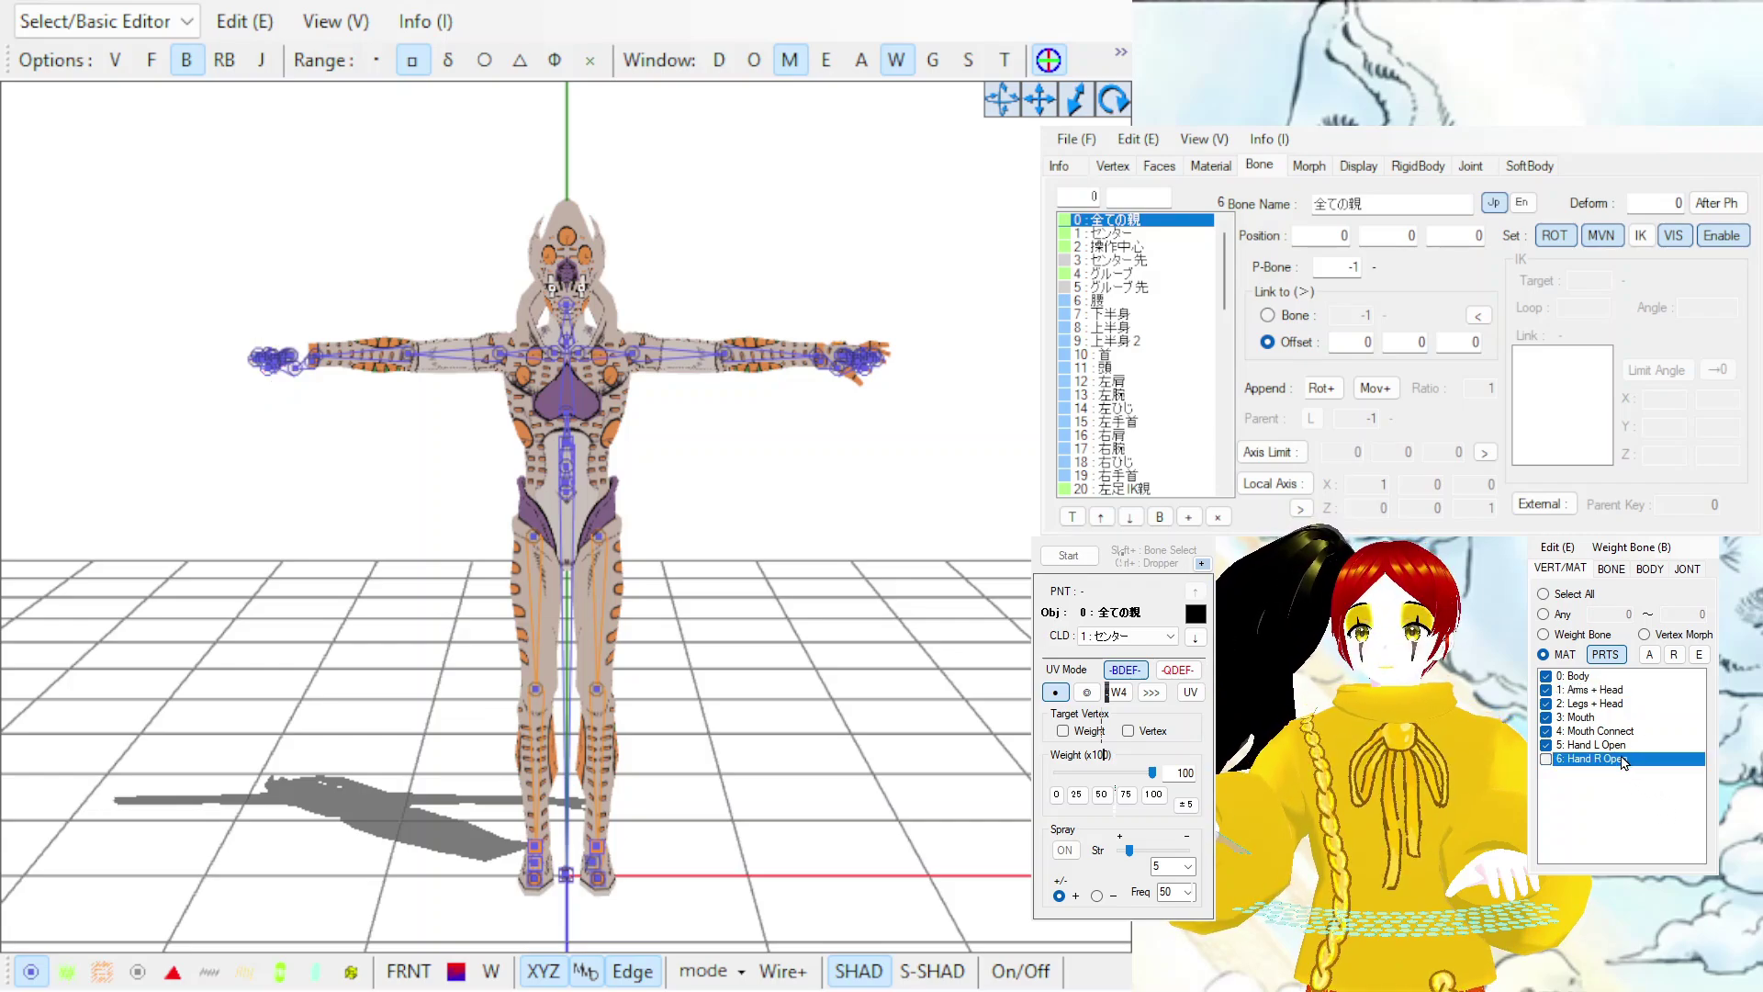
{"action": "left_click", "coordinate": [1617, 745]}
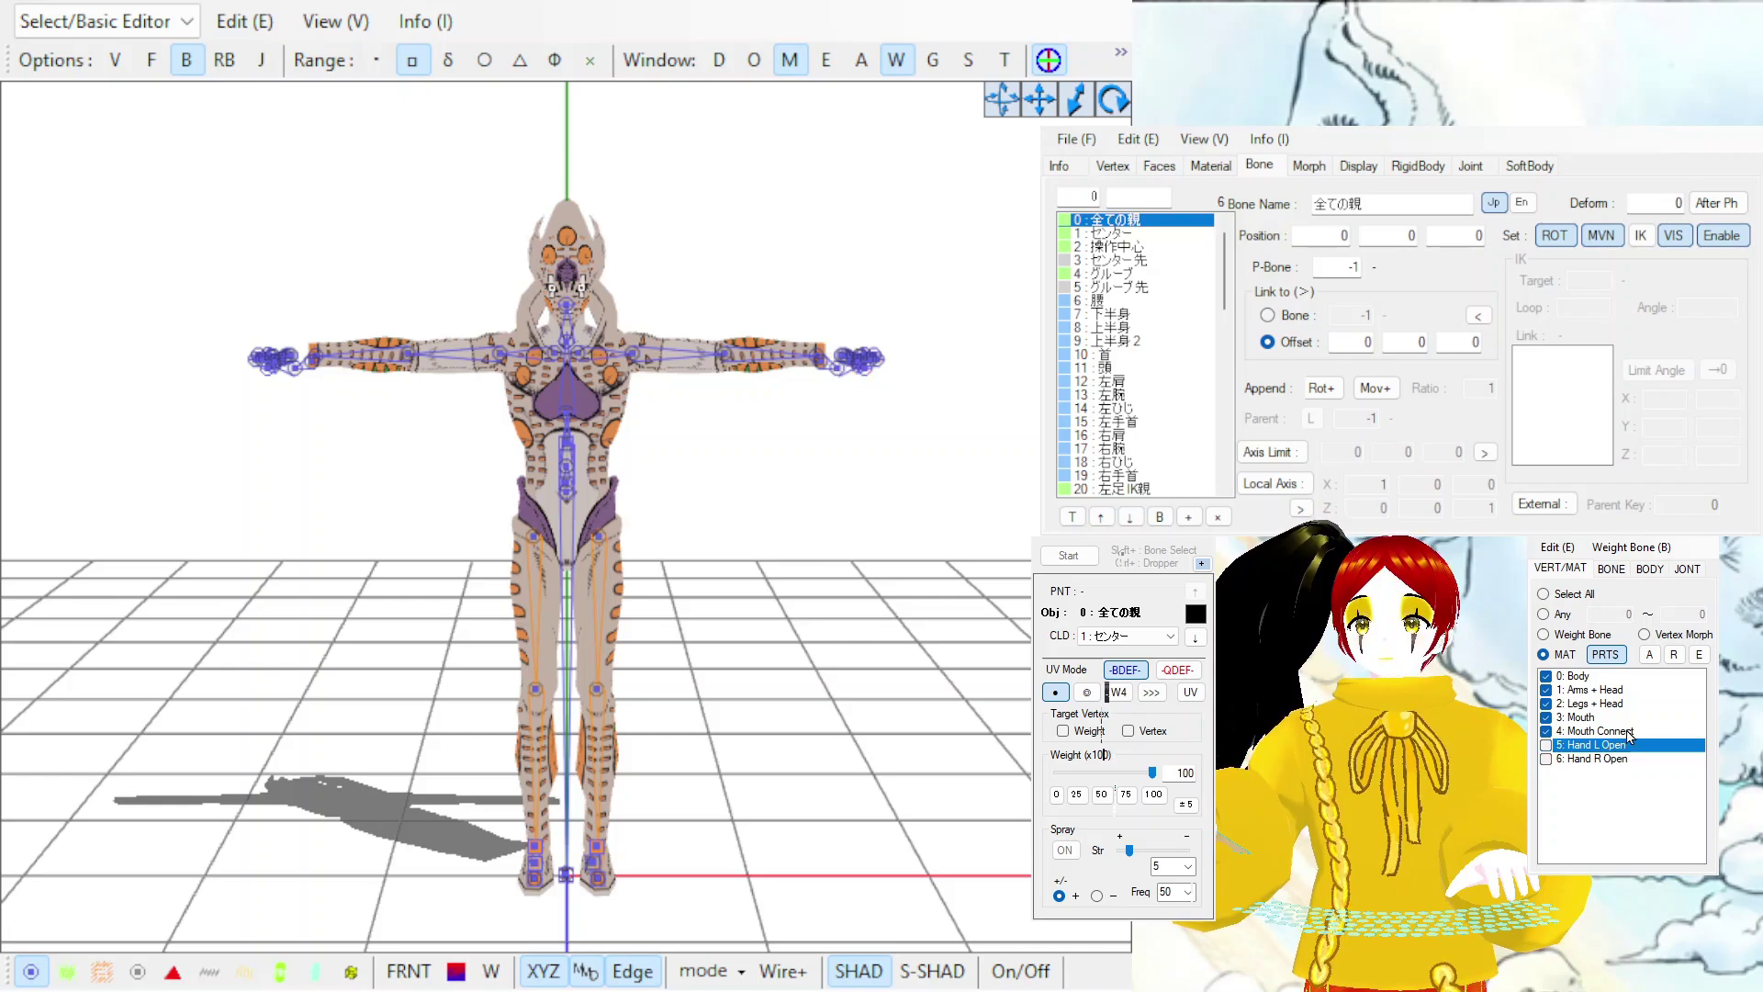
{"action": "left_click", "coordinate": [1631, 734]}
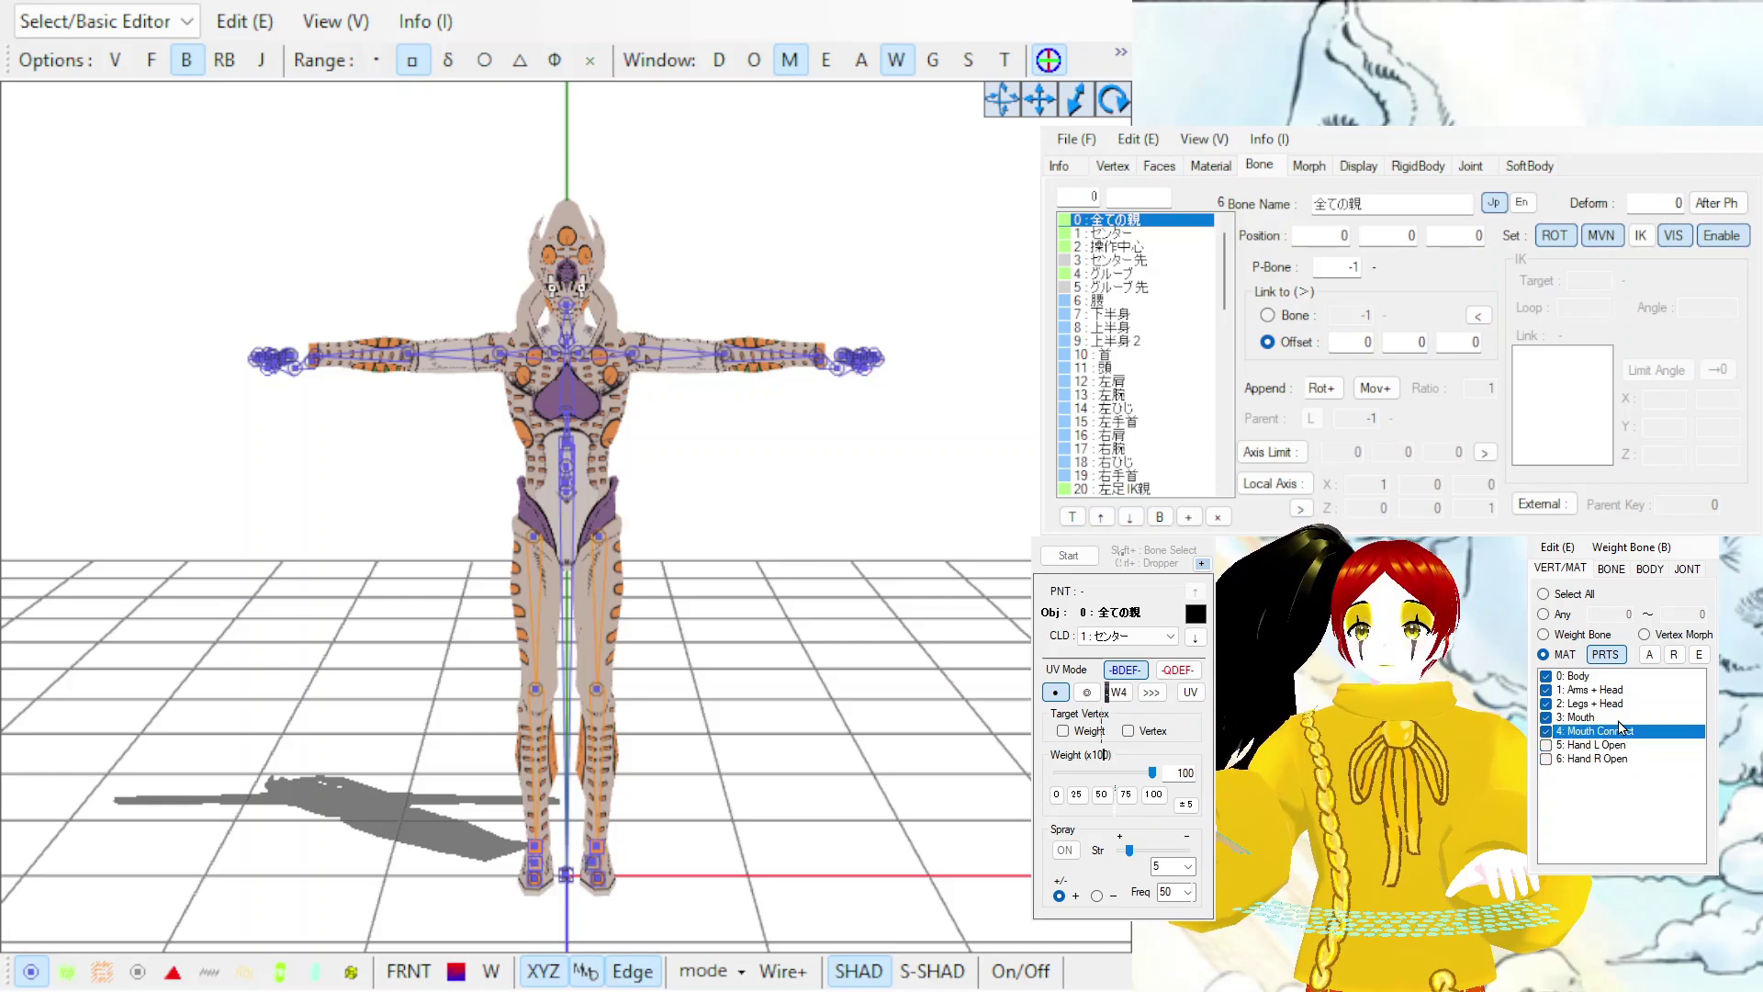
{"action": "left_click", "coordinate": [1606, 717]}
{"action": "left_click", "coordinate": [1601, 704]}
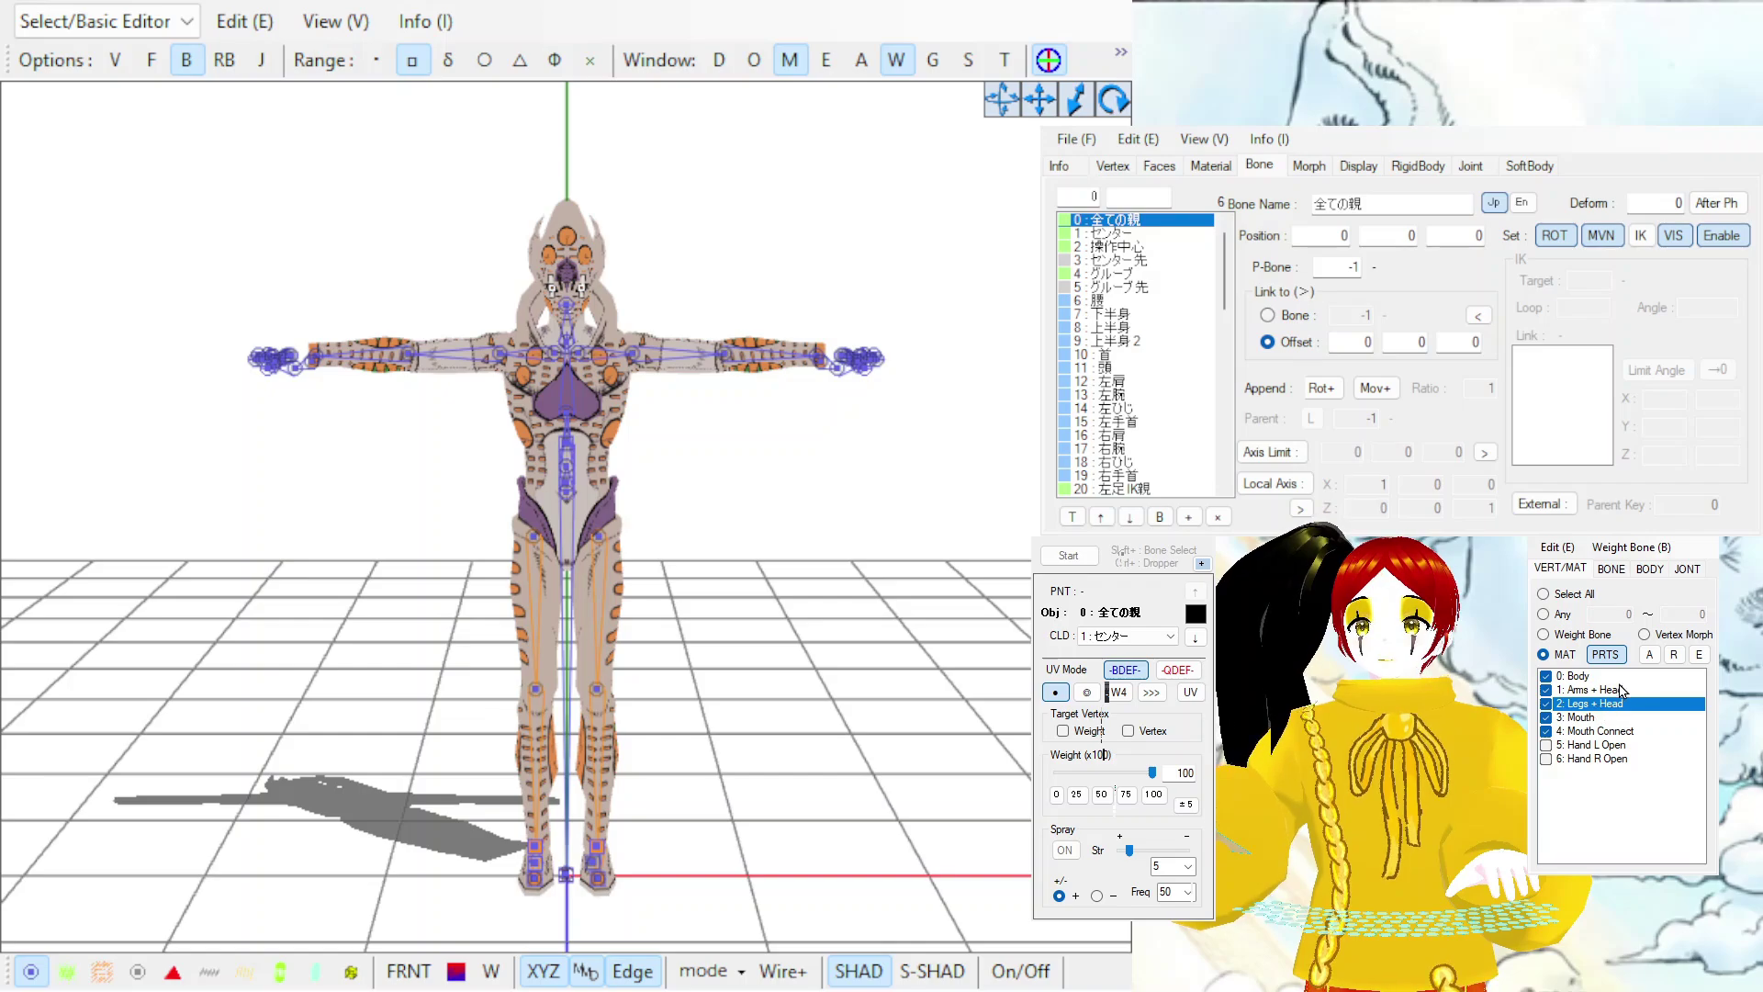
{"action": "left_click", "coordinate": [1619, 707]}
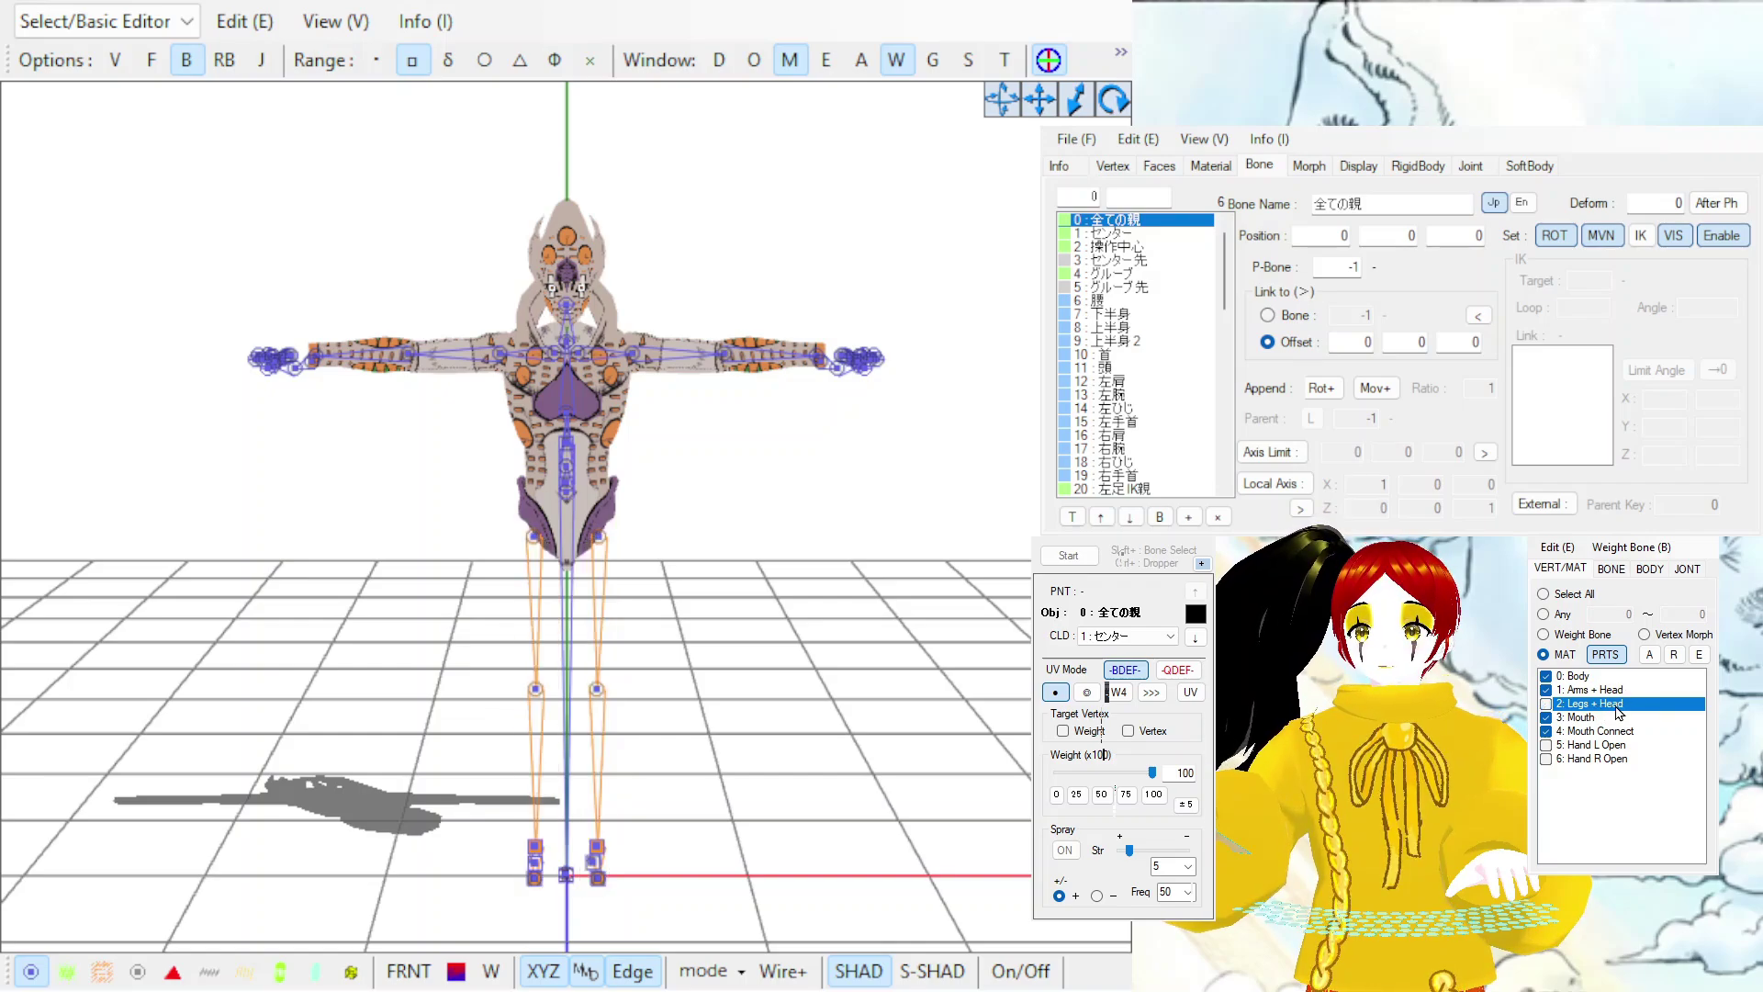
{"action": "left_click", "coordinate": [1619, 709]}
{"action": "left_click", "coordinate": [1583, 680]}
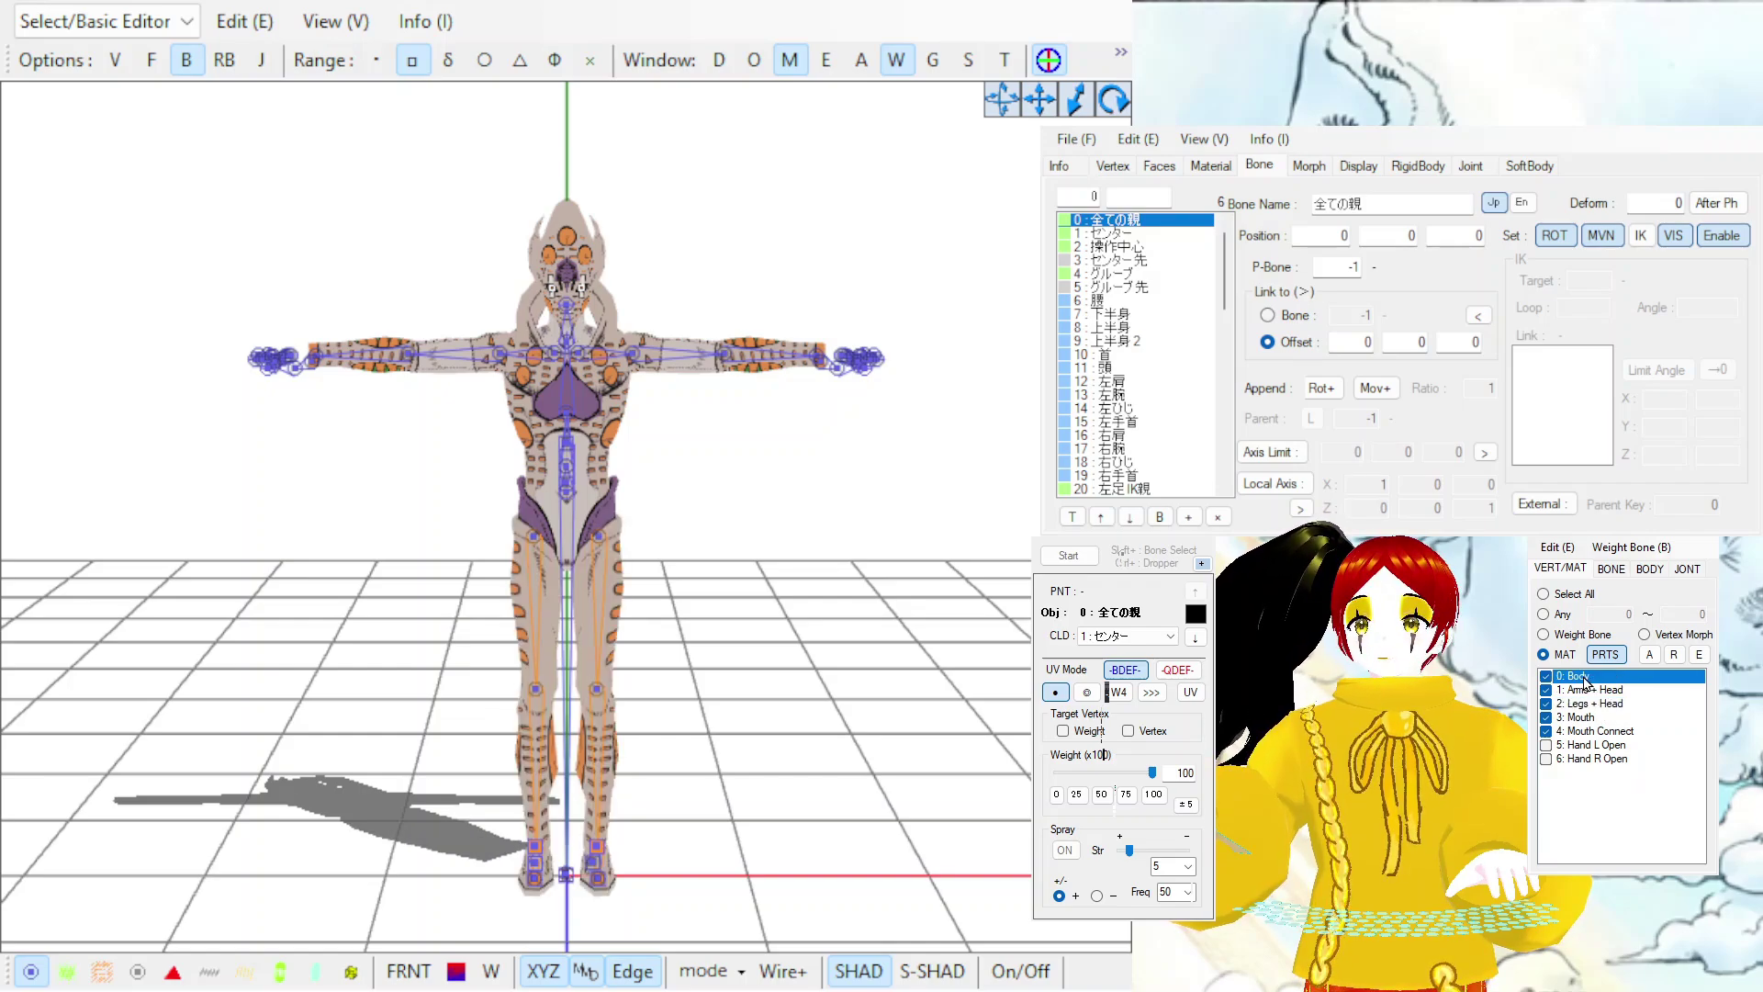
{"action": "left_click", "coordinate": [1585, 681]}
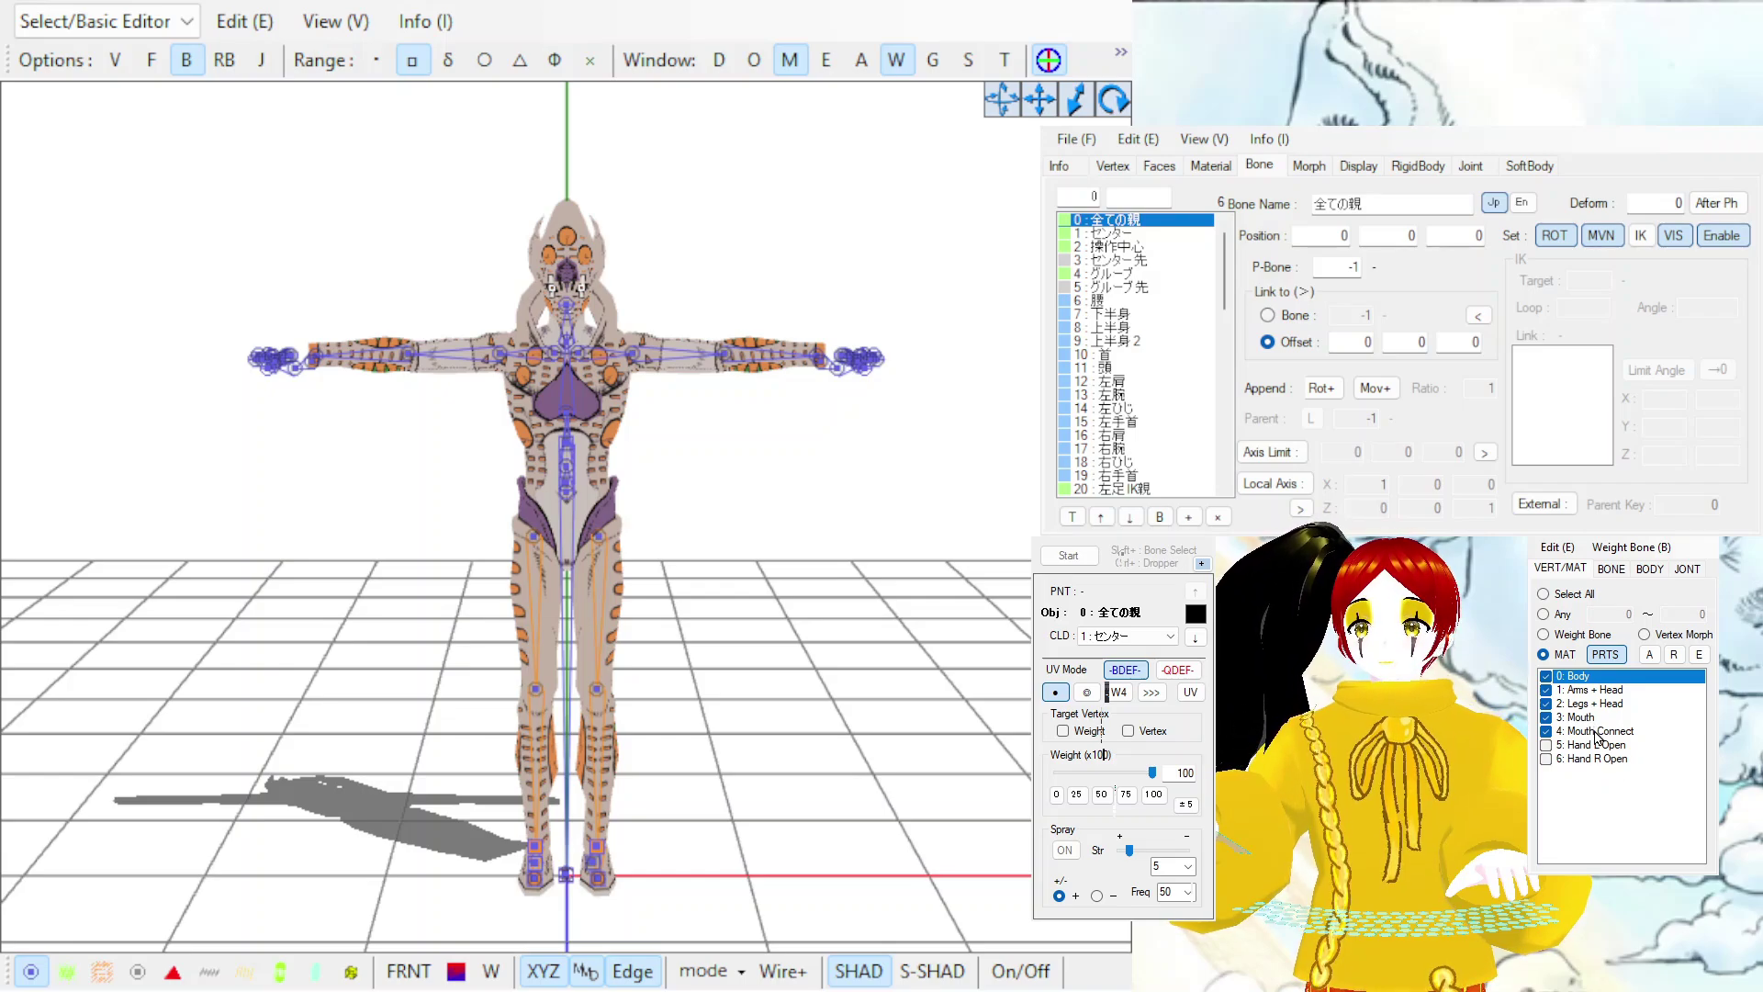
{"action": "left_click", "coordinate": [1546, 731]}
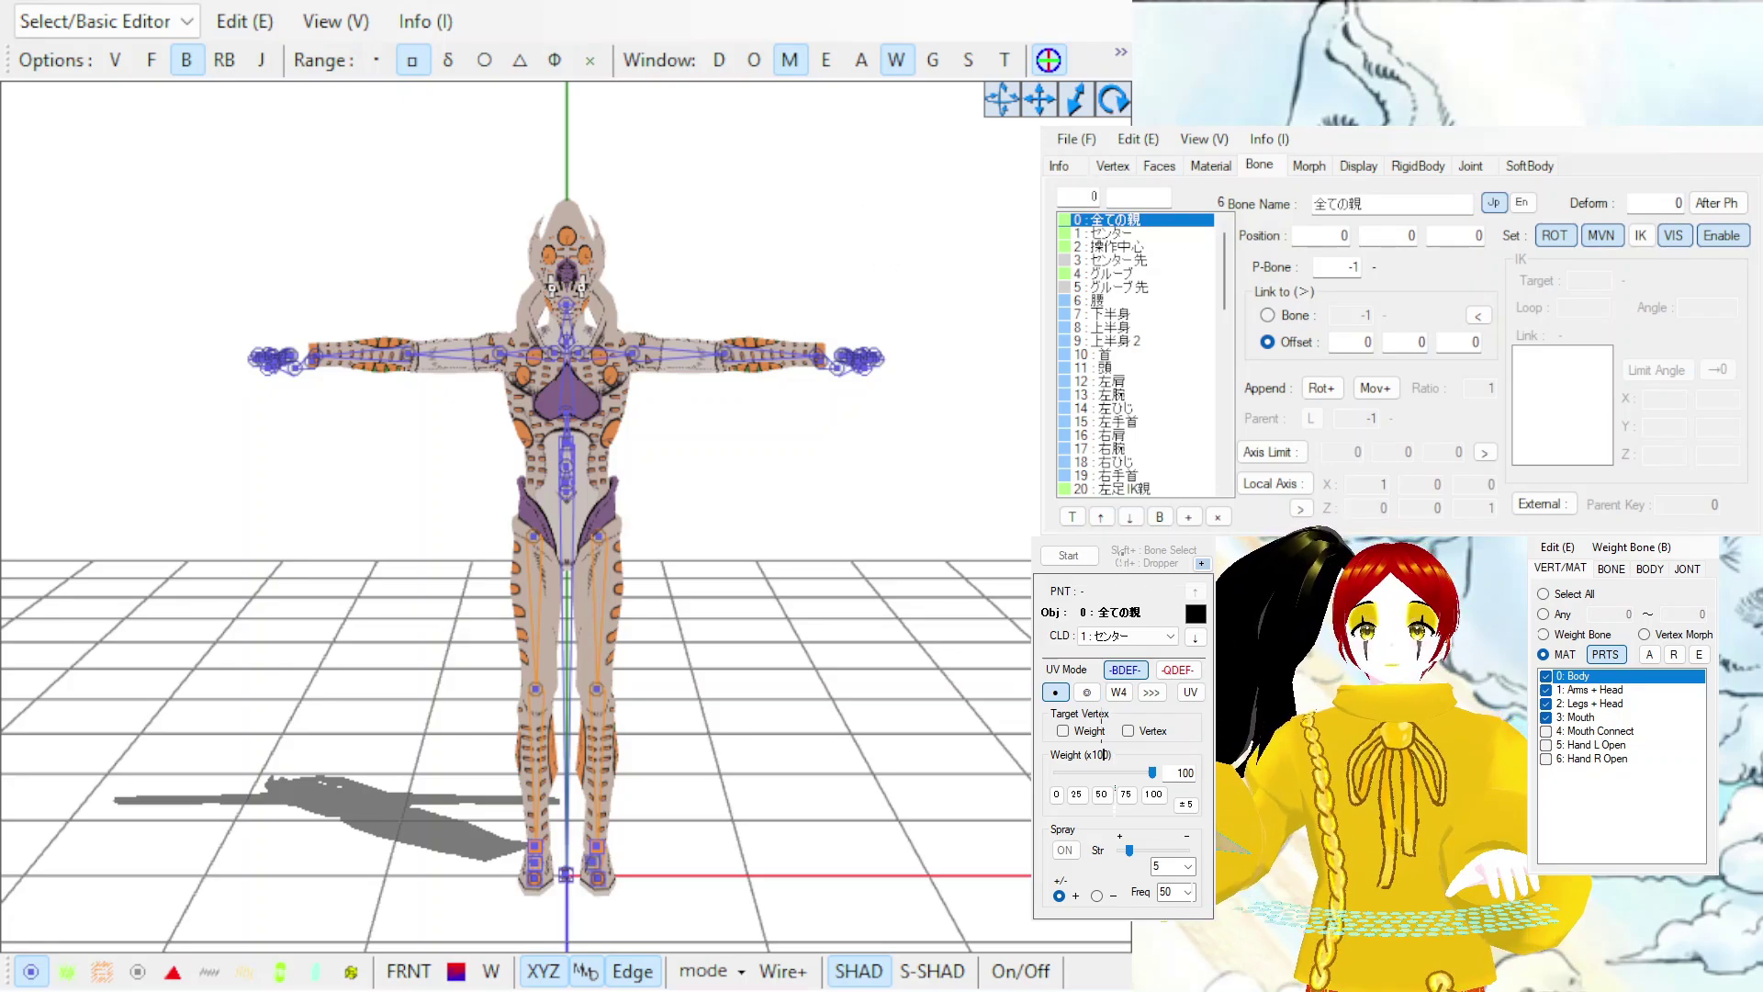
Zoom the 3D view in close on the model's hips.
{"action": "mouse_move", "coordinate": [1084, 117]}
{"action": "left_mouse_down"}
{"action": "mouse_move", "coordinate": [1027, 105]}
{"action": "mouse_move", "coordinate": [1076, 101]}
{"action": "mouse_move", "coordinate": [1062, 118]}
{"action": "left_mouse_up"}
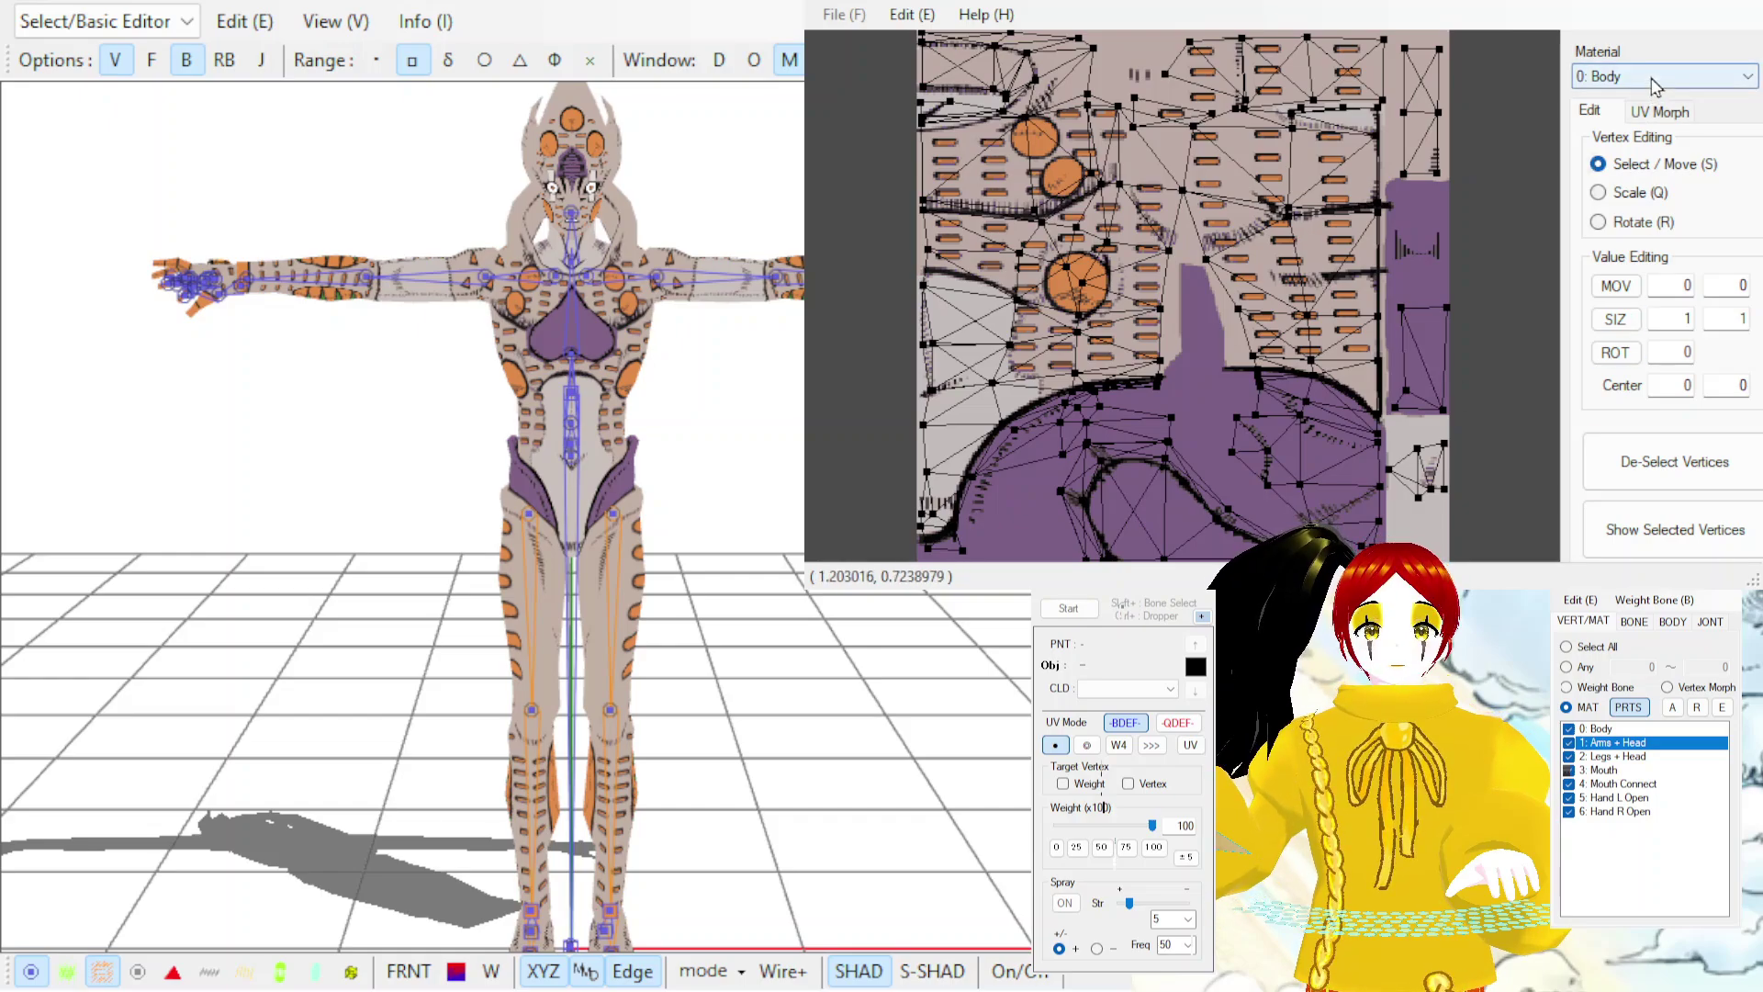
Switch the UV view to Arms + Head, box-select its lower UV vertices and show them on the model.
{"action": "key", "text": "Down"}
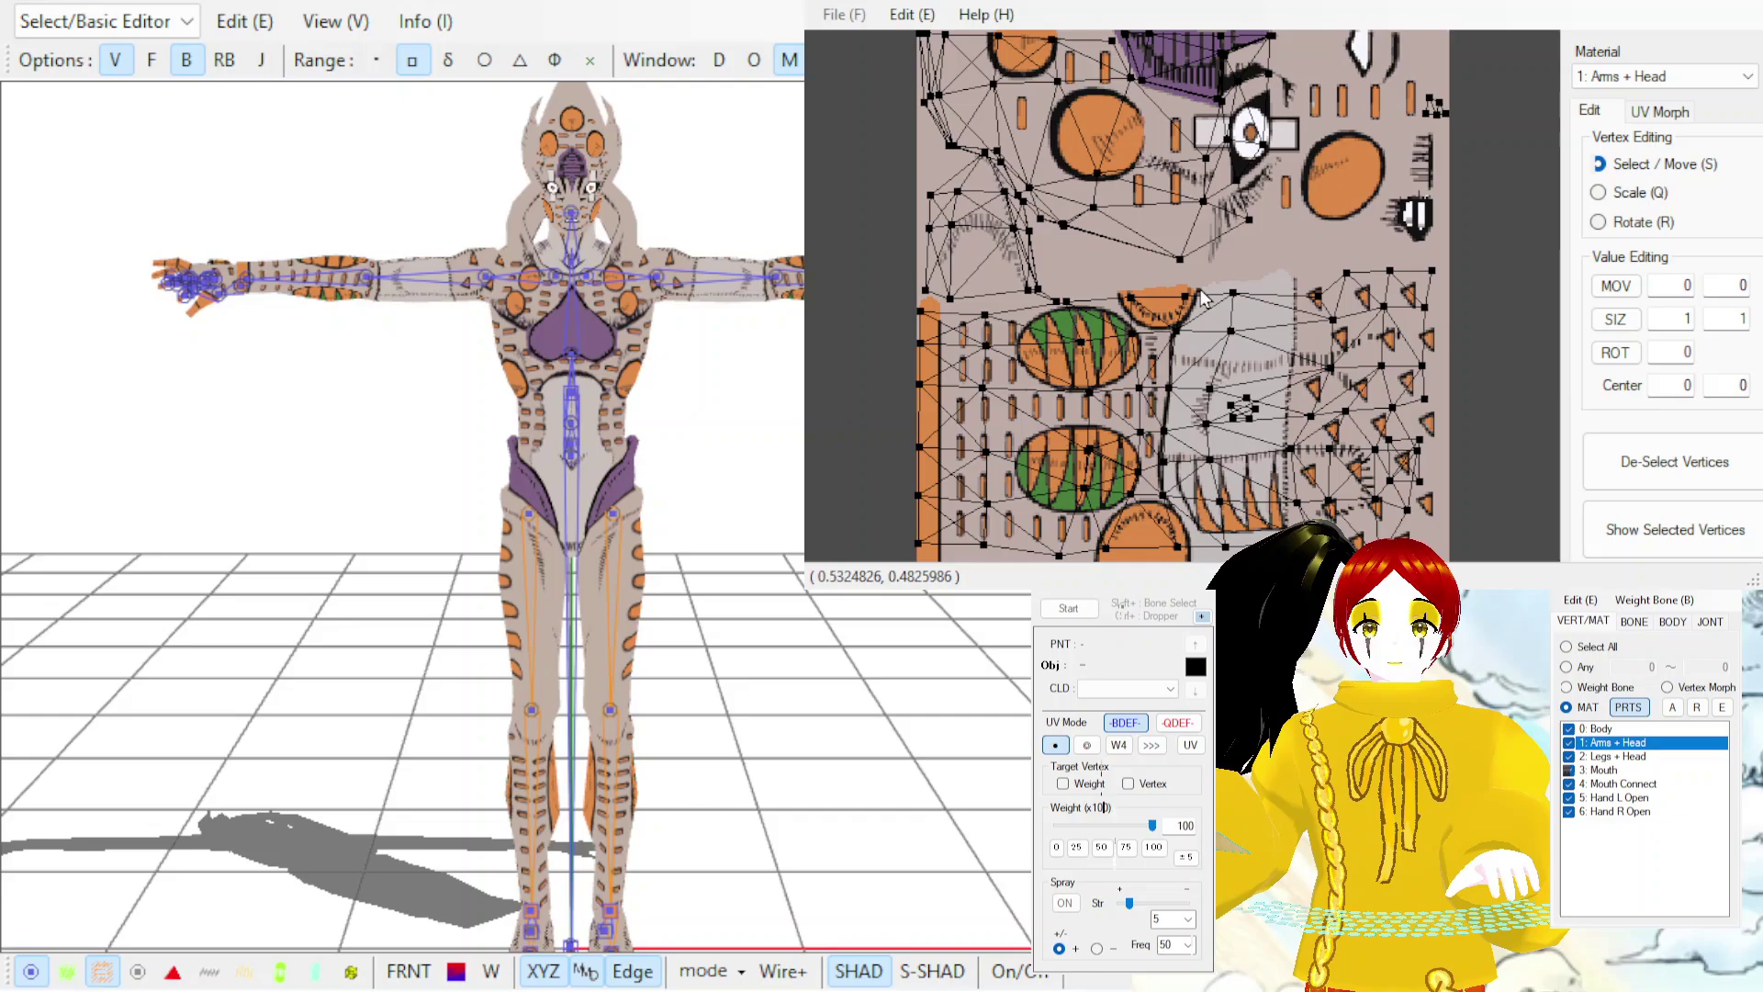
{"action": "left_click_drag", "start_coordinate": [914, 304], "coordinate": [1461, 575]}
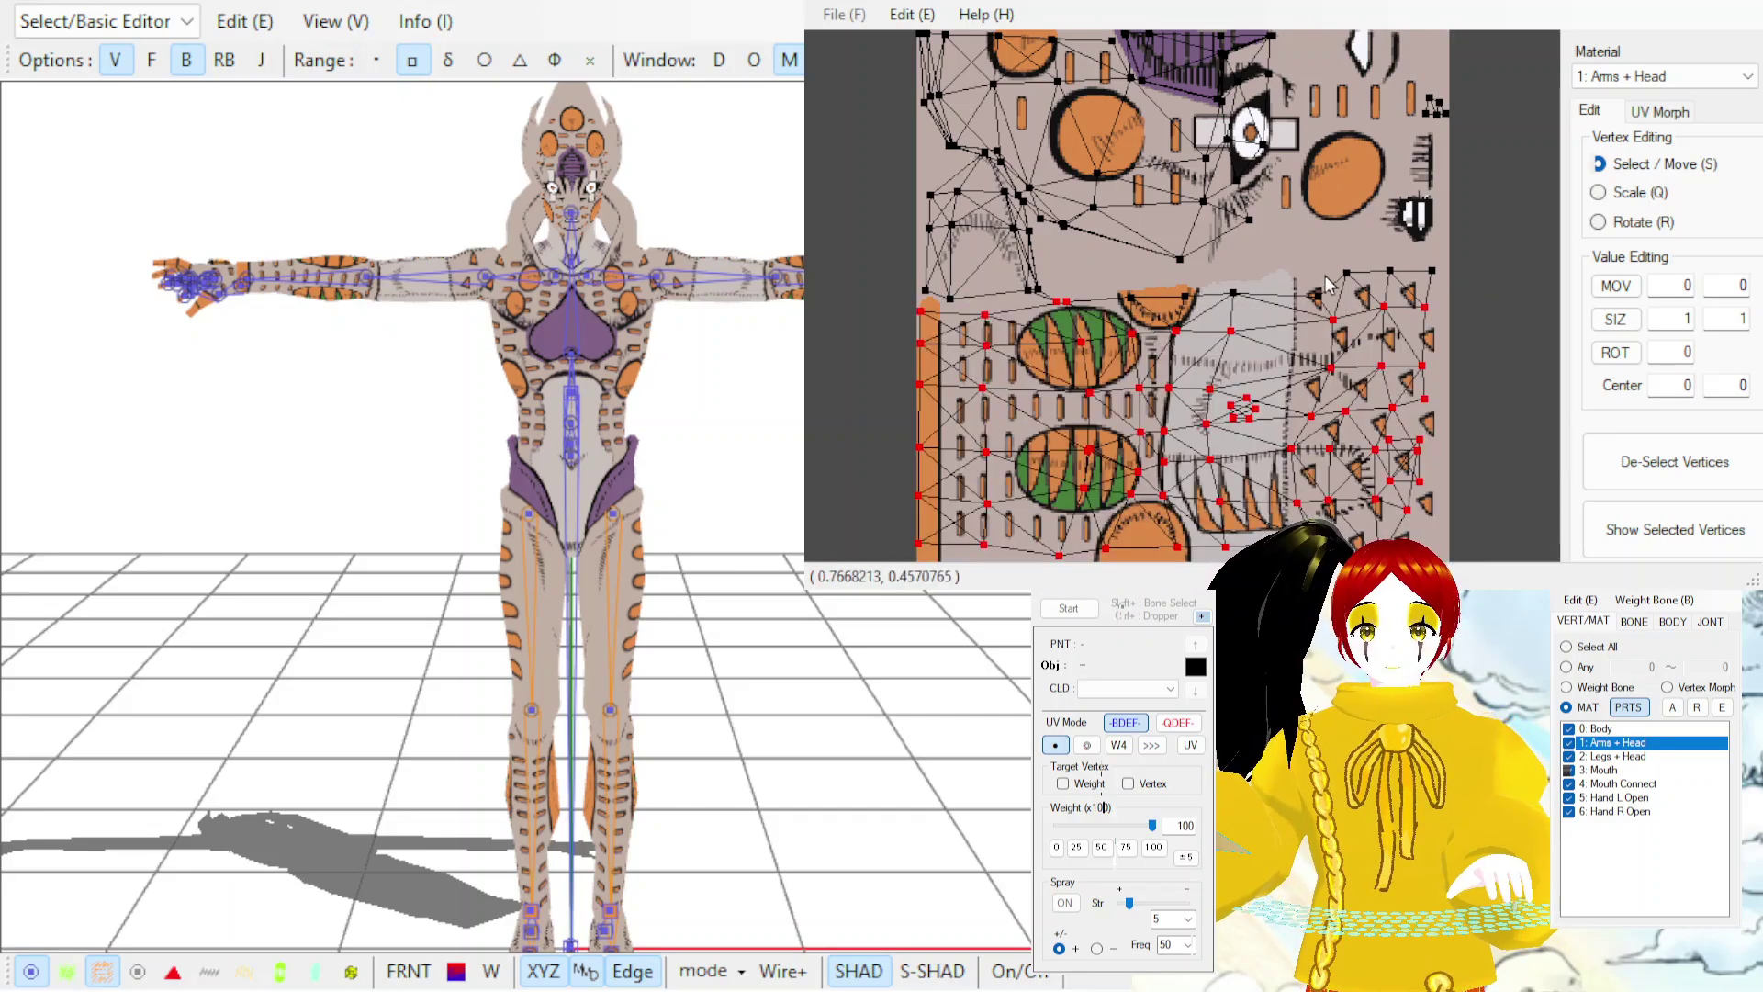
{"action": "left_click_drag", "start_coordinate": [1216, 251], "coordinate": [1488, 318]}
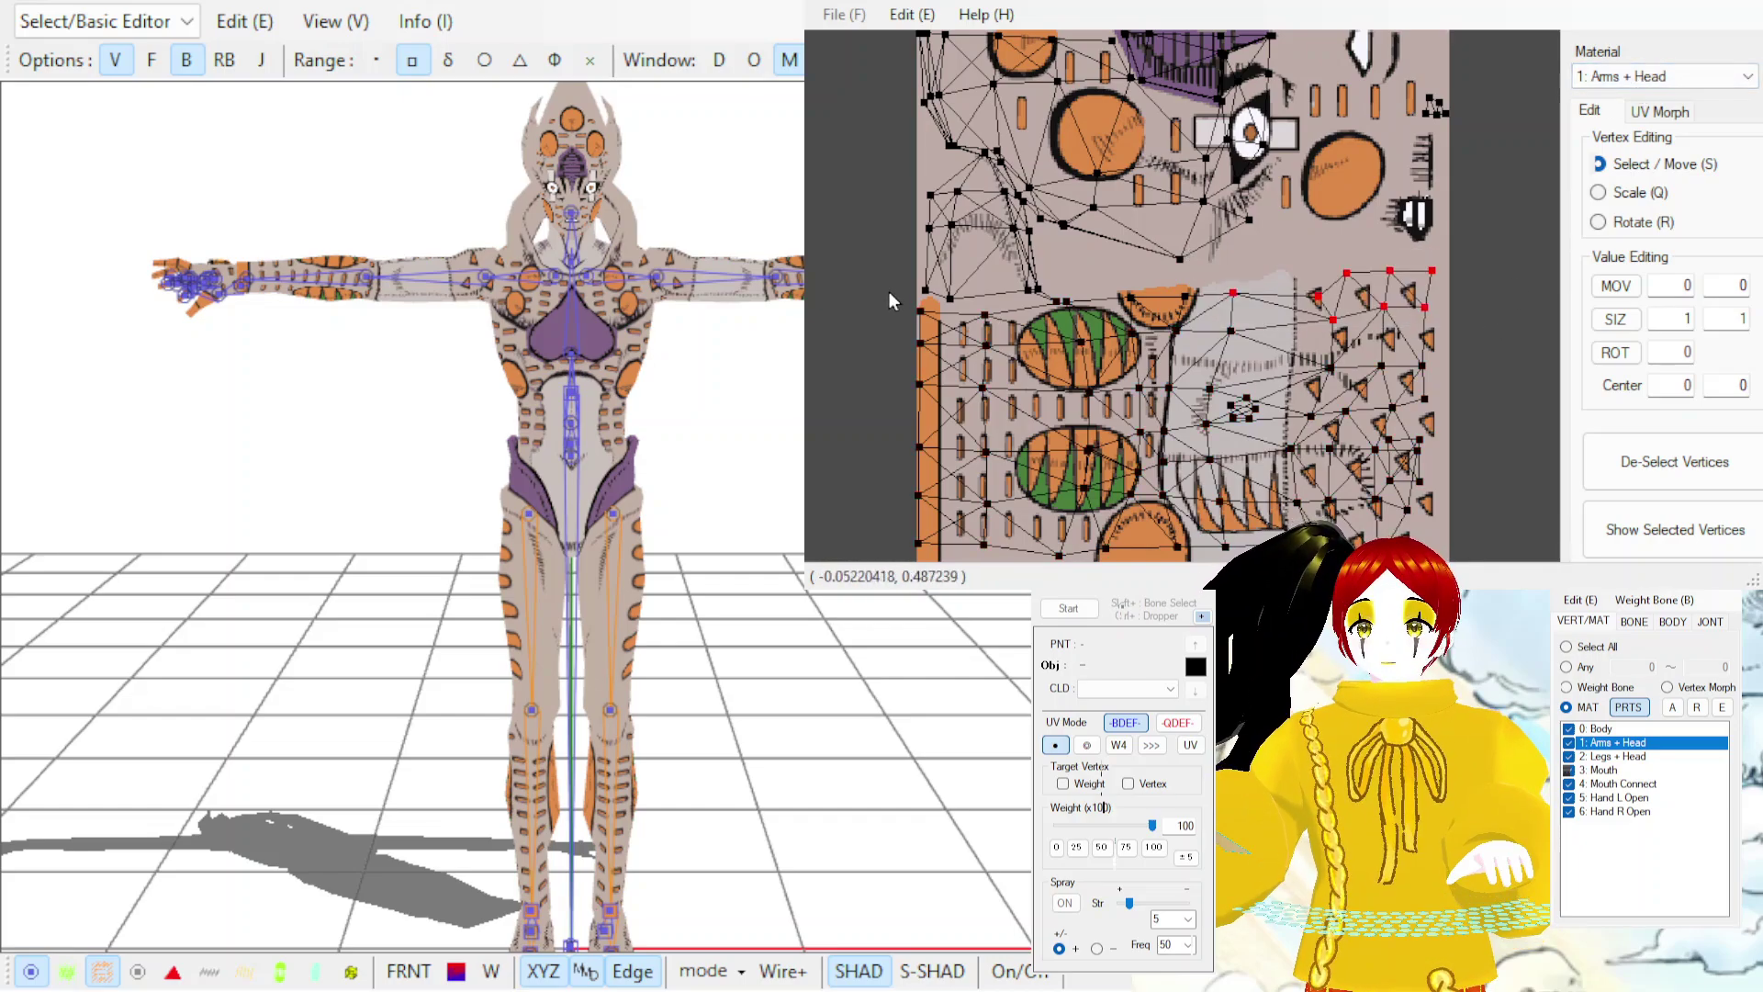
{"action": "left_click_drag", "start_coordinate": [909, 301], "coordinate": [1474, 570]}
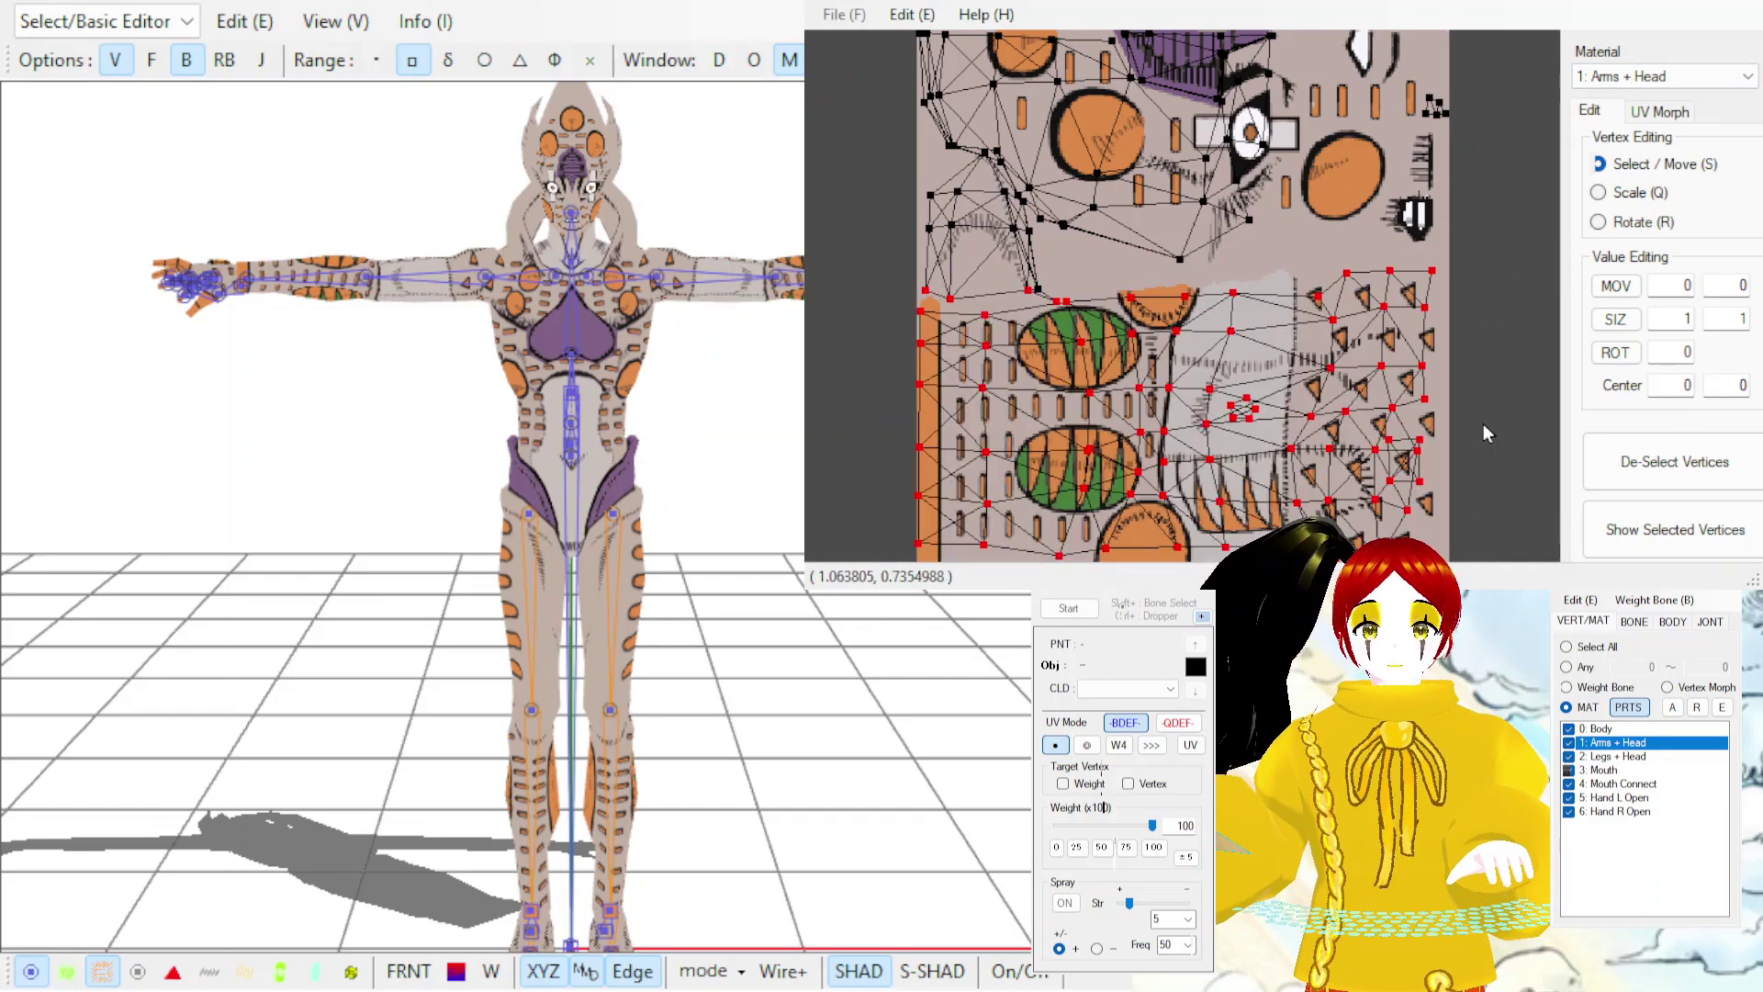
{"action": "left_click", "coordinate": [1618, 547]}
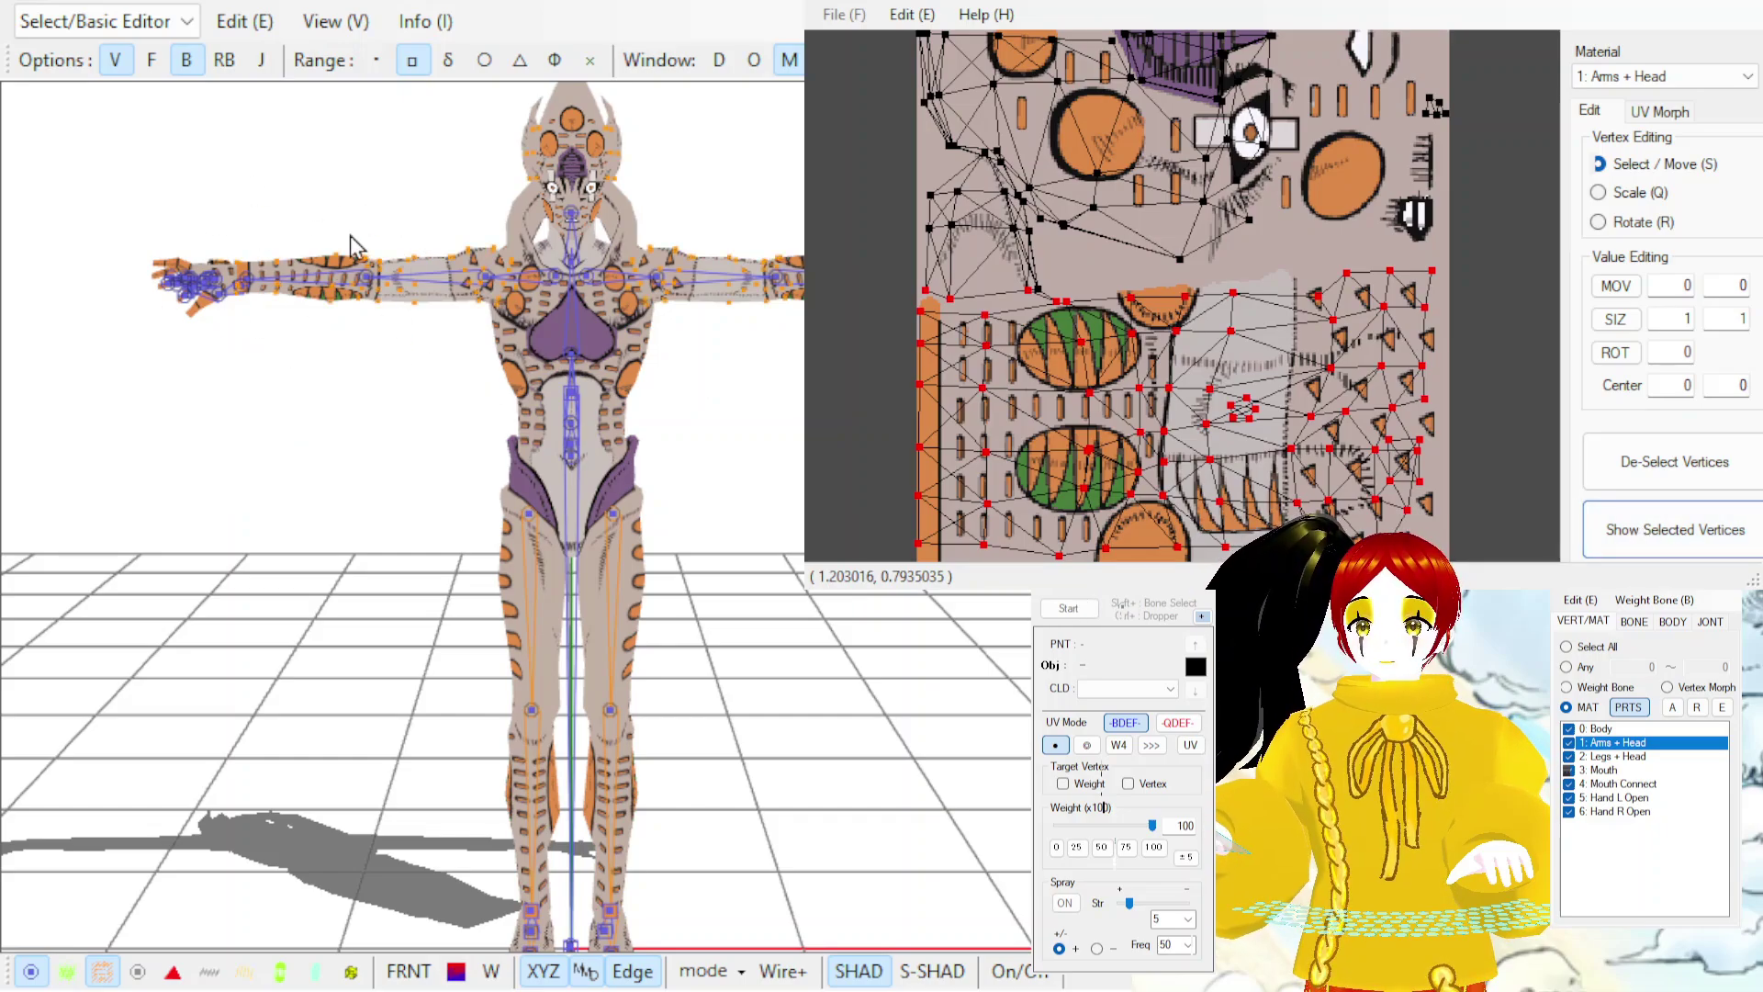
Hide the hand, mouth, Legs + Head and Body materials in the material list.
{"action": "left_click", "coordinate": [1568, 812]}
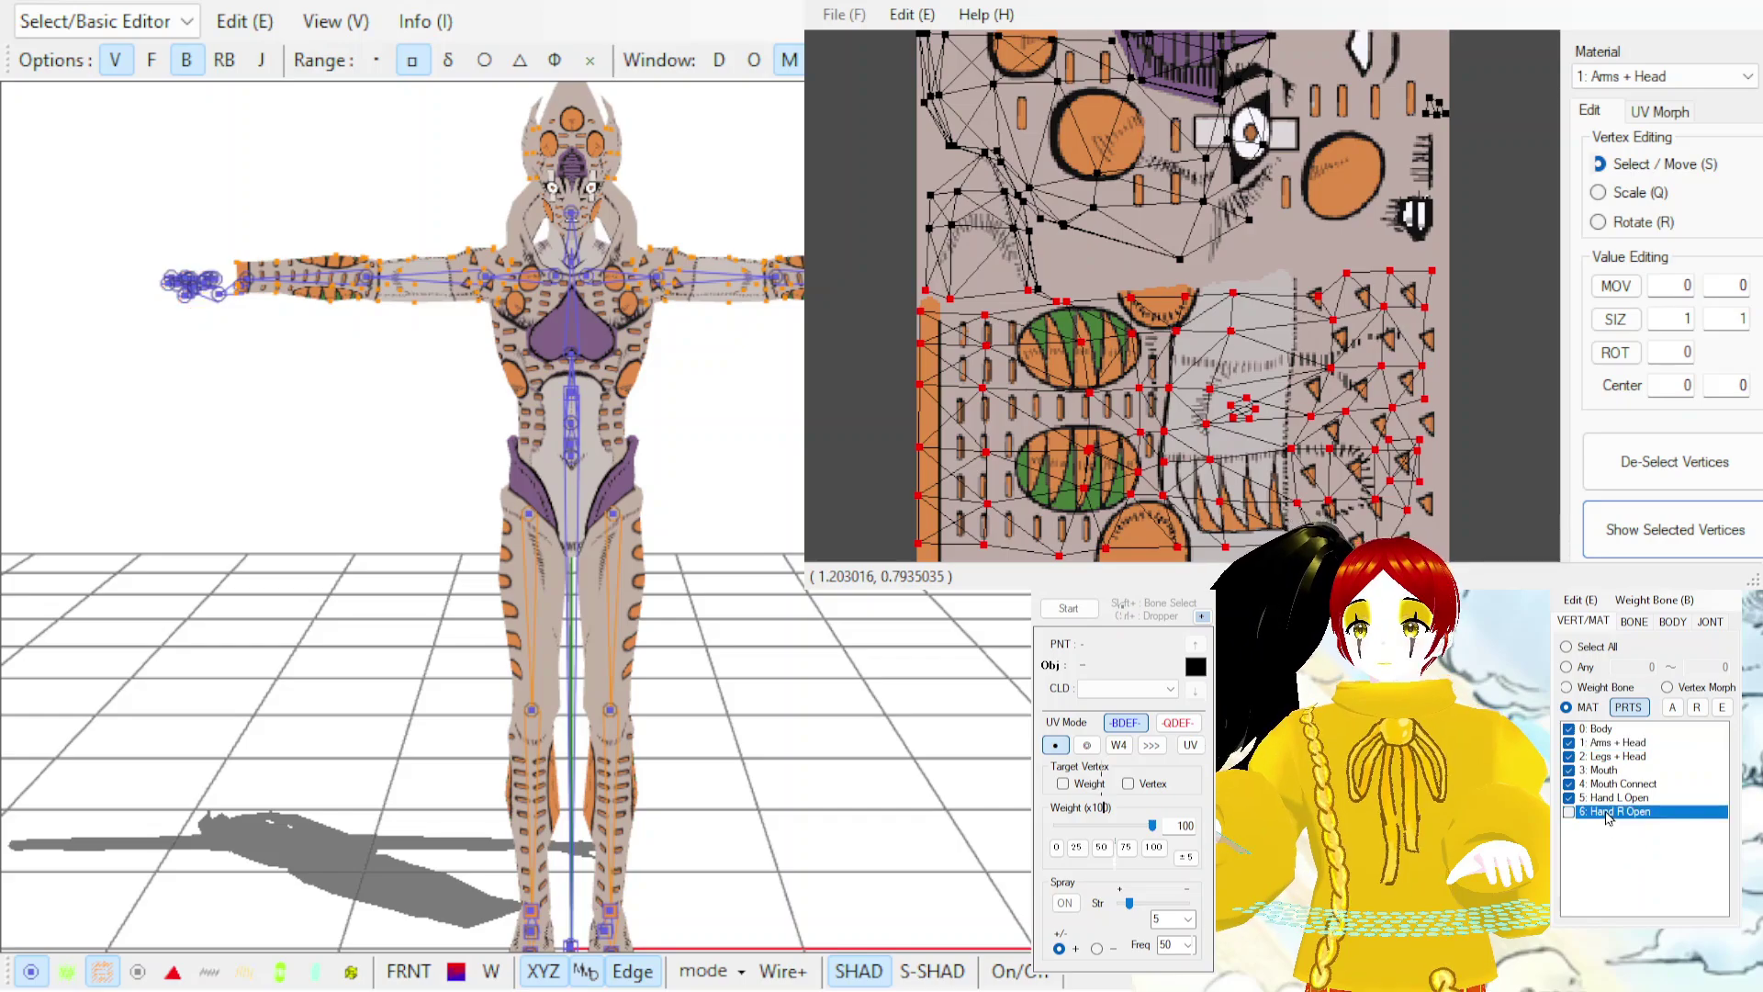
{"action": "left_click", "coordinate": [1594, 786]}
{"action": "left_click", "coordinate": [1590, 797]}
{"action": "left_click", "coordinate": [1591, 797]}
{"action": "double_click", "coordinate": [1591, 783]}
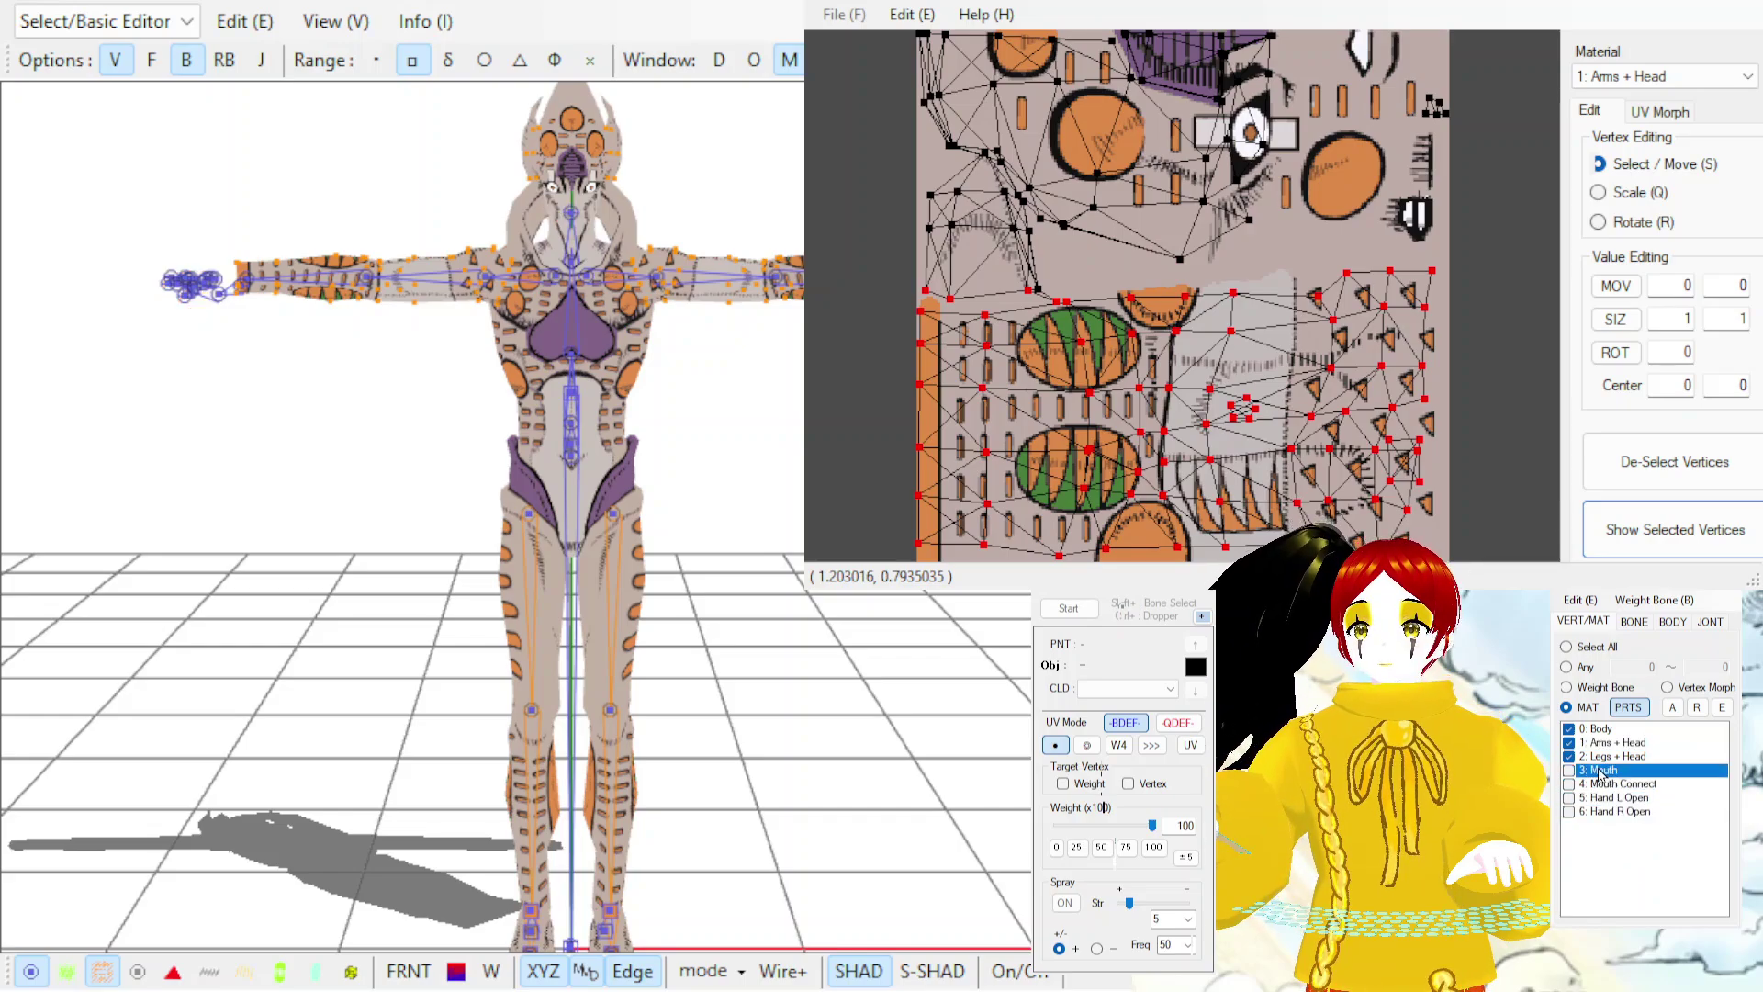
{"action": "double_click", "coordinate": [1592, 770]}
{"action": "left_click", "coordinate": [1590, 764]}
{"action": "left_click", "coordinate": [1591, 763]}
{"action": "left_click", "coordinate": [1635, 728]}
Select Body, Arms + Head and the New material, toggling visibility to compare their meshes.
{"action": "left_click", "coordinate": [1636, 728]}
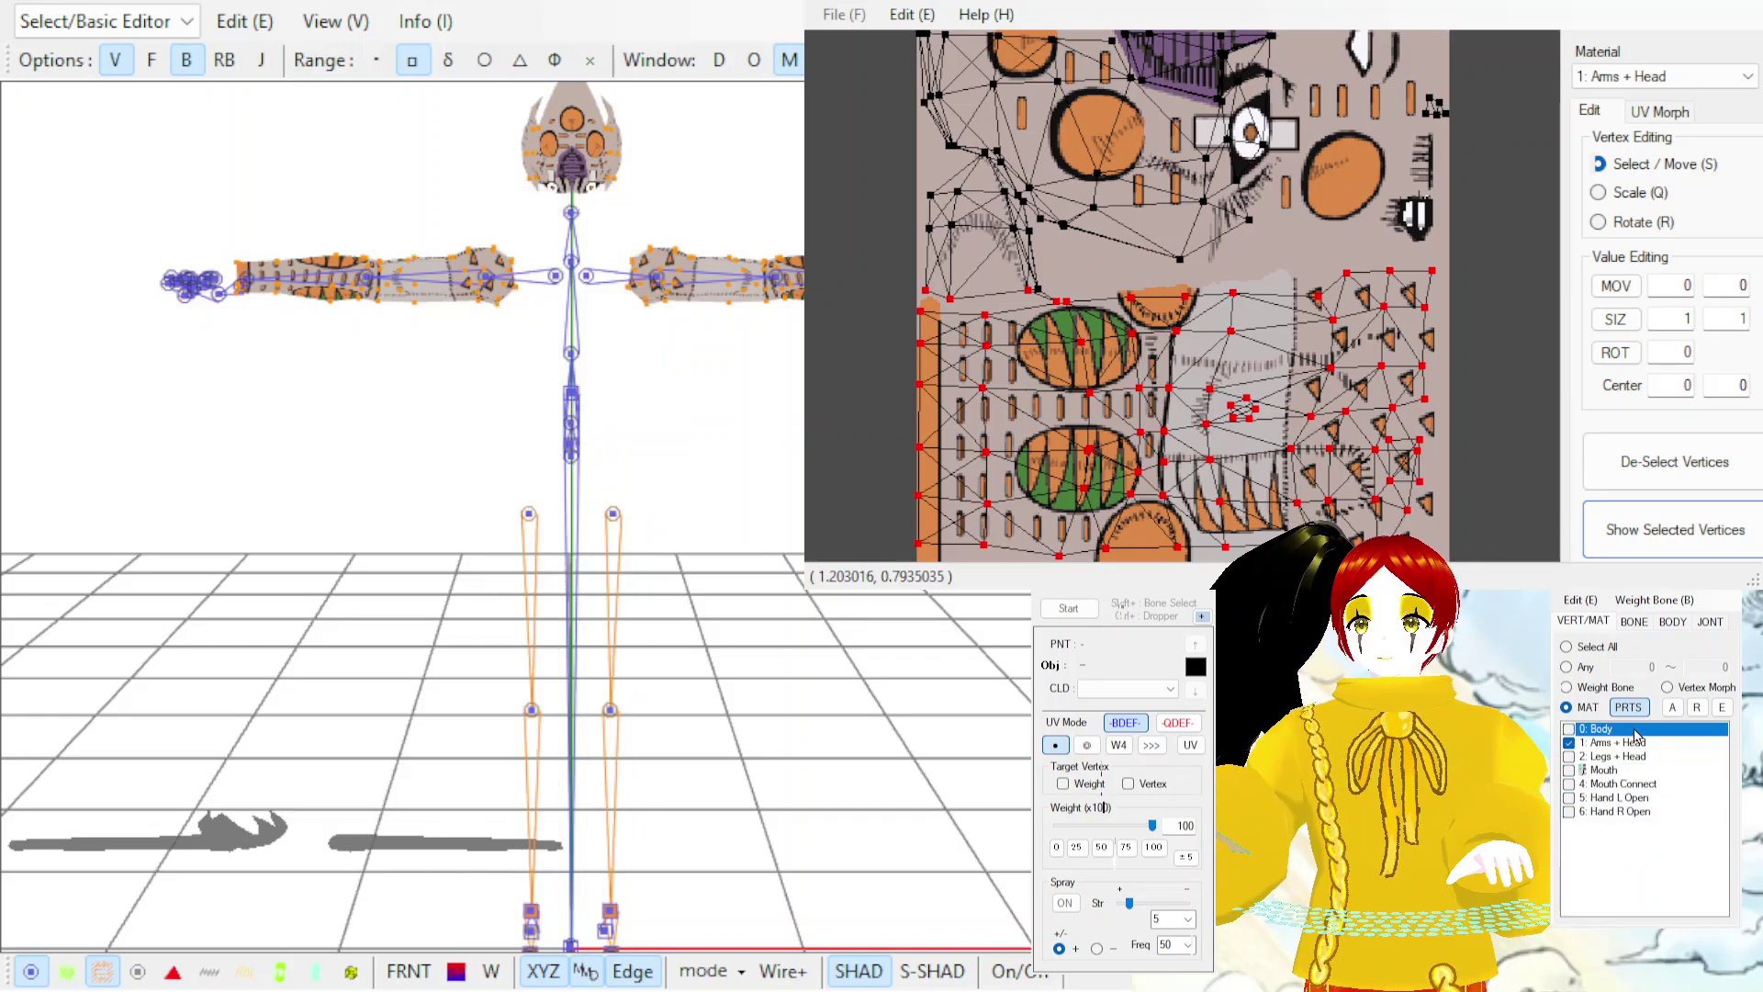
{"action": "left_click", "coordinate": [1636, 742]}
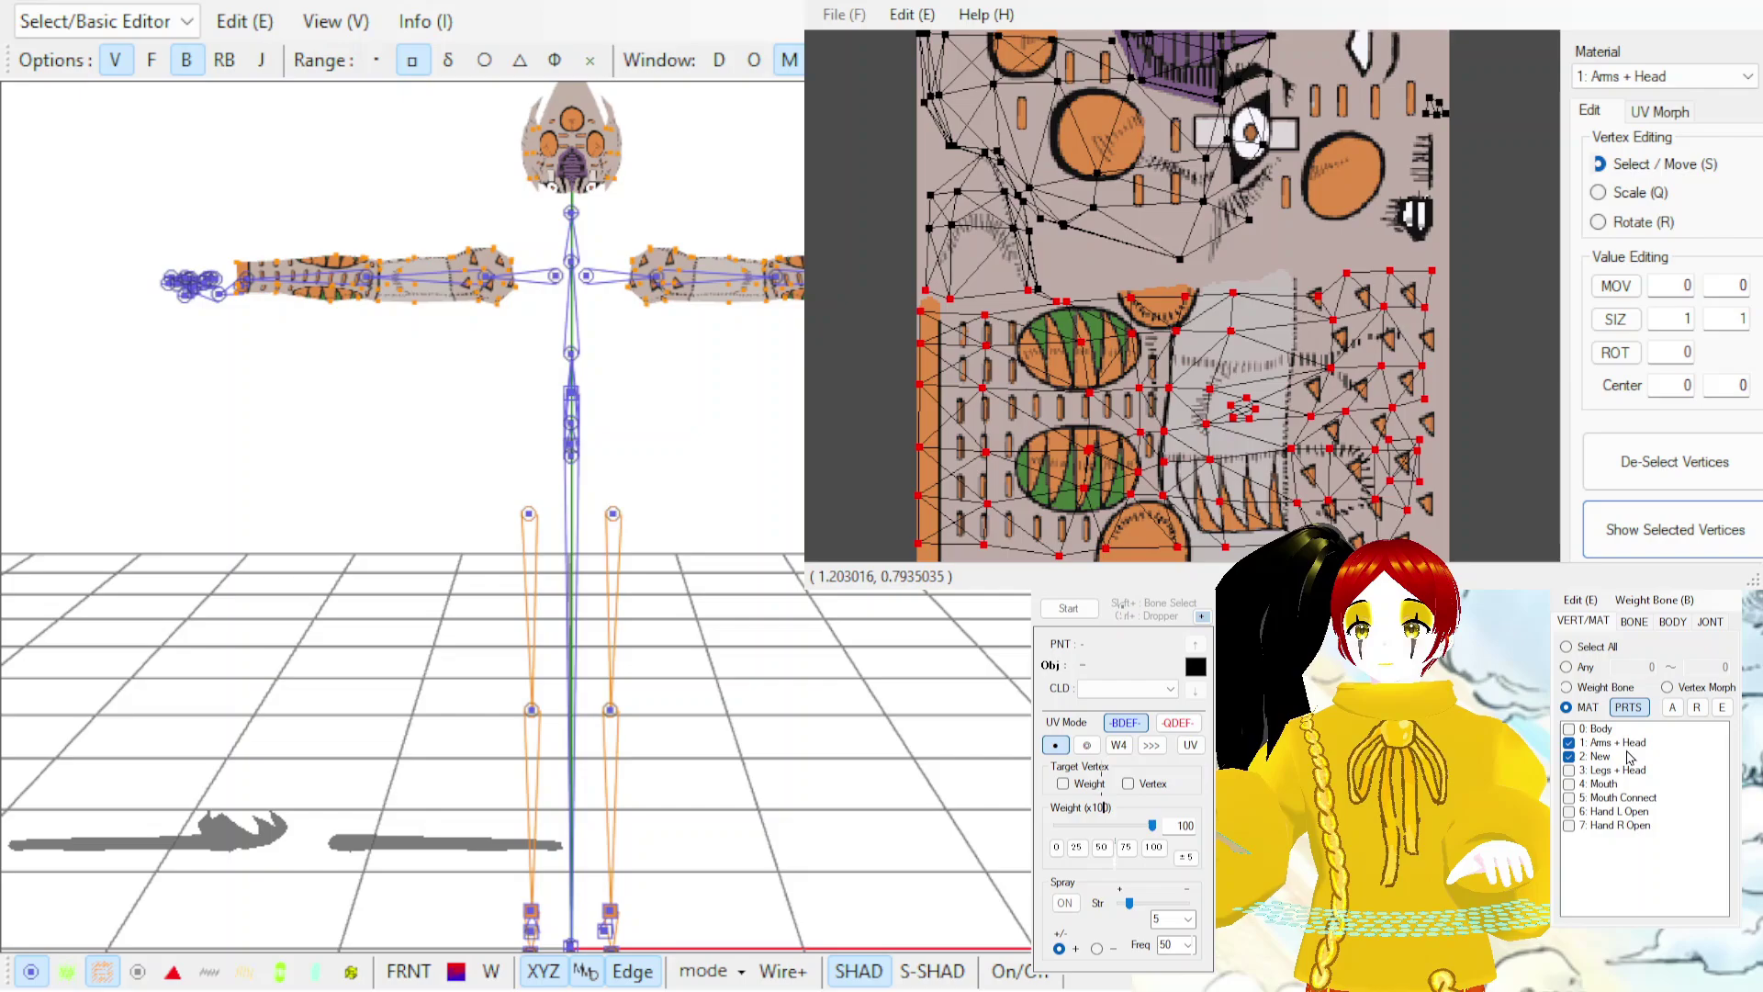
{"action": "left_click", "coordinate": [1600, 746]}
{"action": "left_click", "coordinate": [1600, 746]}
{"action": "left_click", "coordinate": [1599, 757]}
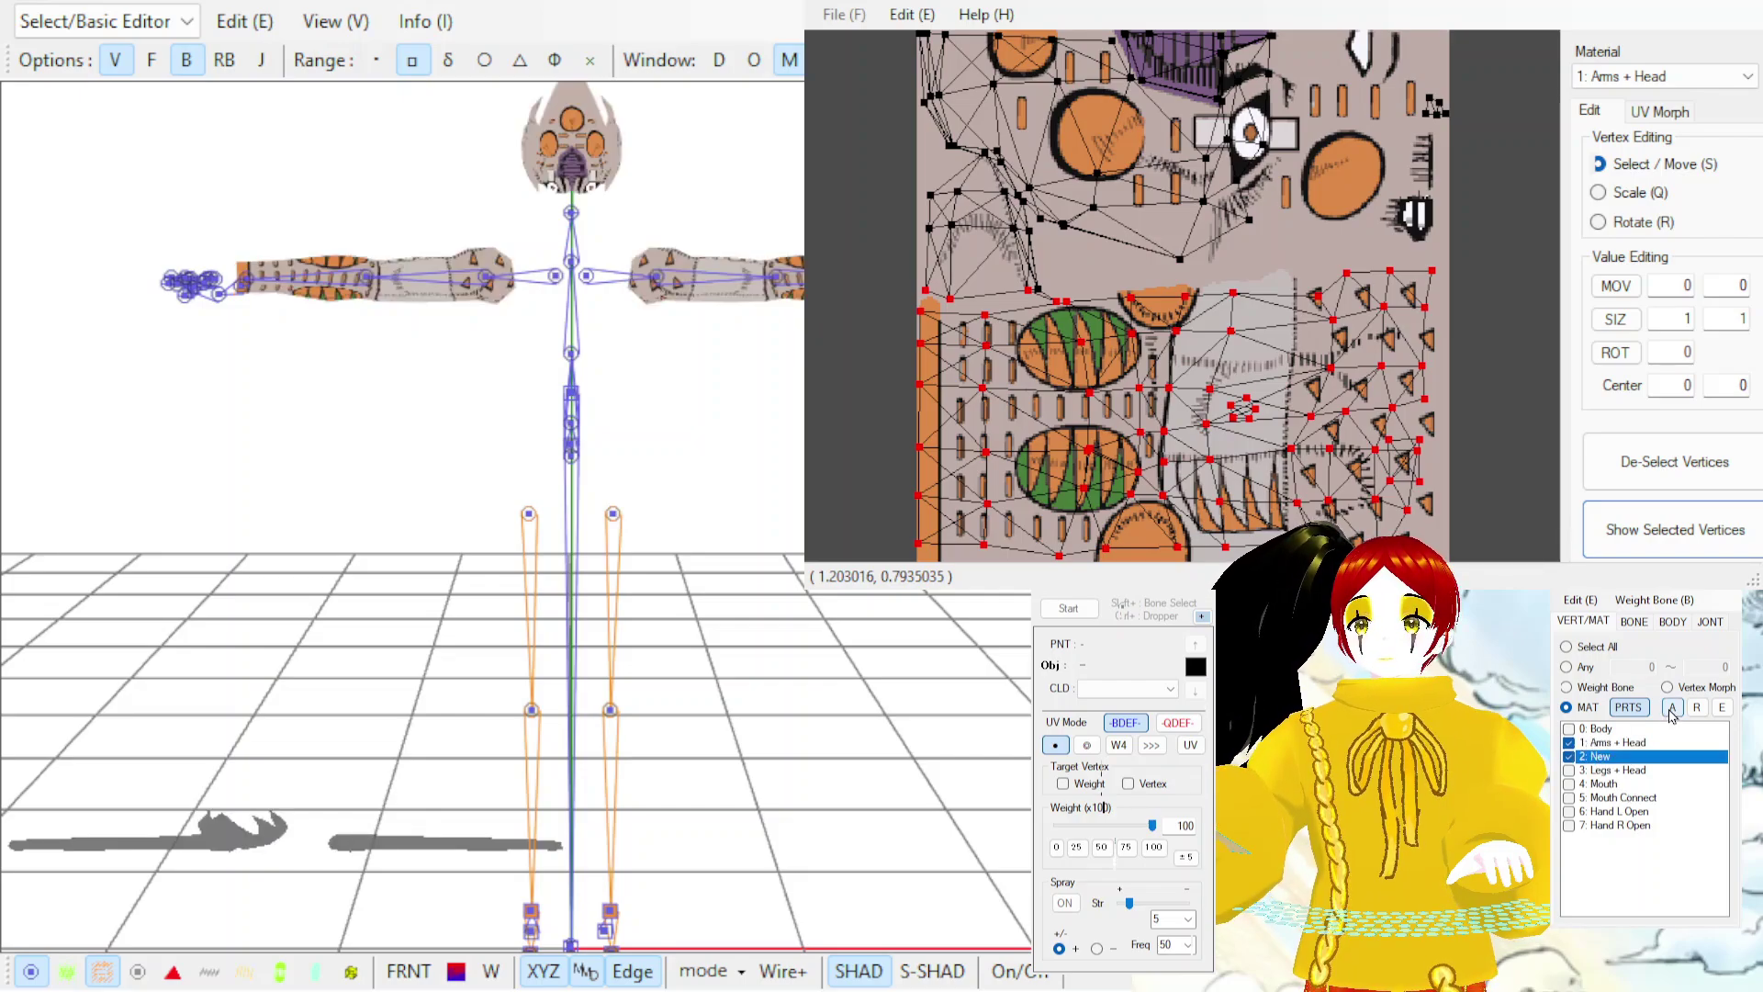
{"action": "key", "text": "space"}
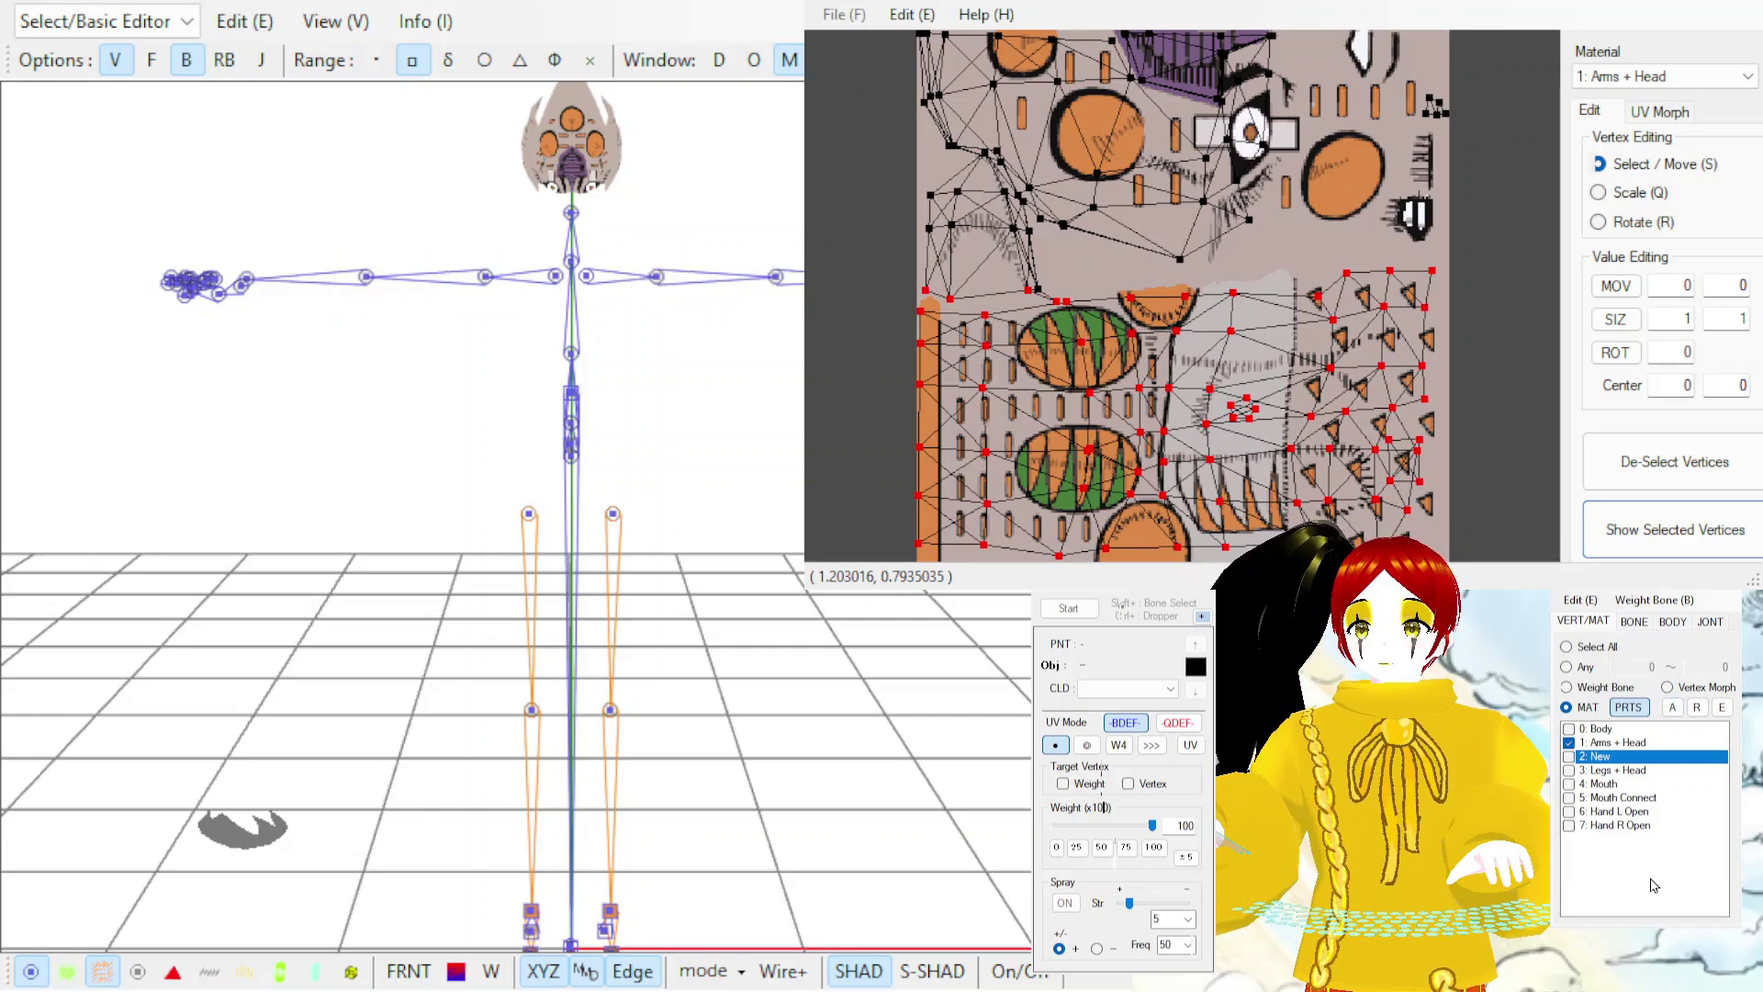
{"action": "key", "text": "space"}
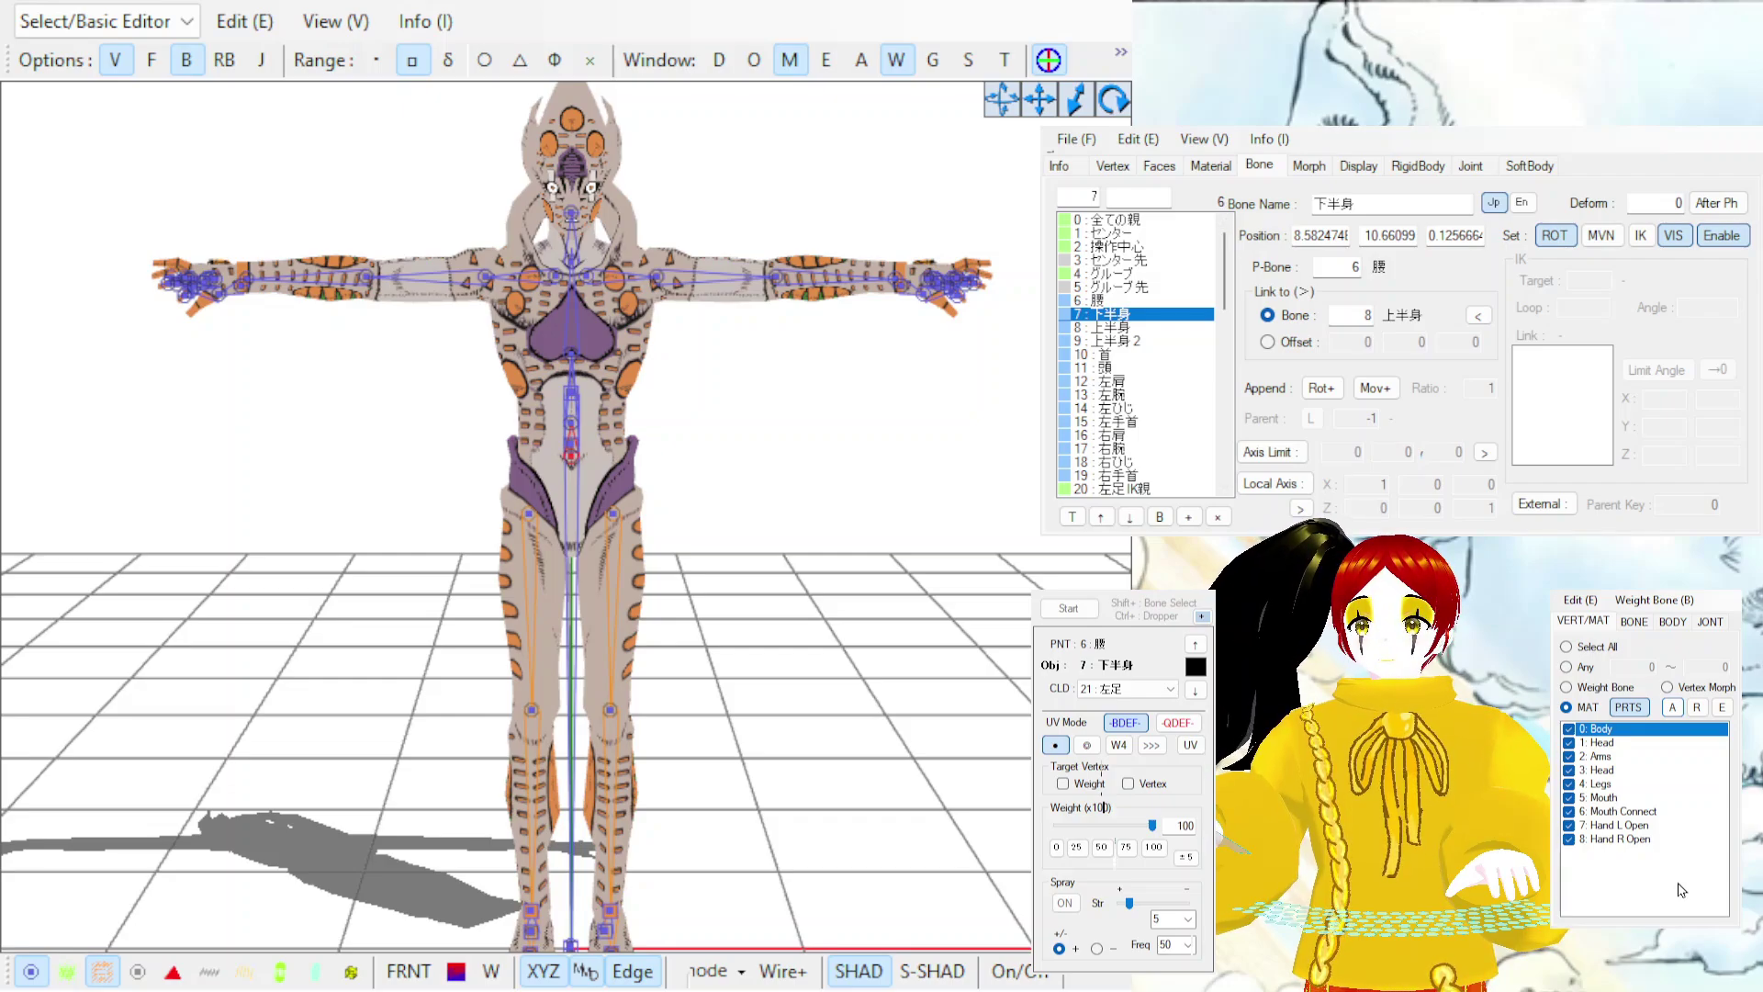
Show only the Body mesh, pick the 下半身 bone at the hips and switch to weight painting.
{"action": "left_click", "coordinate": [1695, 708]}
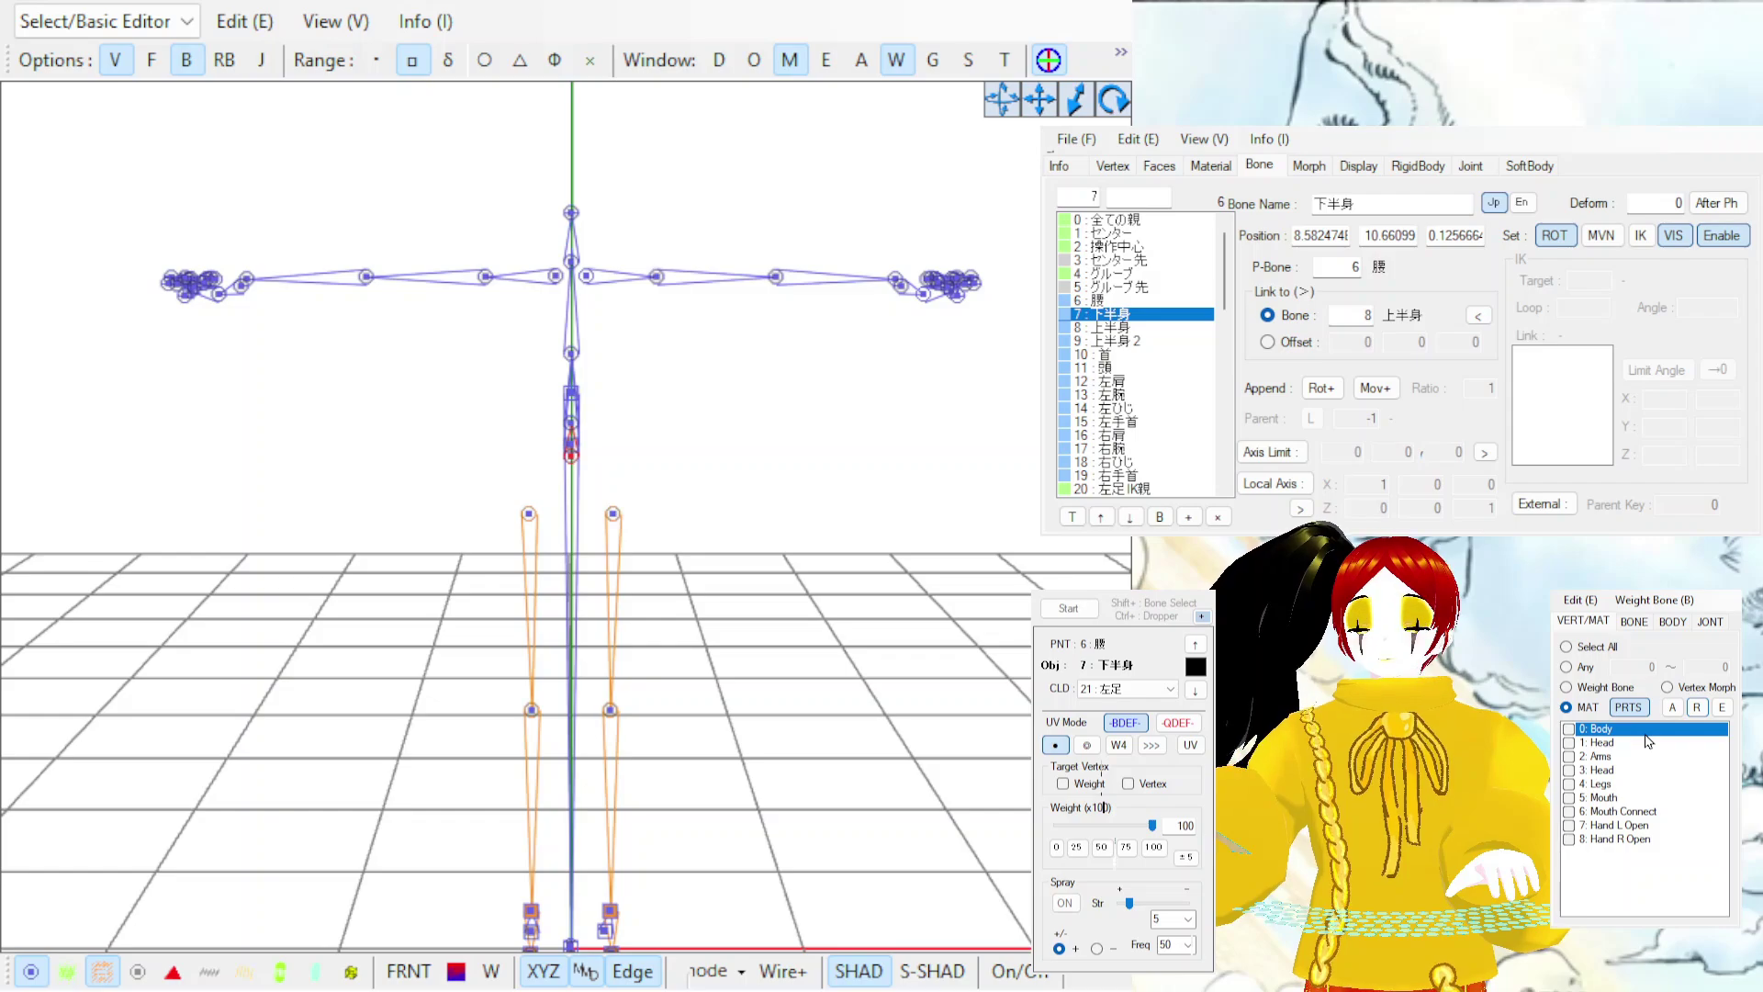
{"action": "left_click", "coordinate": [1570, 729]}
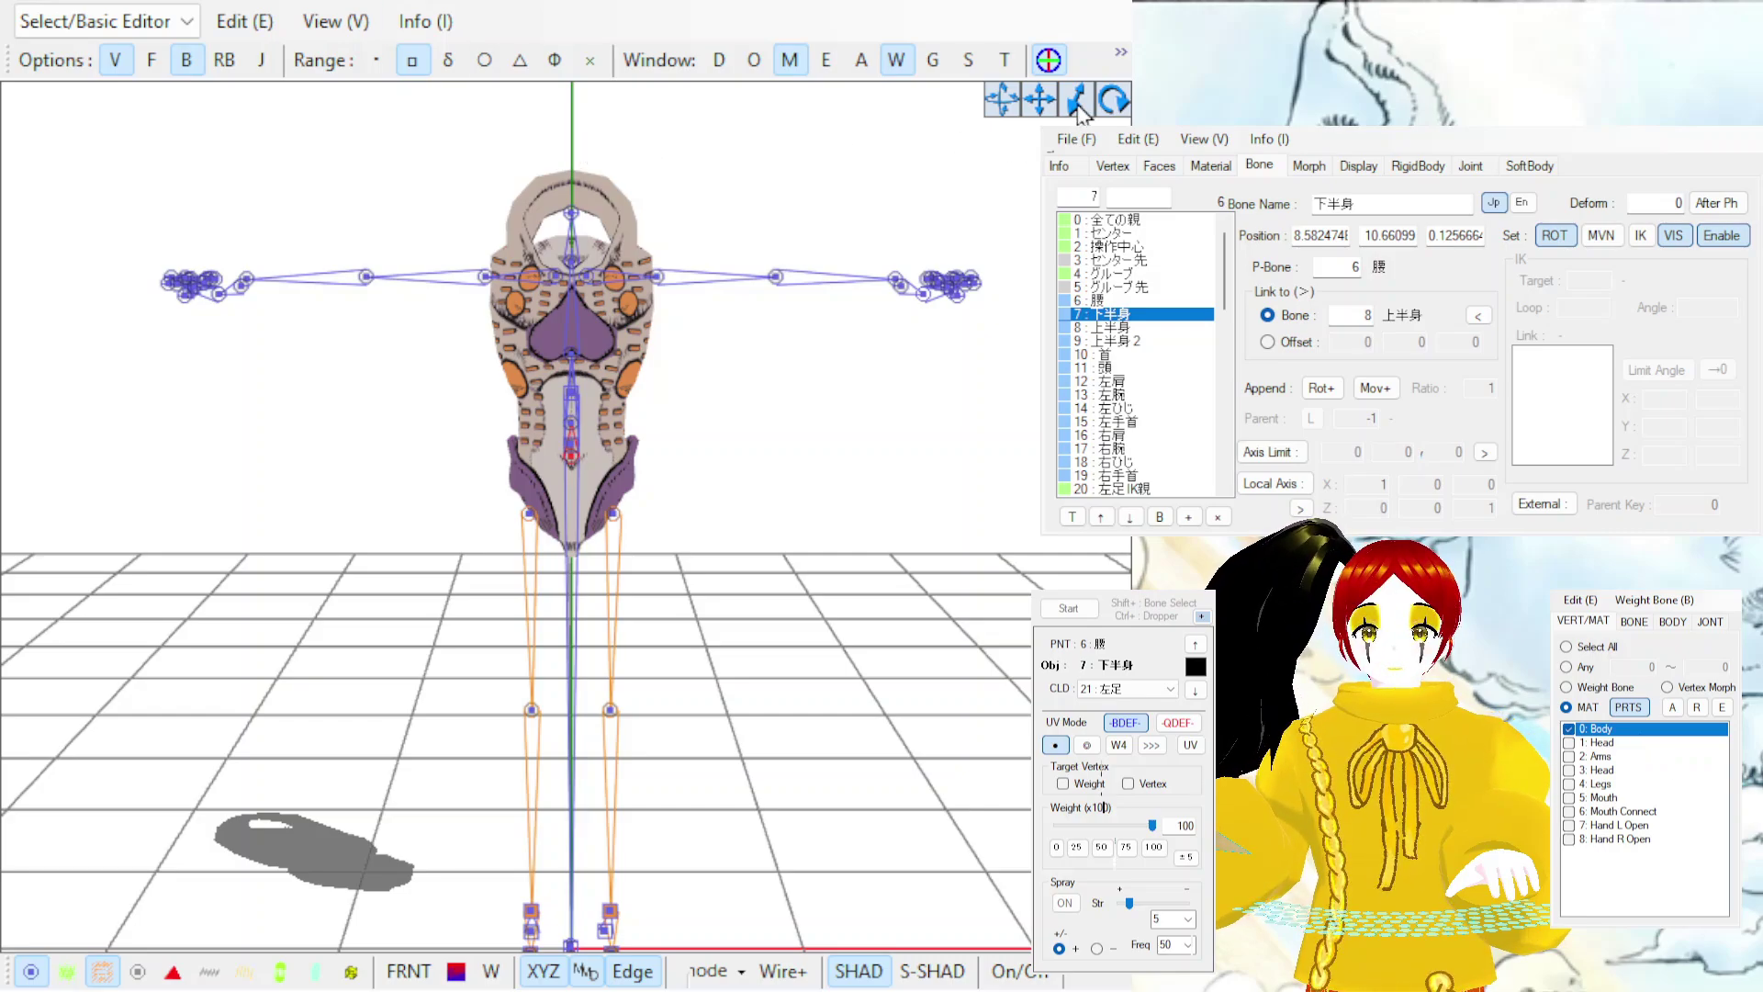
{"action": "mouse_move", "coordinate": [1079, 112]}
{"action": "left_mouse_down"}
{"action": "mouse_move", "coordinate": [1079, 36]}
{"action": "mouse_move", "coordinate": [1082, 112]}
{"action": "left_mouse_up"}
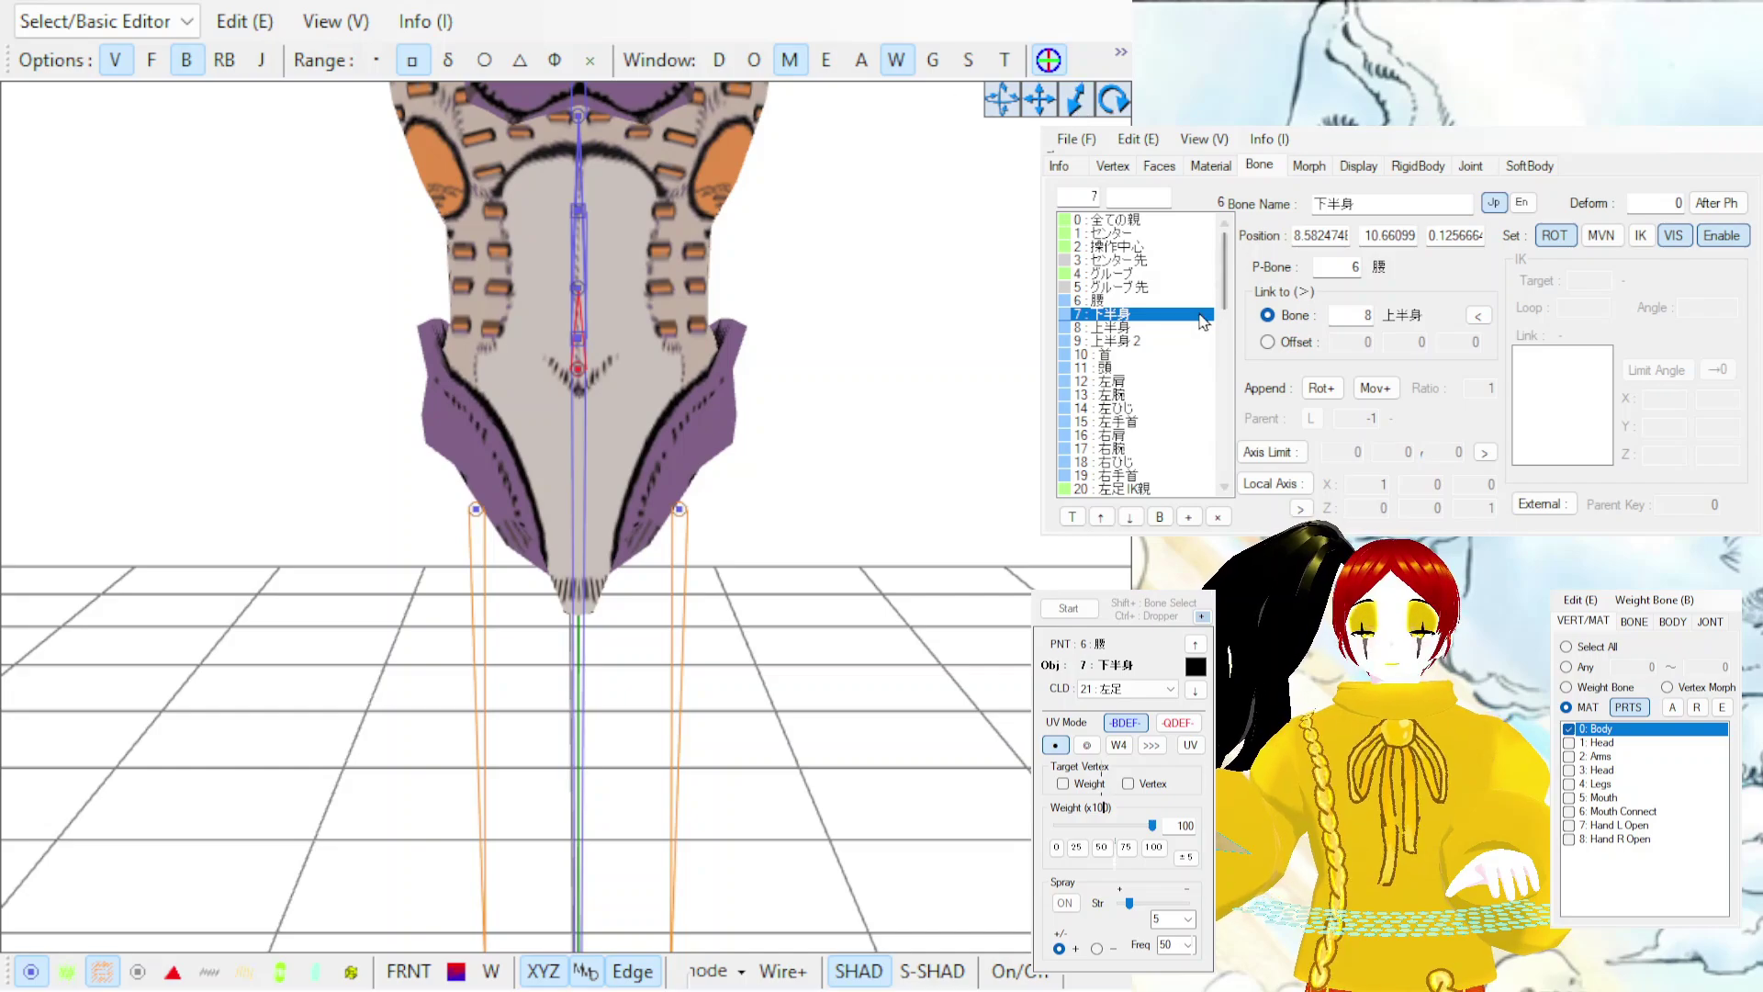
{"action": "left_click", "coordinate": [578, 375]}
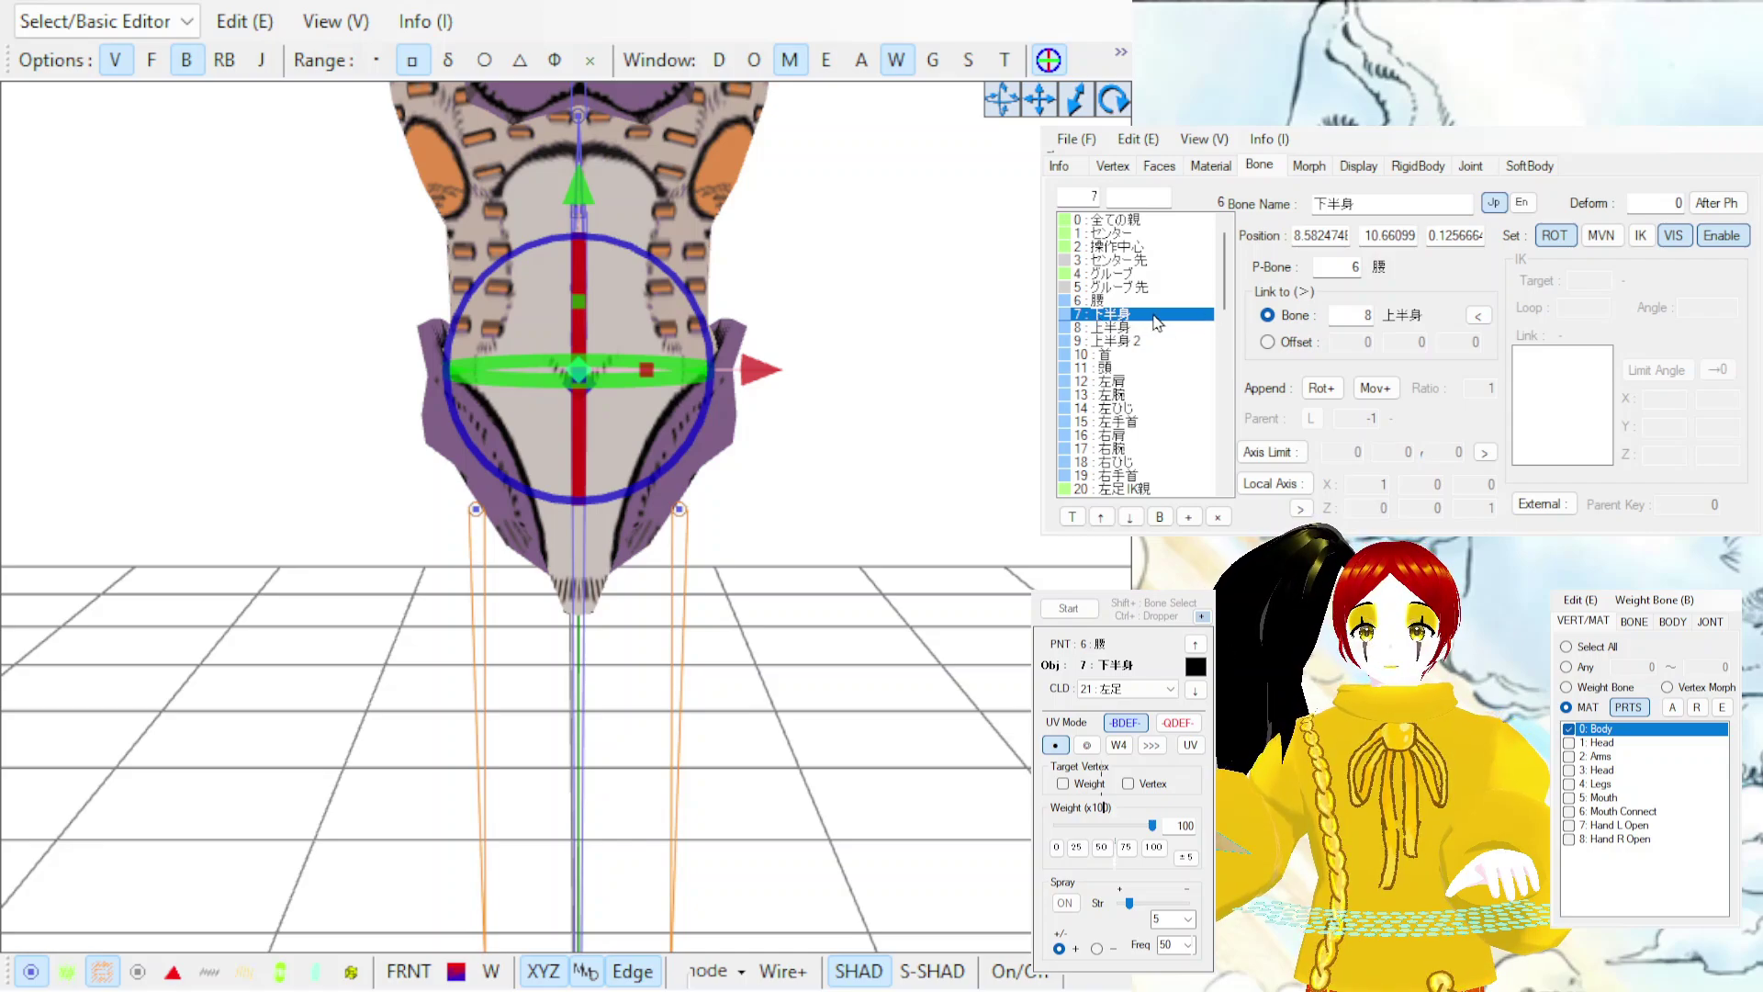
{"action": "left_click", "coordinate": [1069, 608]}
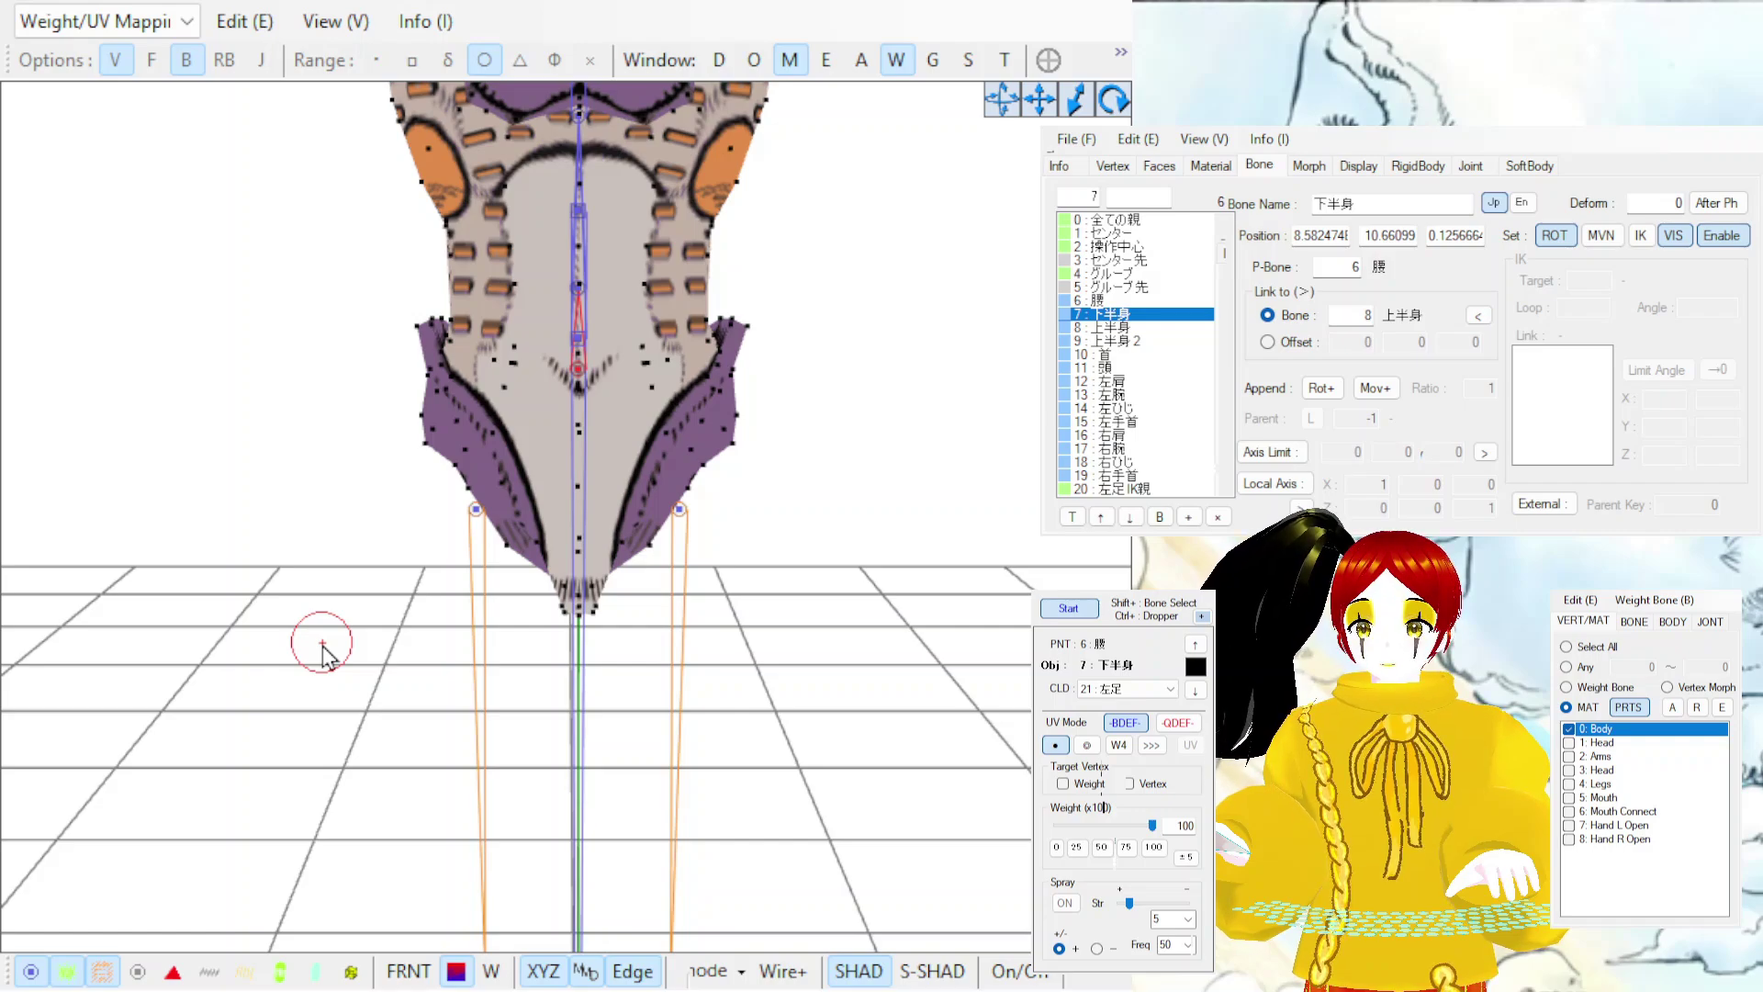
Paint the waist vertices onto 下半身 at weight 100, toggle vertex points, and open Transform View.
{"action": "mouse_move", "coordinate": [420, 315]}
{"action": "left_mouse_down"}
{"action": "mouse_move", "coordinate": [497, 363]}
{"action": "mouse_move", "coordinate": [567, 364]}
{"action": "mouse_move", "coordinate": [777, 325]}
{"action": "mouse_move", "coordinate": [556, 450]}
{"action": "mouse_move", "coordinate": [338, 381]}
{"action": "mouse_move", "coordinate": [622, 397]}
{"action": "mouse_move", "coordinate": [394, 431]}
{"action": "mouse_move", "coordinate": [546, 506]}
{"action": "mouse_move", "coordinate": [540, 601]}
{"action": "mouse_move", "coordinate": [508, 515]}
{"action": "mouse_move", "coordinate": [599, 522]}
{"action": "mouse_move", "coordinate": [605, 643]}
{"action": "mouse_move", "coordinate": [617, 533]}
{"action": "mouse_move", "coordinate": [710, 390]}
{"action": "mouse_move", "coordinate": [759, 382]}
{"action": "mouse_move", "coordinate": [658, 567]}
{"action": "mouse_move", "coordinate": [775, 363]}
{"action": "mouse_move", "coordinate": [733, 327]}
{"action": "mouse_move", "coordinate": [523, 347]}
{"action": "mouse_move", "coordinate": [413, 311]}
{"action": "mouse_move", "coordinate": [419, 435]}
{"action": "mouse_move", "coordinate": [505, 586]}
{"action": "mouse_move", "coordinate": [588, 648]}
{"action": "left_mouse_up"}
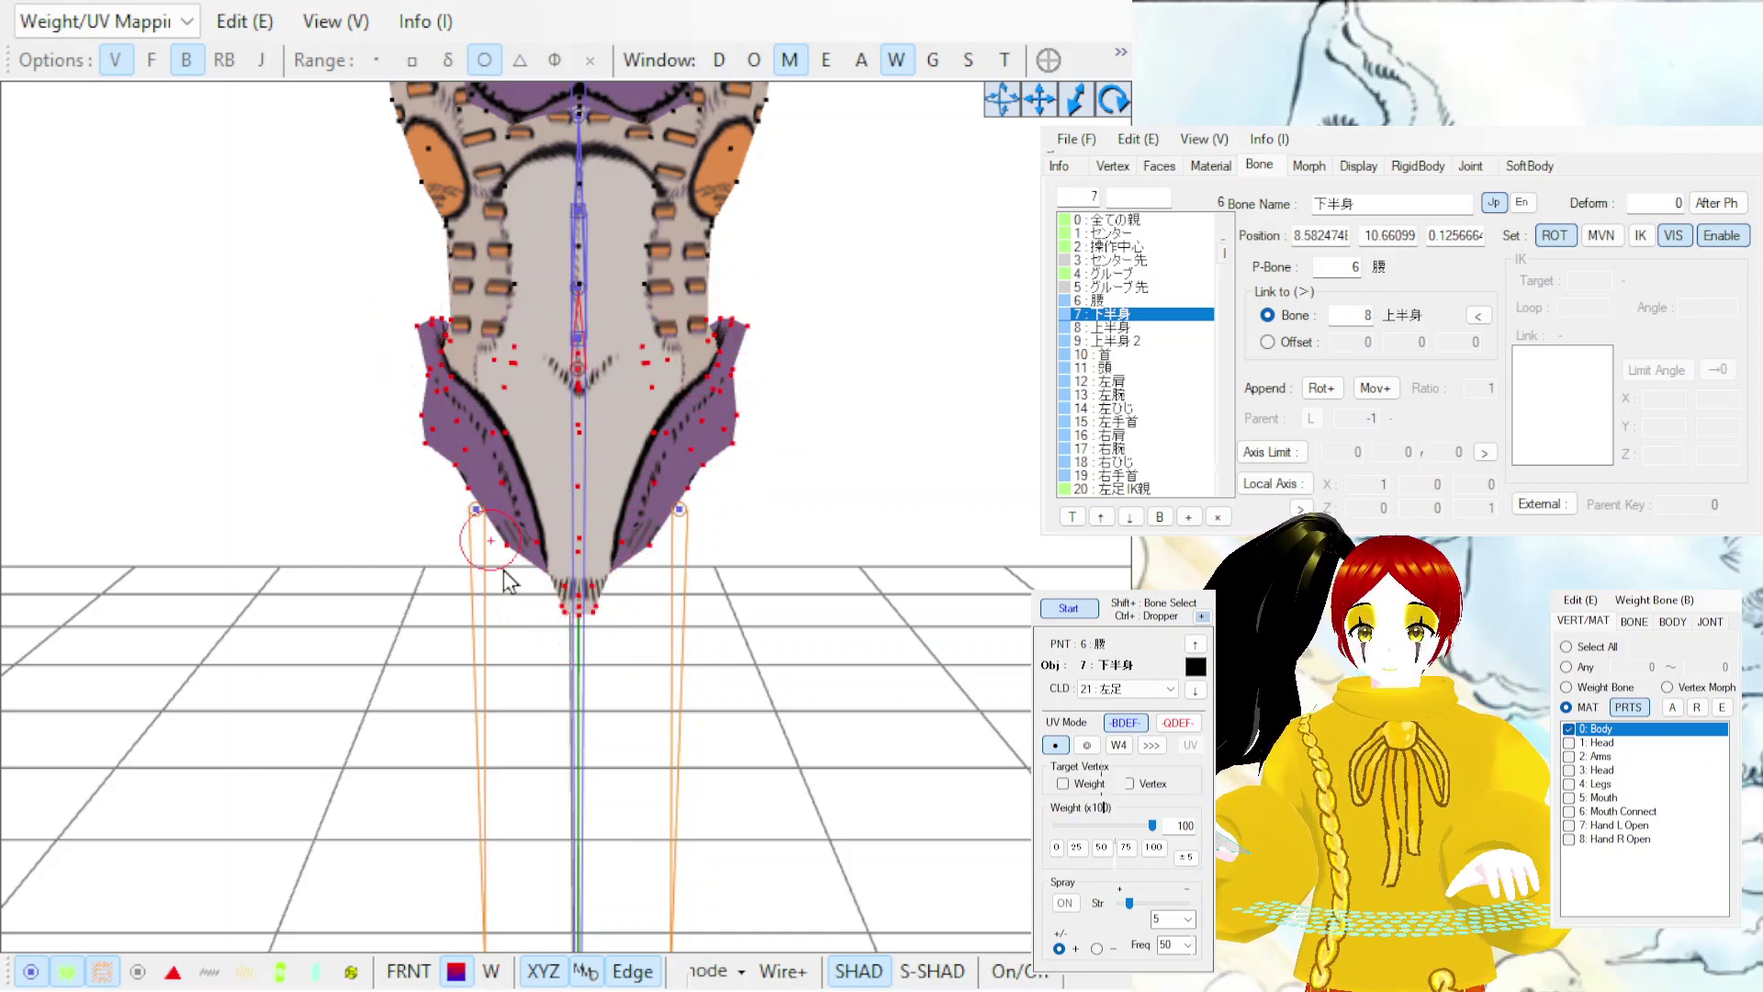
{"action": "left_click", "coordinate": [1089, 603]}
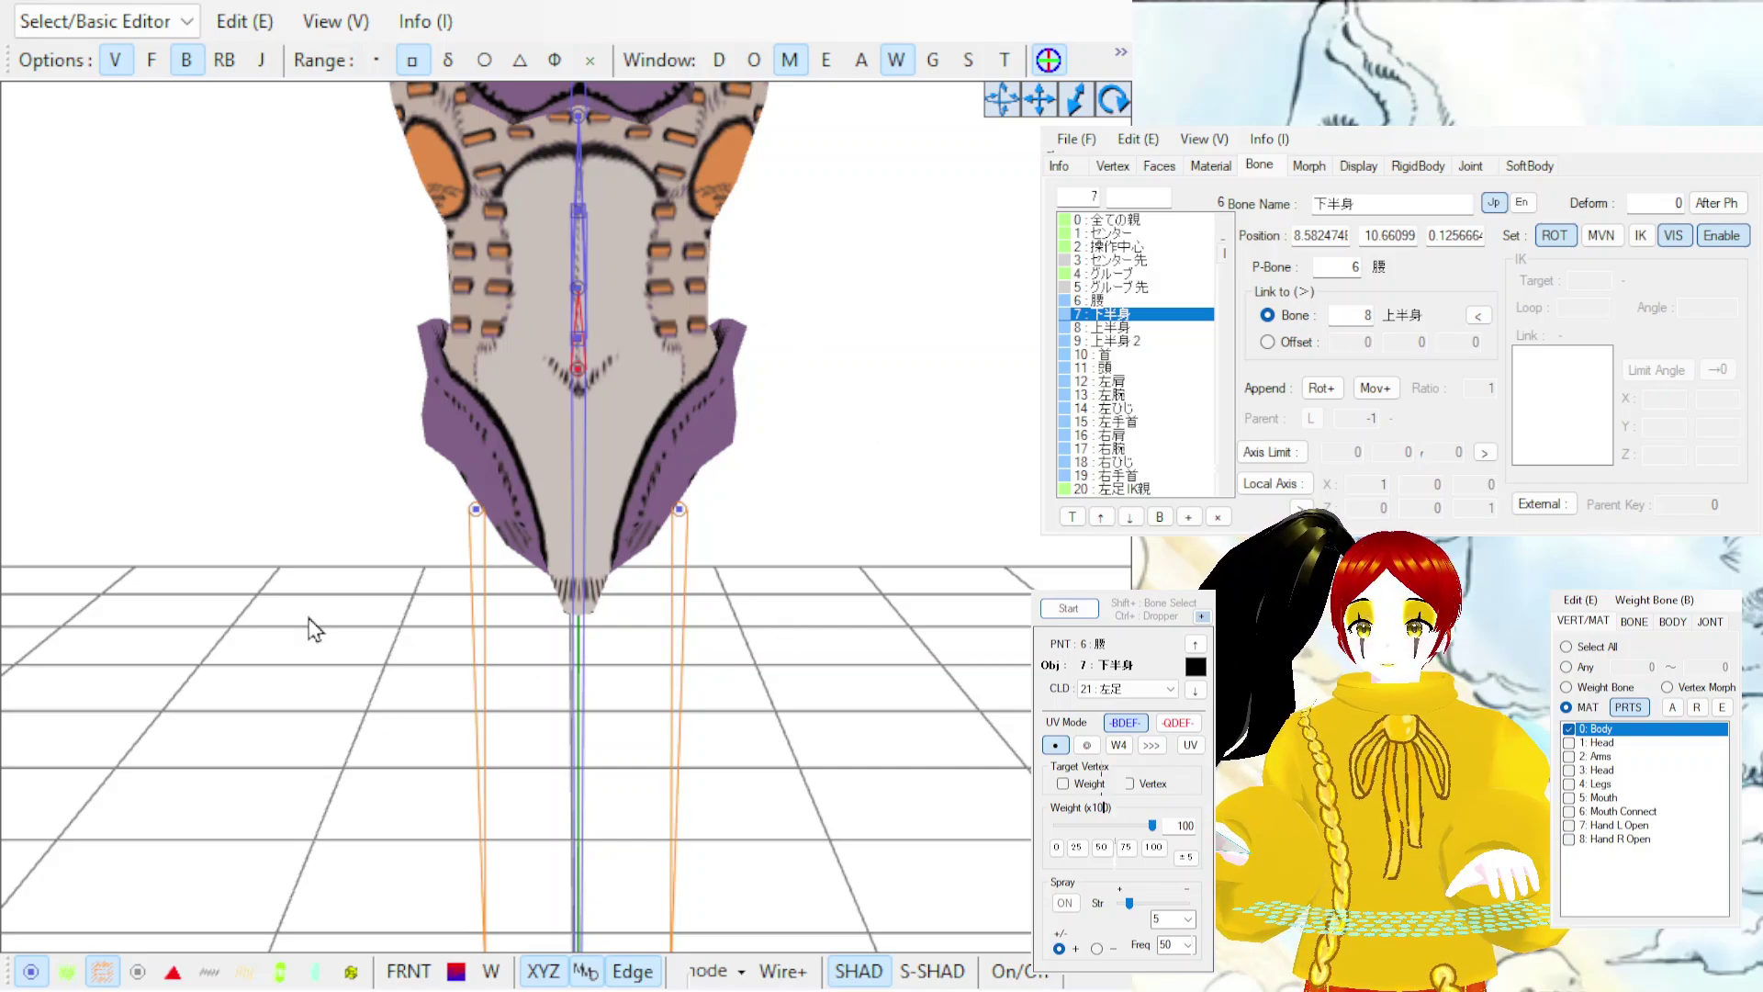
{"action": "left_click", "coordinate": [70, 973]}
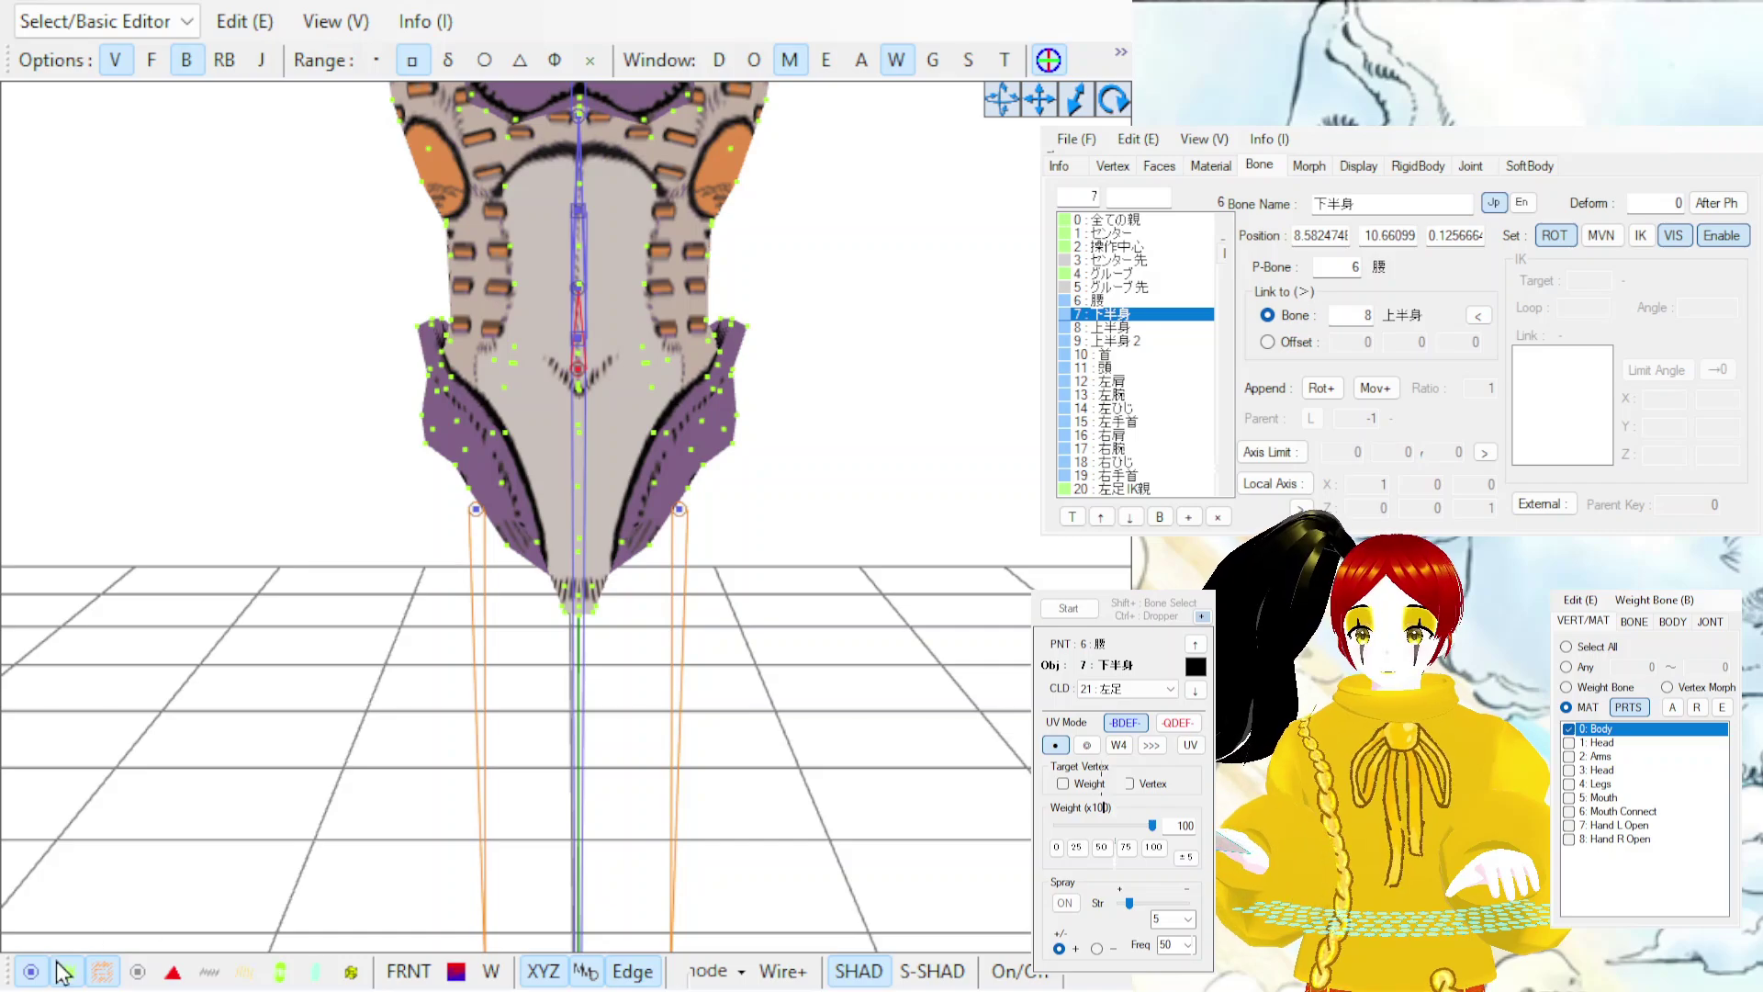
{"action": "left_click", "coordinate": [1005, 59]}
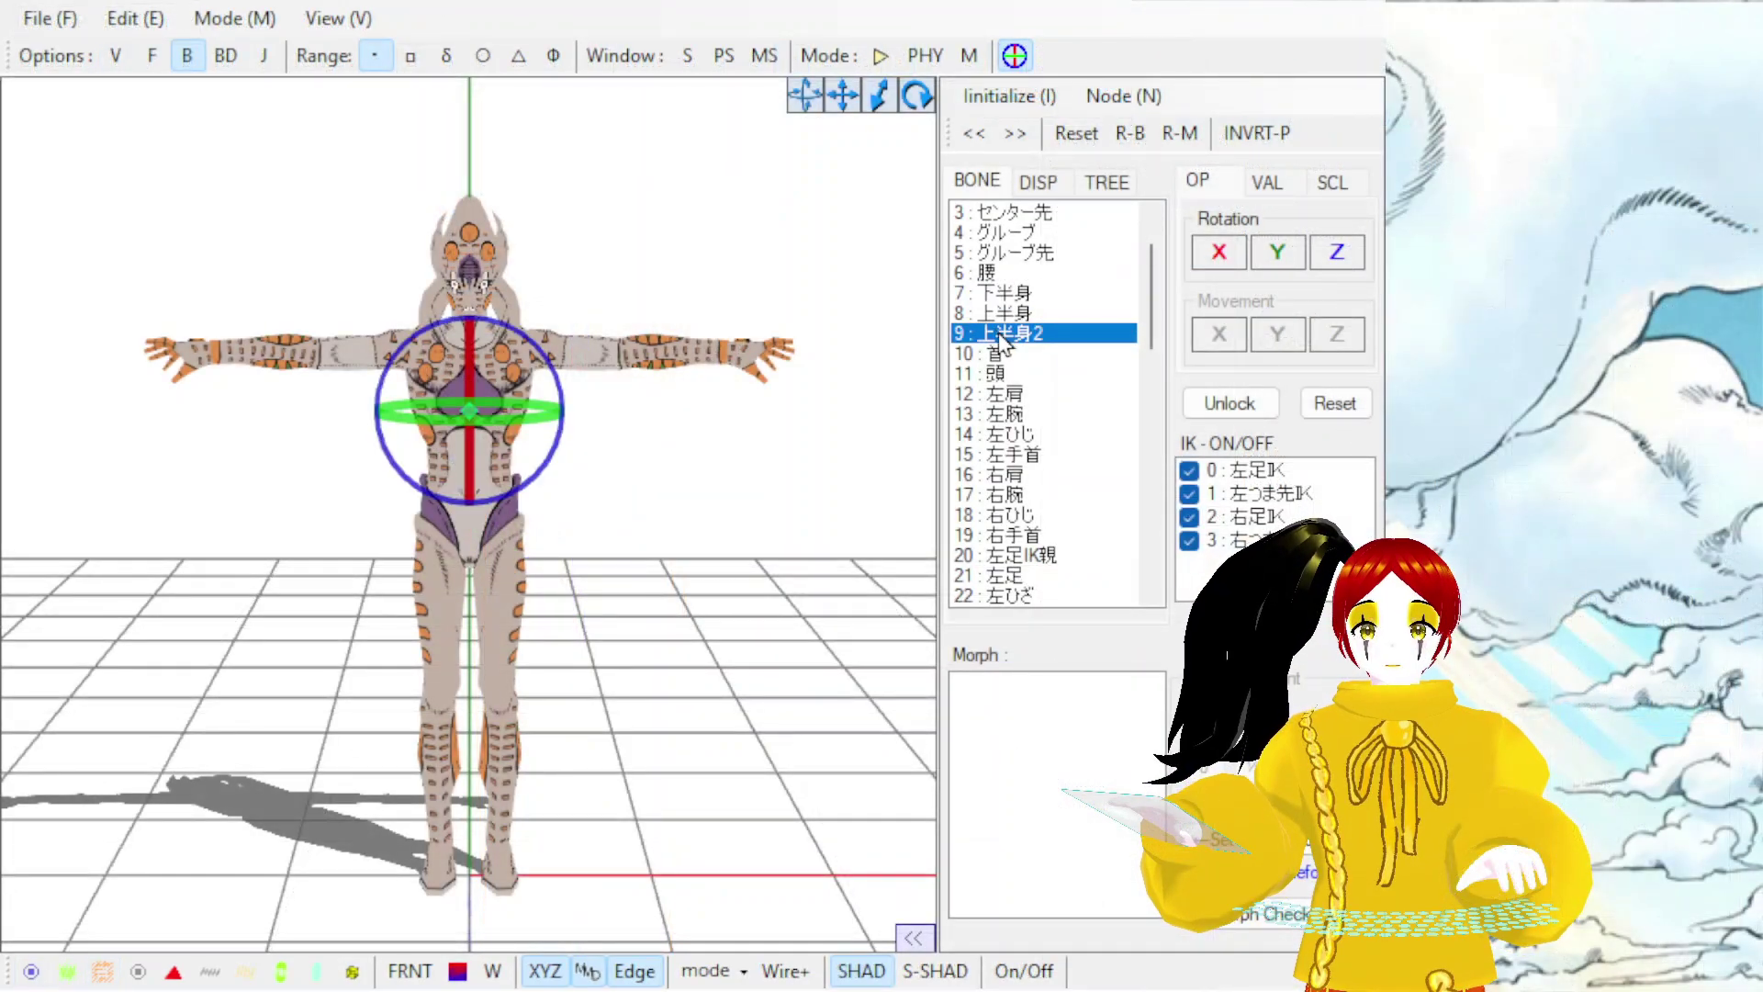
Test-rotate the 首 and 右肩 bones, then reset the pose.
{"action": "left_click", "coordinate": [1002, 355]}
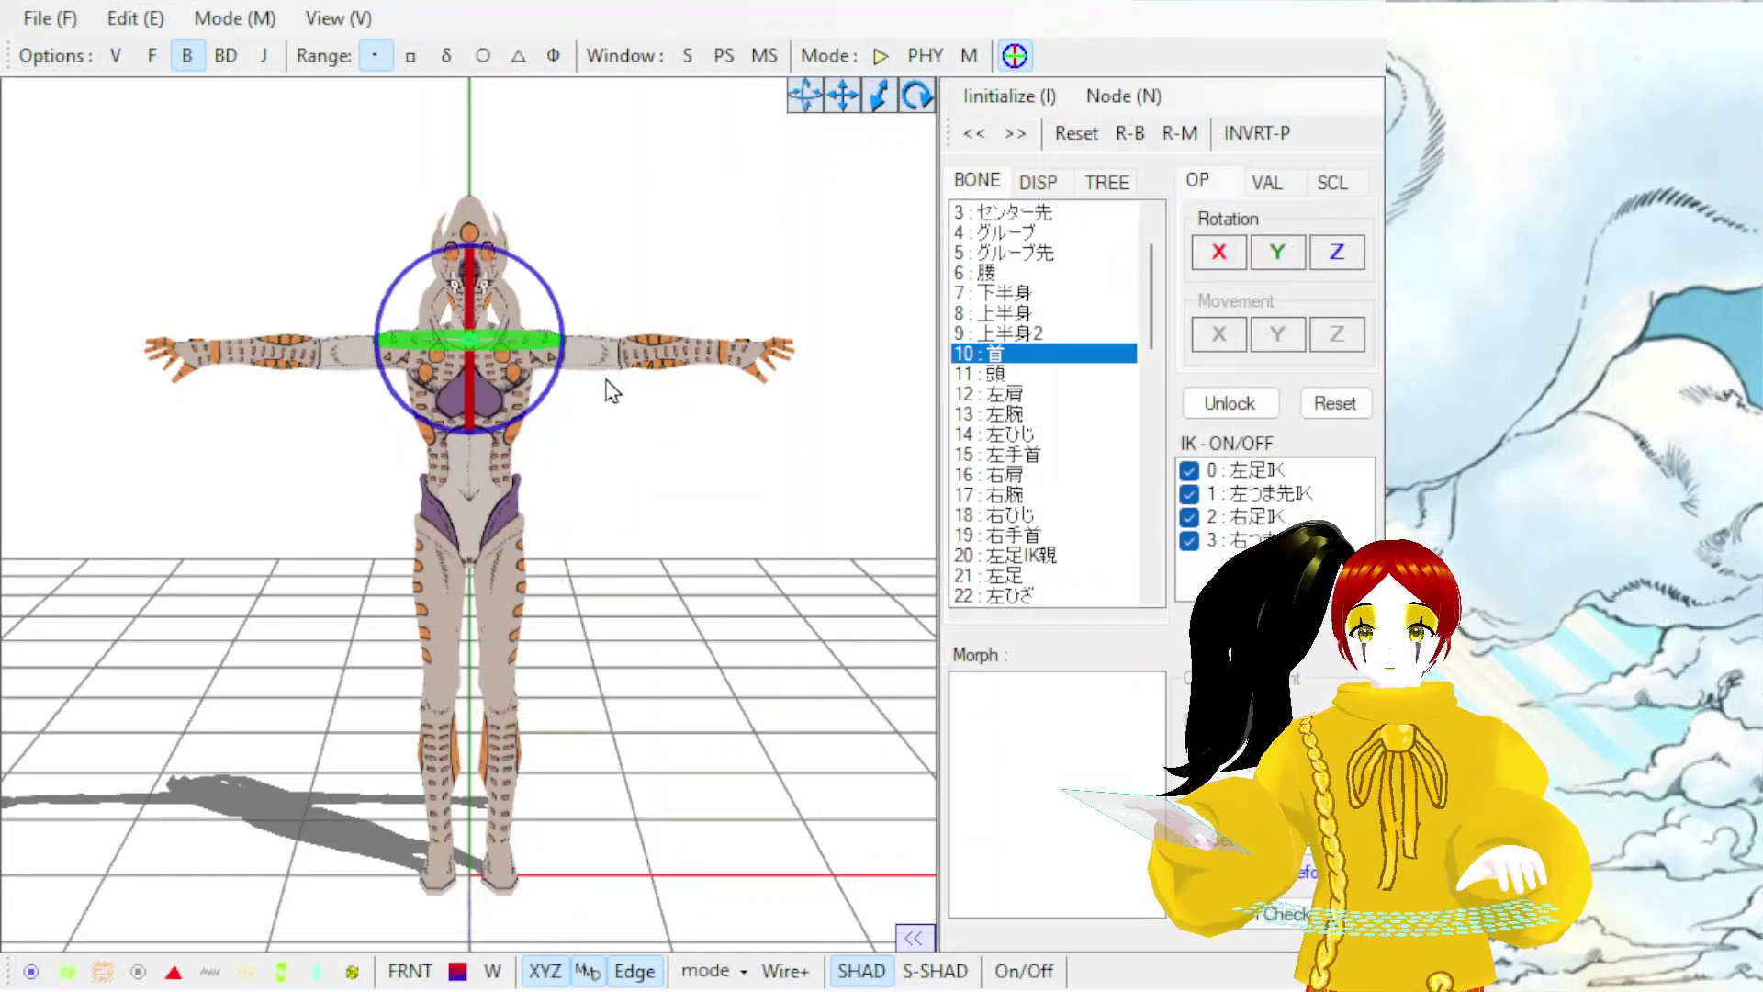
{"action": "left_click", "coordinate": [459, 351]}
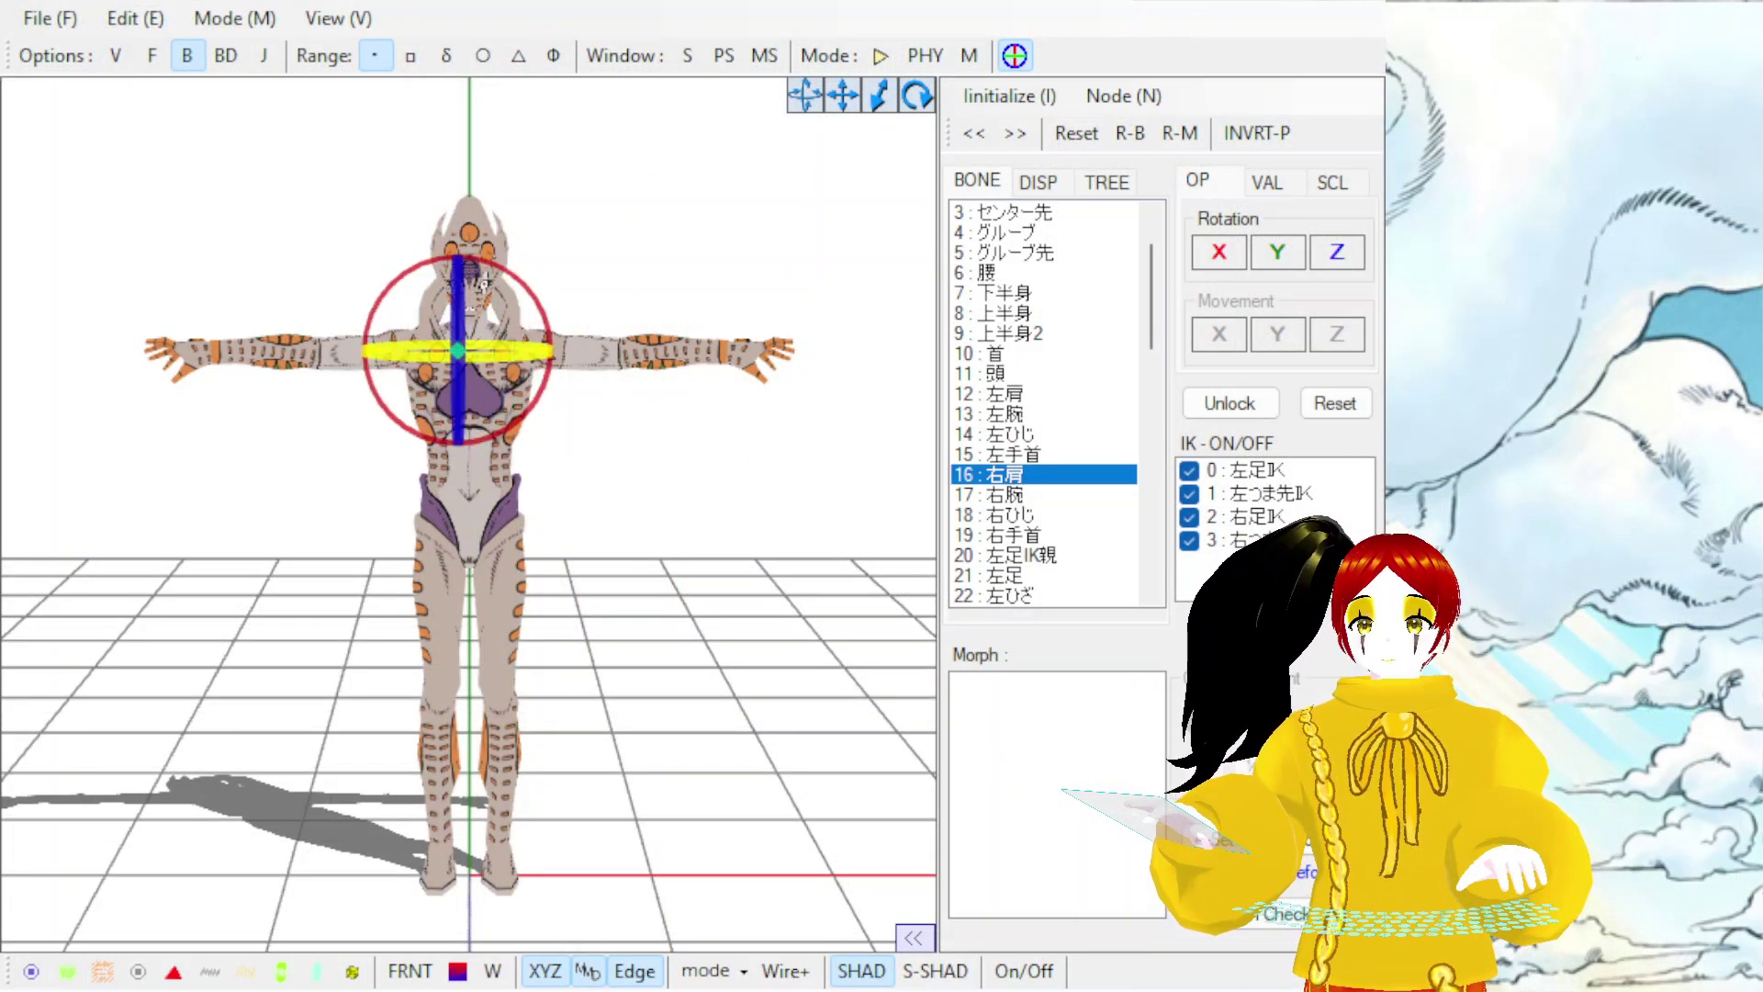
{"action": "left_click", "coordinate": [1350, 406]}
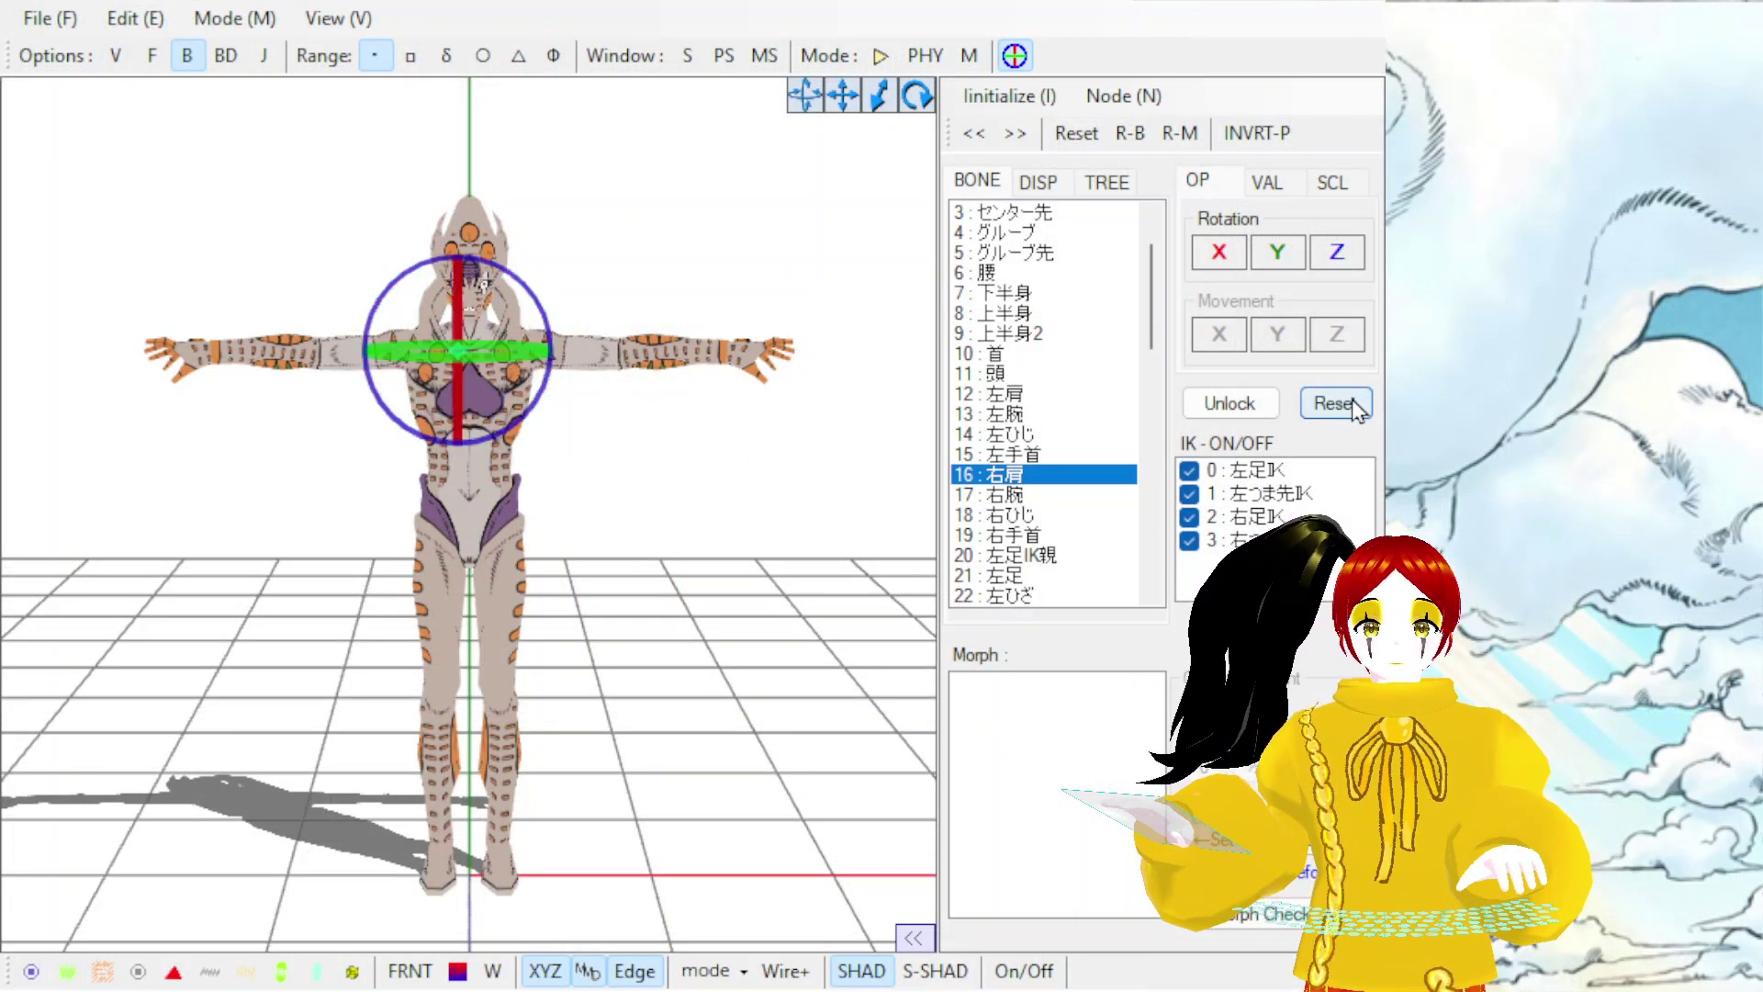
{"action": "left_click", "coordinate": [673, 553]}
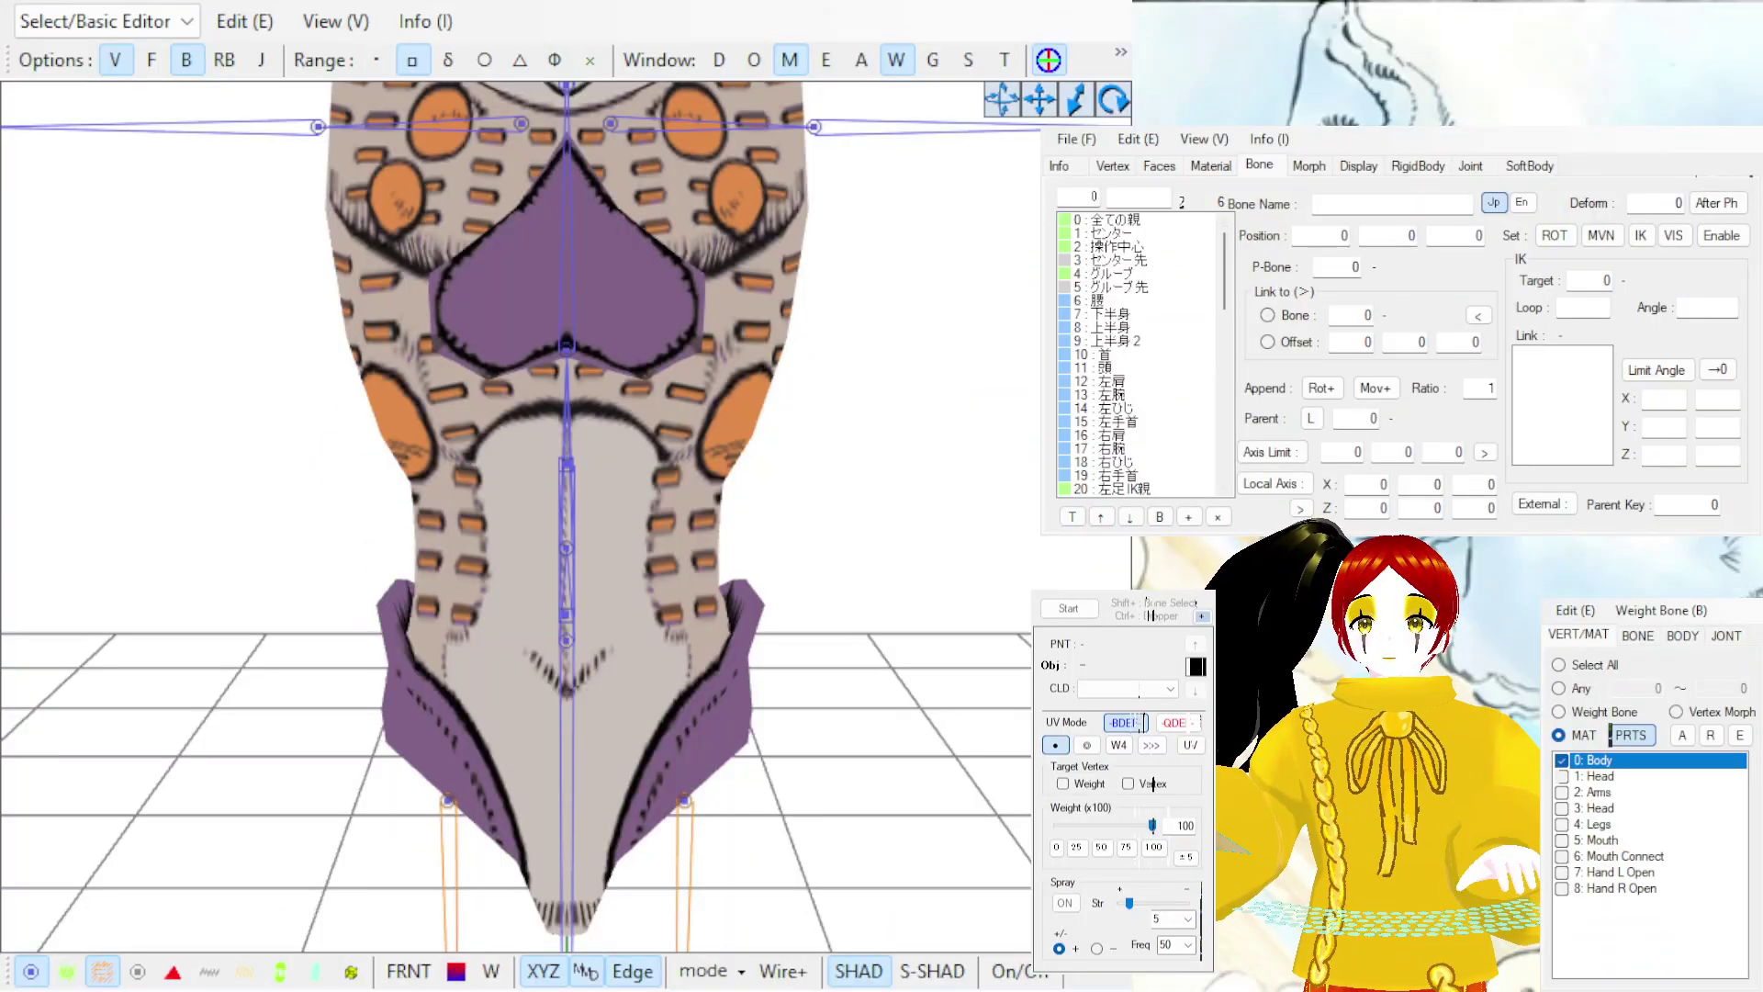
Paint the mid-torso vertices onto the 上半身 bone.
{"action": "left_click", "coordinate": [1126, 326]}
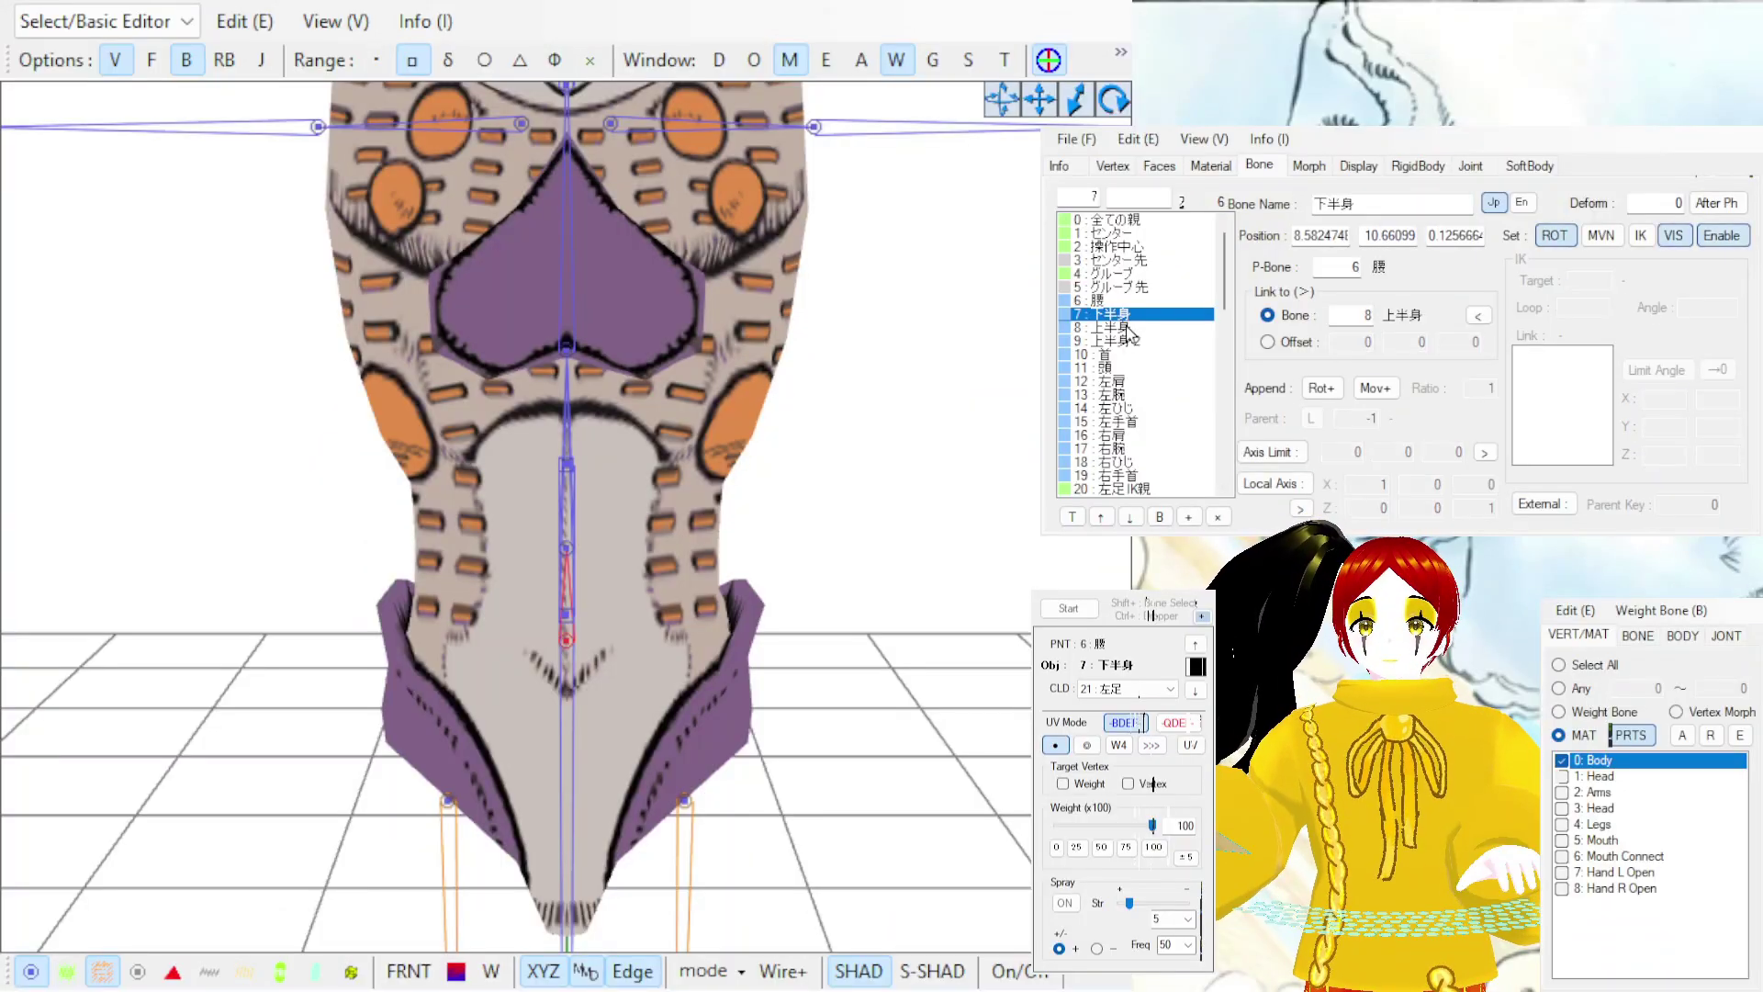
{"action": "left_click", "coordinate": [1089, 613]}
{"action": "mouse_move", "coordinate": [787, 445]}
{"action": "right_mouse_down"}
{"action": "mouse_move", "coordinate": [708, 441]}
{"action": "mouse_move", "coordinate": [806, 443]}
{"action": "right_mouse_up"}
{"action": "scroll", "coordinate": [806, 444], "scroll_direction": "up", "scroll_amount": 1}
{"action": "mouse_move", "coordinate": [609, 500]}
{"action": "left_mouse_down"}
{"action": "mouse_move", "coordinate": [388, 464]}
{"action": "mouse_move", "coordinate": [377, 385]}
{"action": "left_mouse_up"}
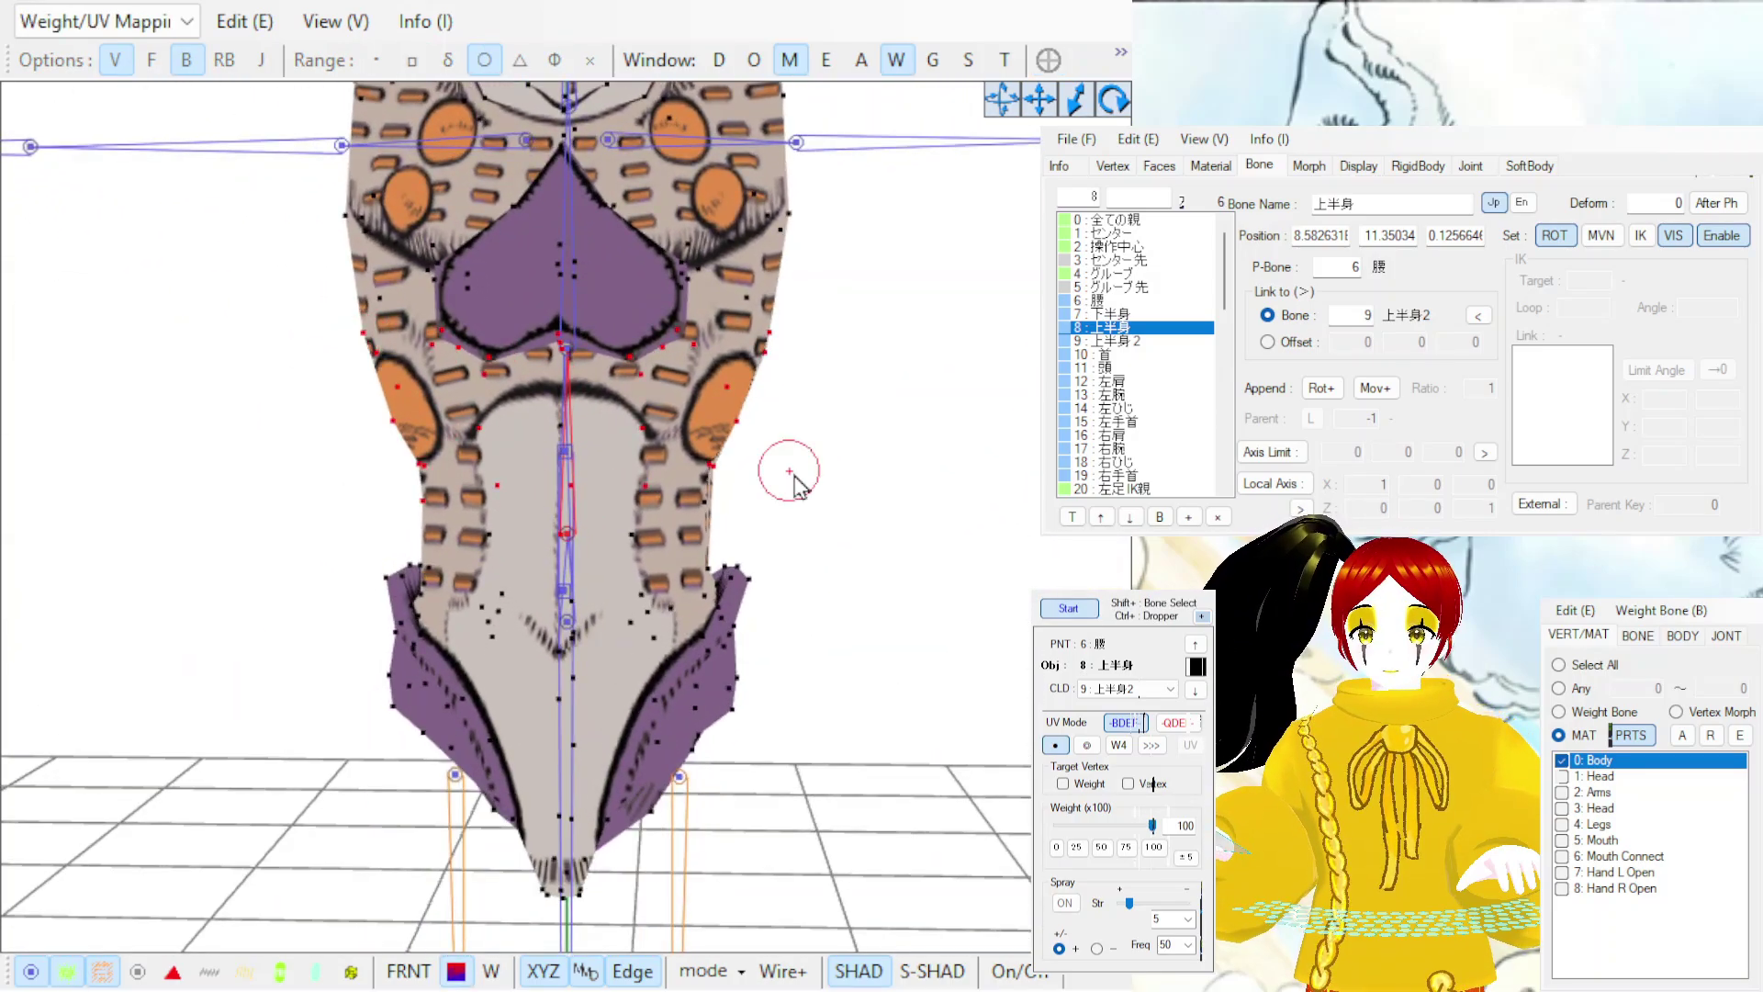
{"action": "mouse_move", "coordinate": [382, 504]}
{"action": "right_mouse_down"}
{"action": "mouse_move", "coordinate": [258, 513]}
{"action": "mouse_move", "coordinate": [394, 499]}
{"action": "right_mouse_up"}
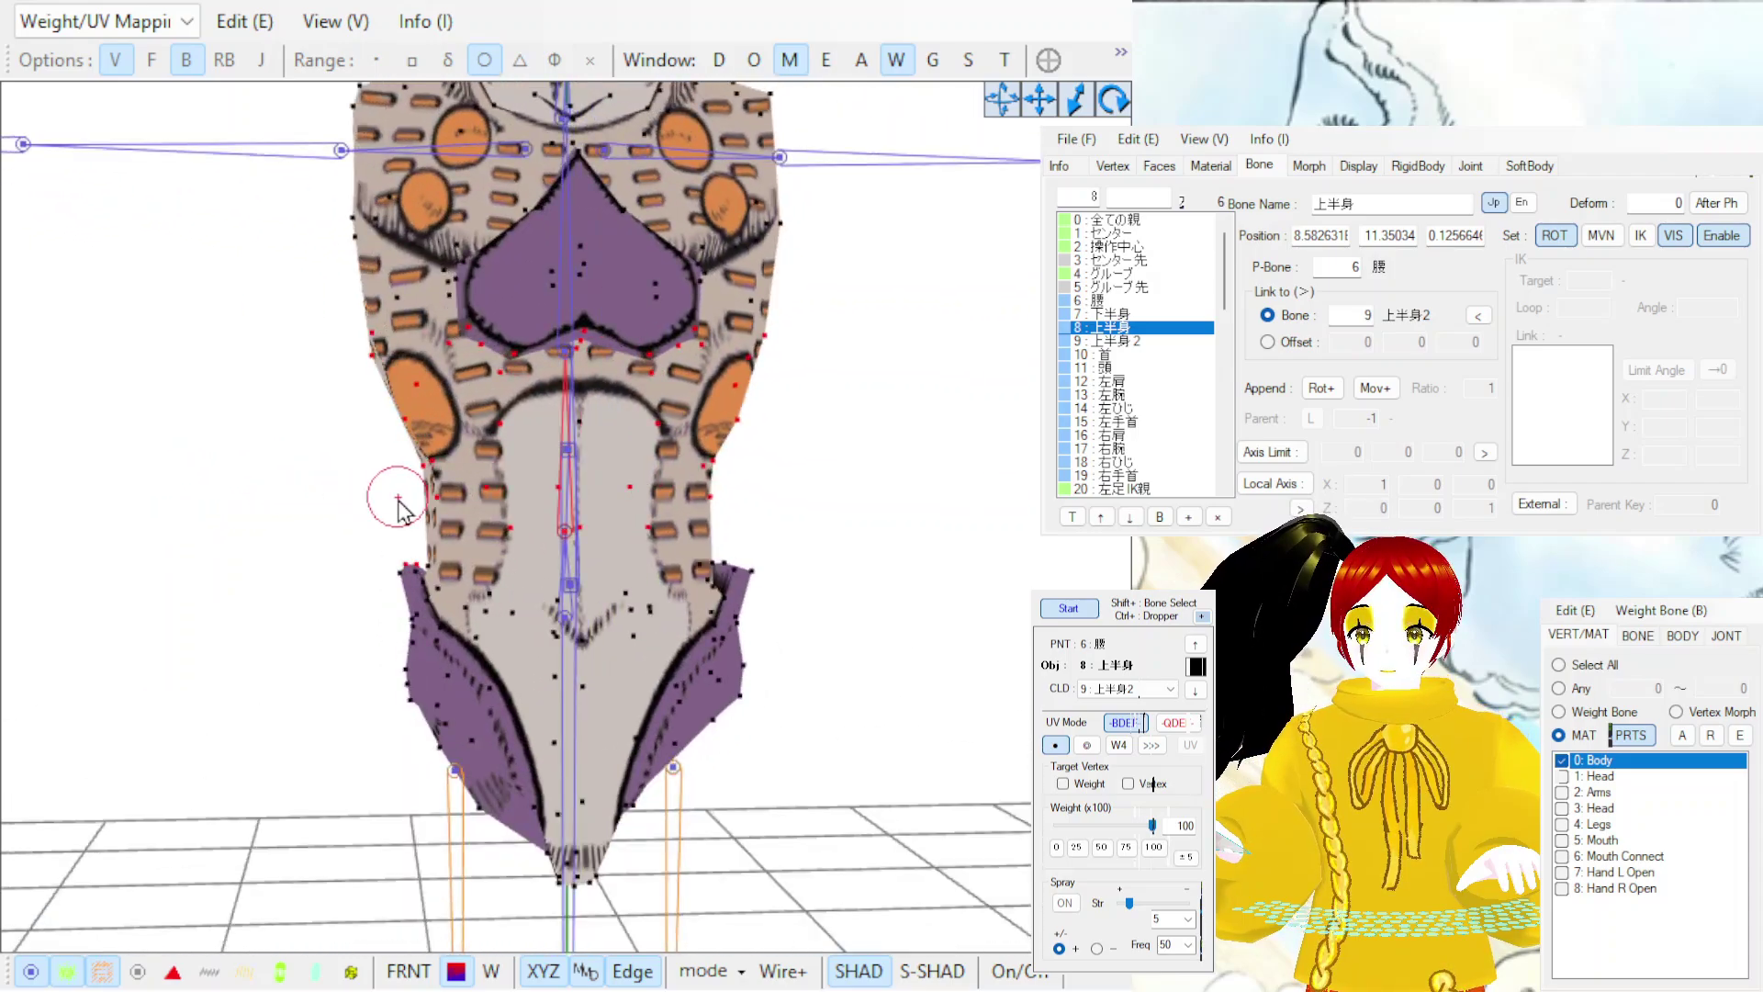
Paint the upper chest and neck vertices onto the 上半身2 bone.
{"action": "left_click", "coordinate": [1068, 610]}
{"action": "left_click", "coordinate": [1068, 608]}
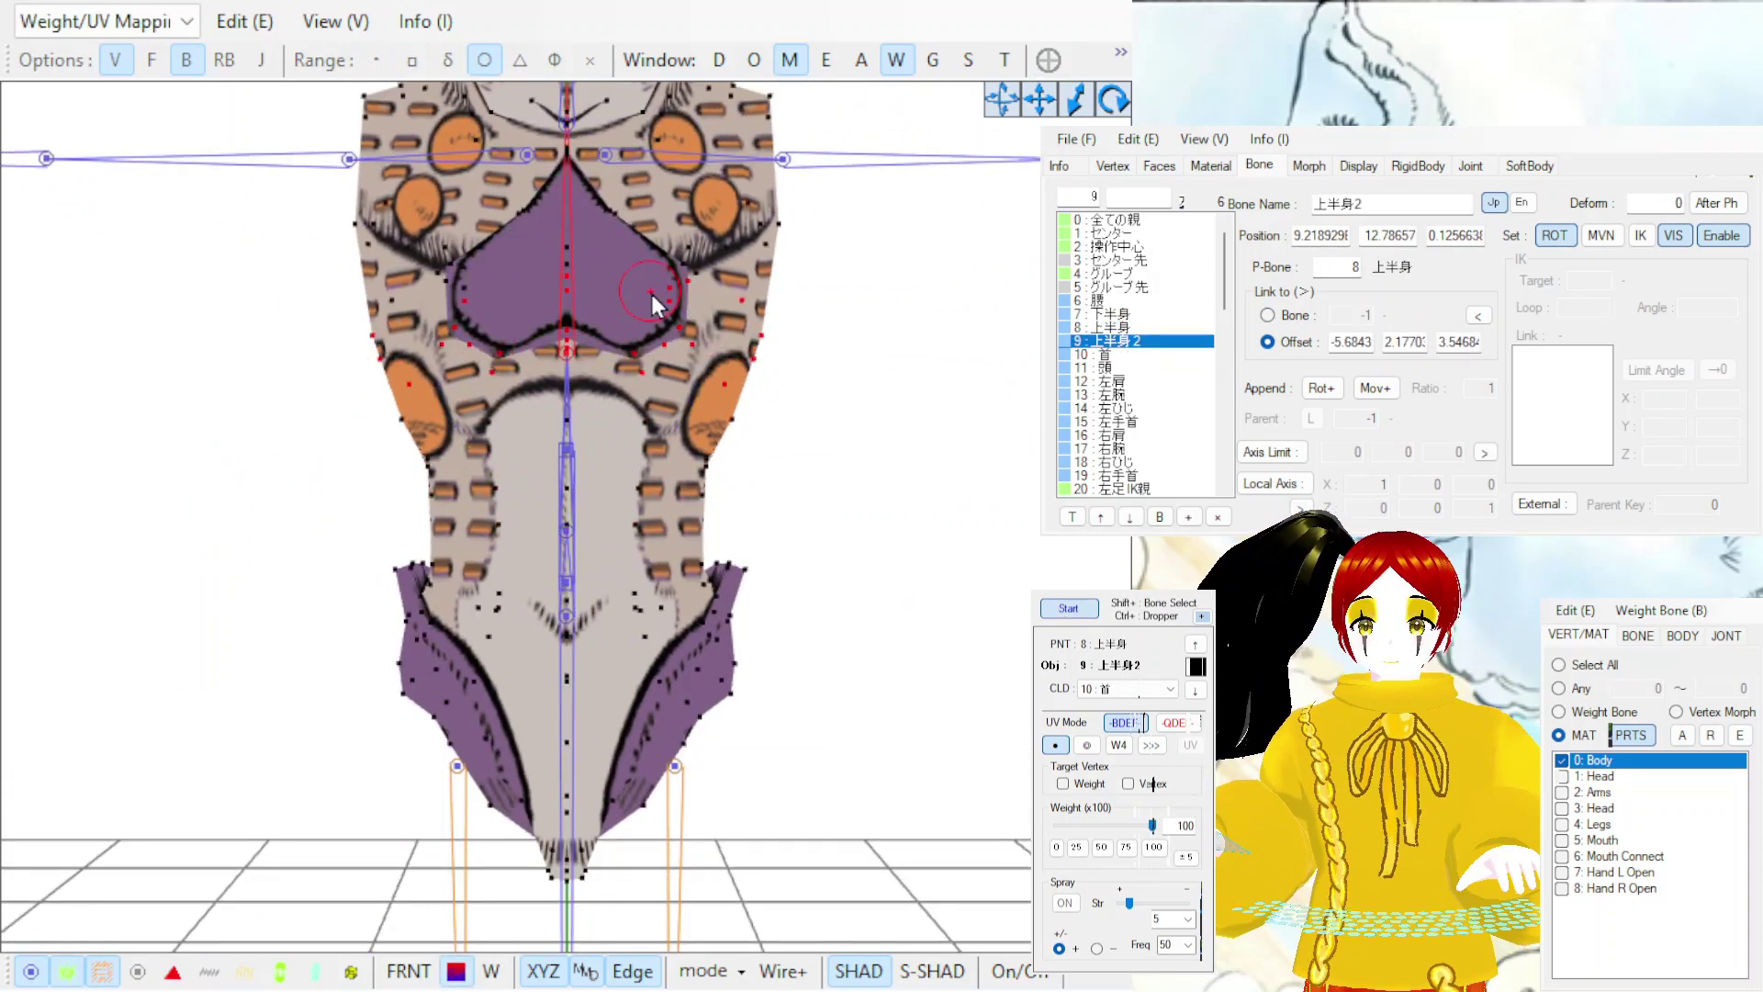
{"action": "left_click_drag", "start_coordinate": [1078, 92], "coordinate": [1080, 128]}
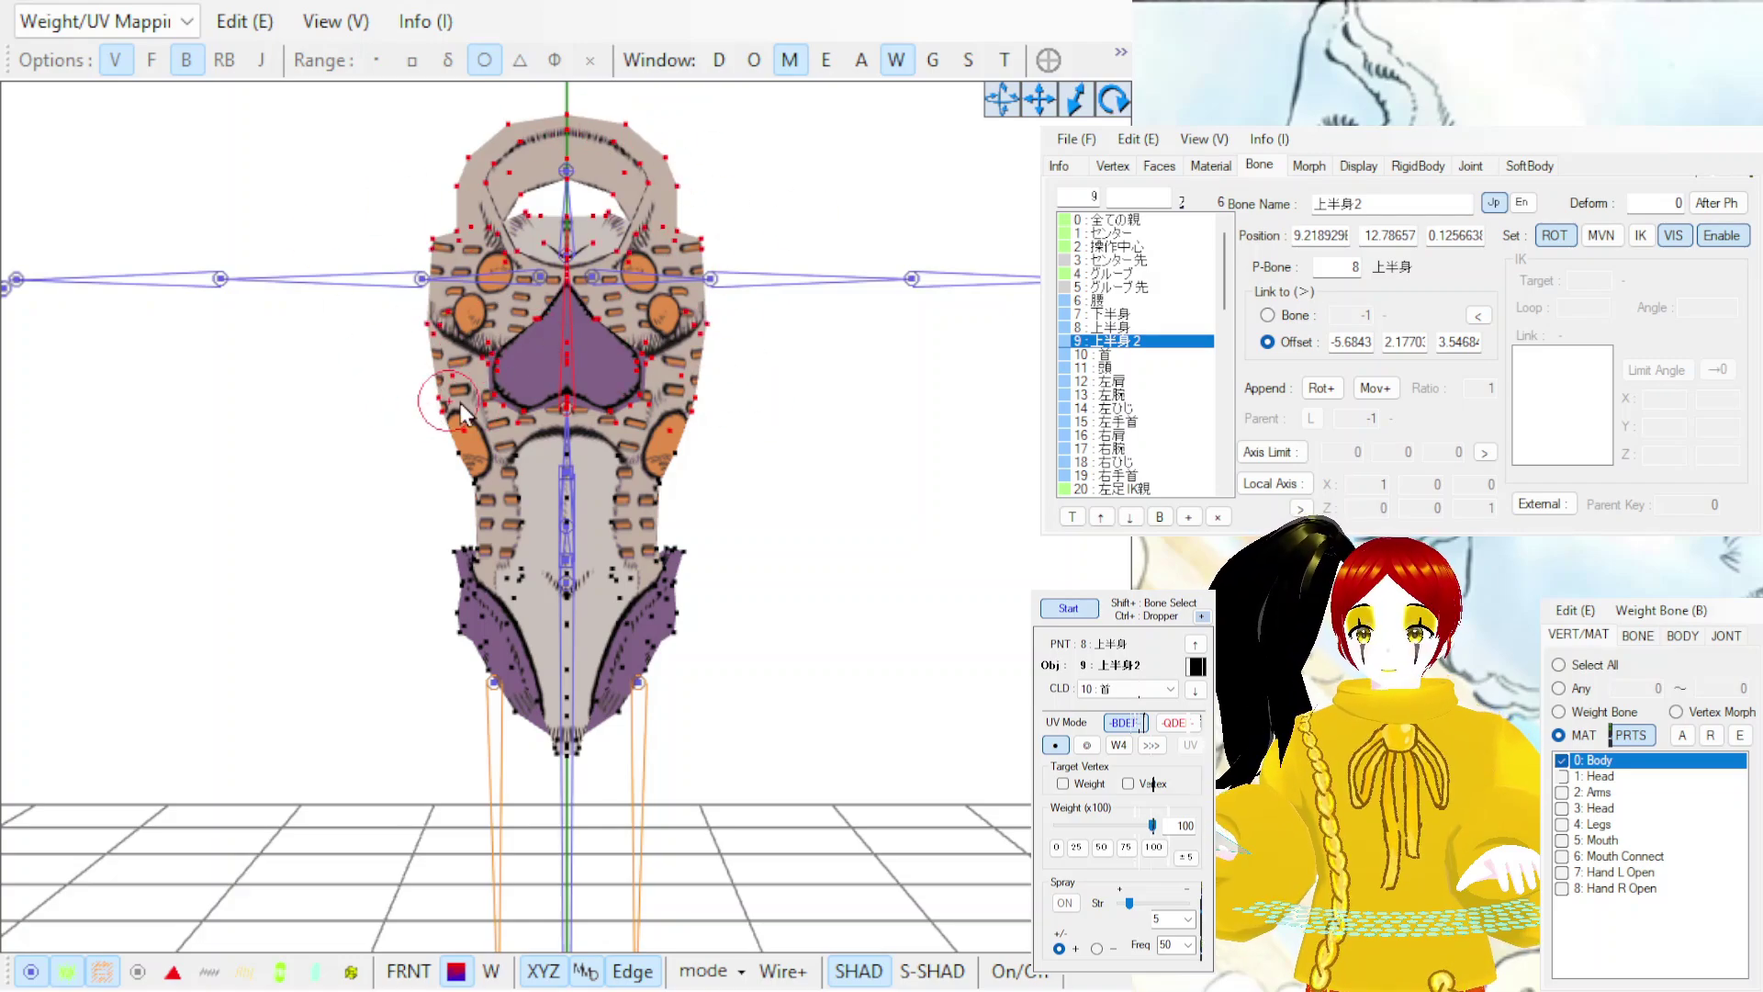
Paint the back-of-head 3: Head mesh vertices fully to the neck bone 首.
{"action": "key", "text": "Escape"}
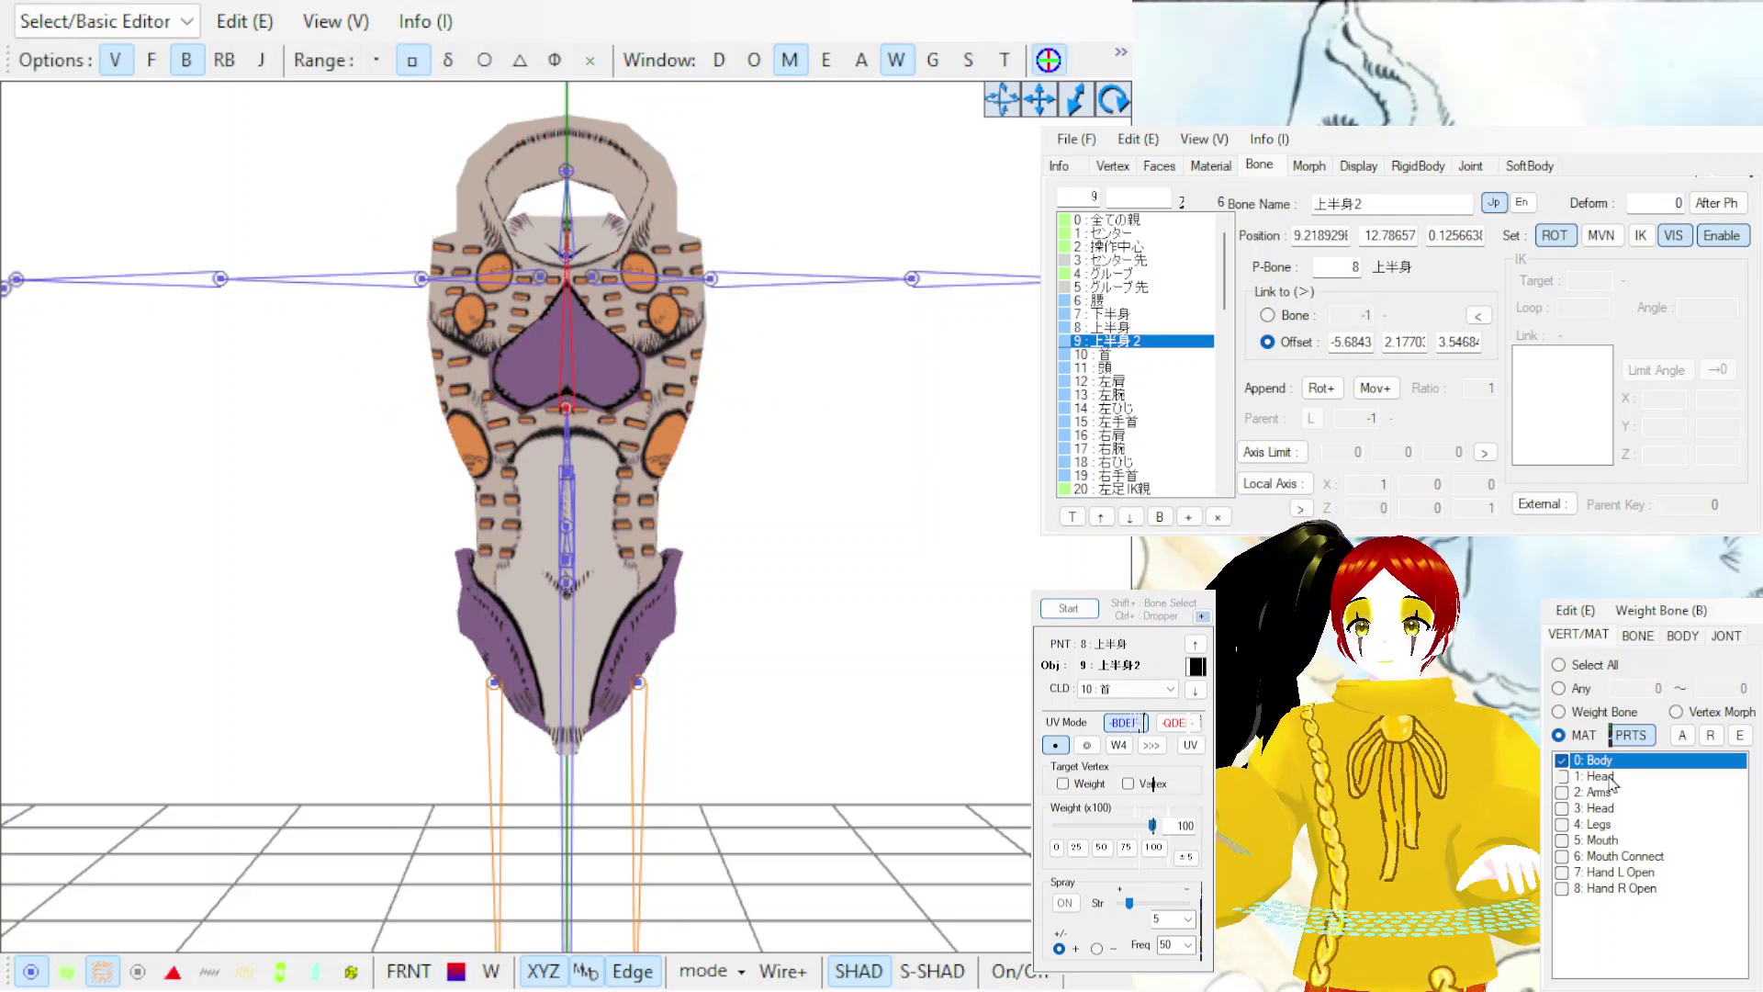
{"action": "left_click", "coordinate": [1609, 780]}
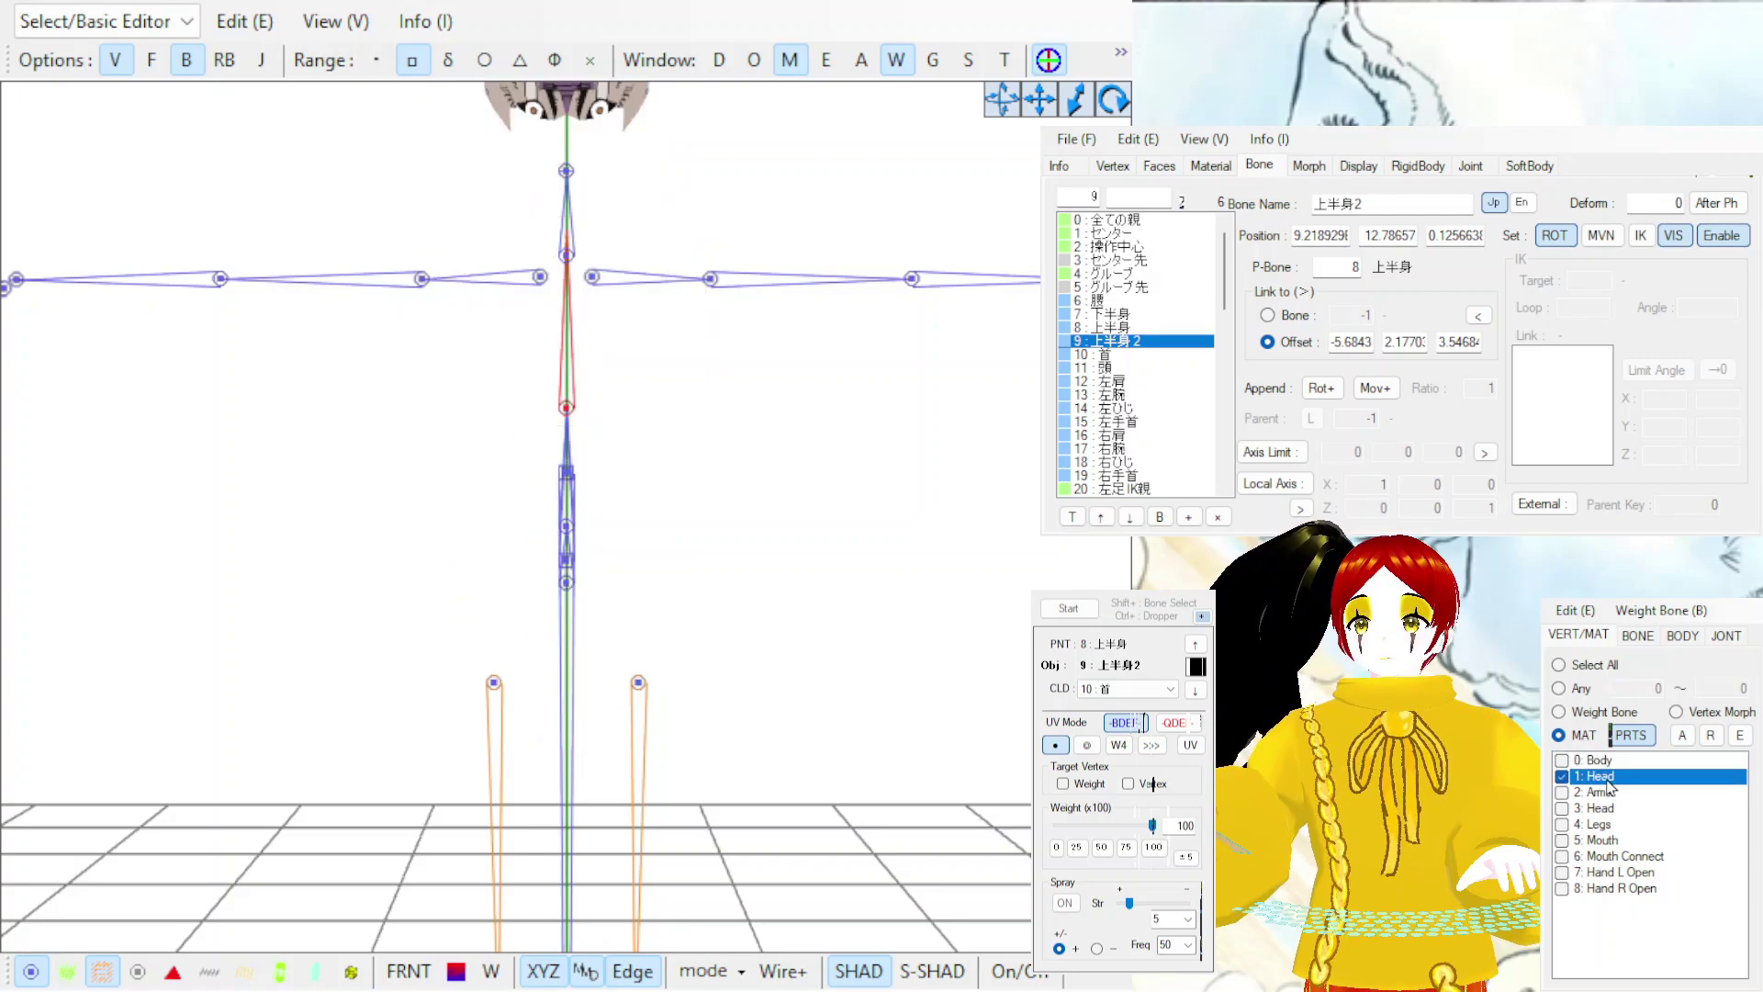
{"action": "left_click", "coordinate": [1602, 808]}
{"action": "left_click", "coordinate": [570, 257]}
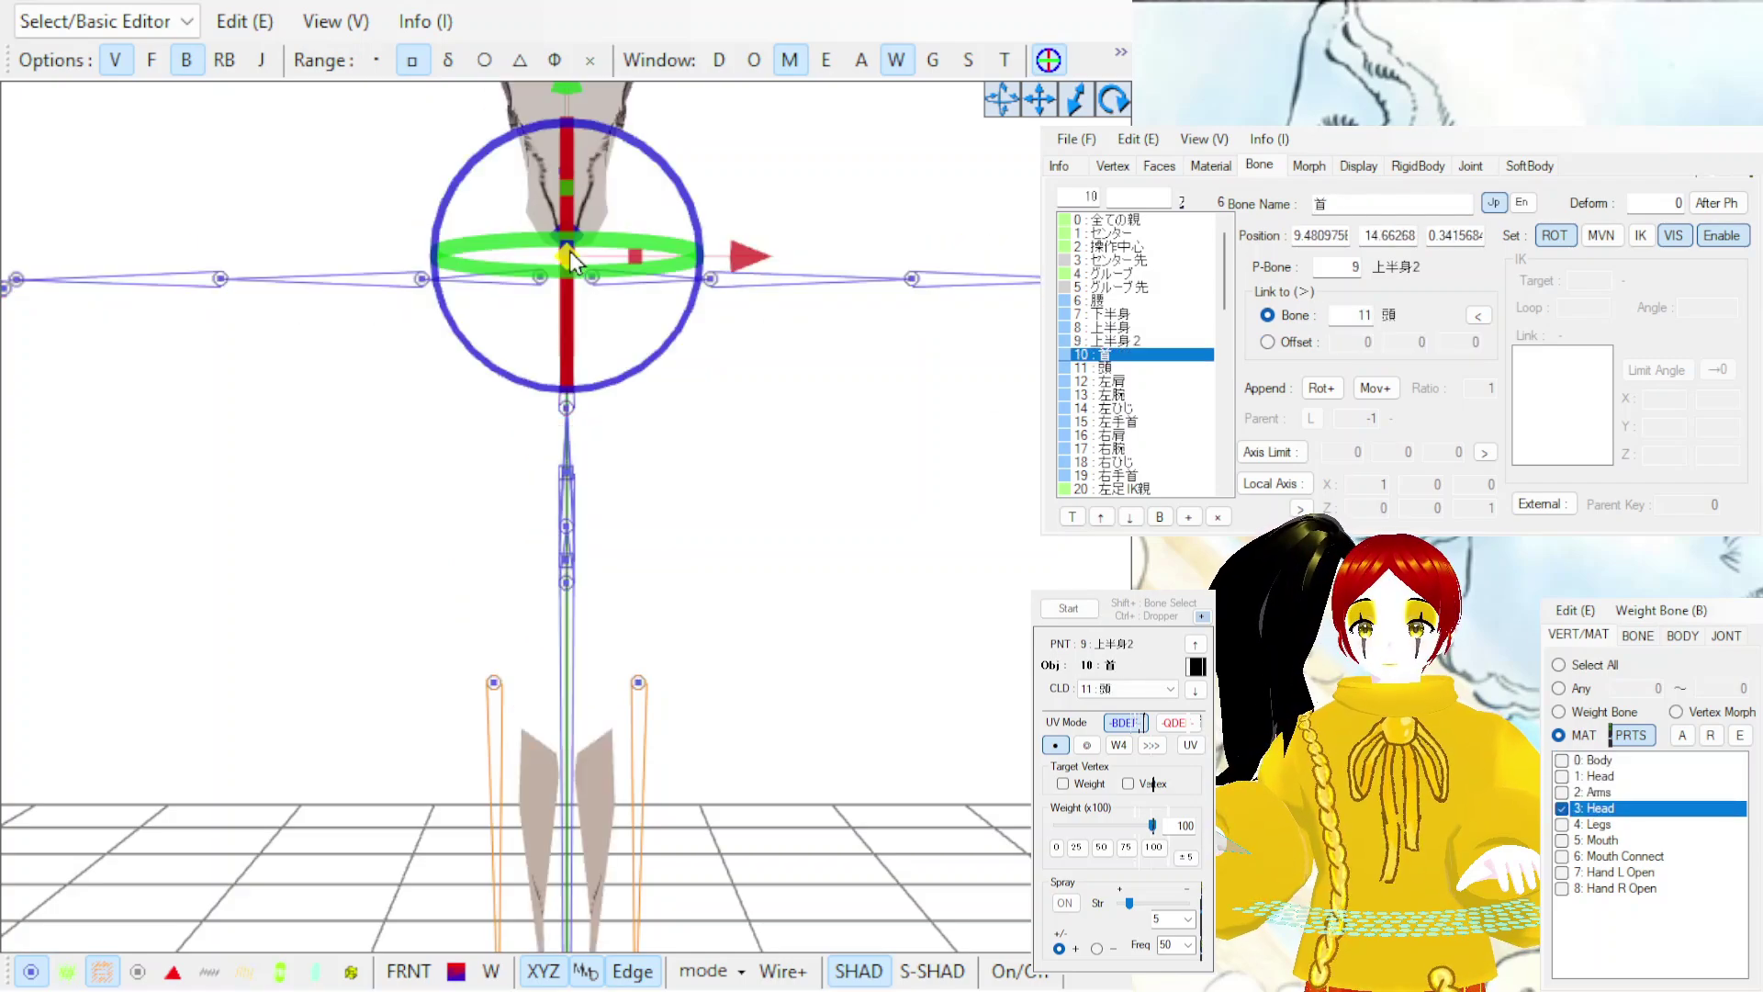
{"action": "left_click", "coordinate": [1068, 608]}
{"action": "left_click_drag", "start_coordinate": [1006, 101], "coordinate": [1029, 103]}
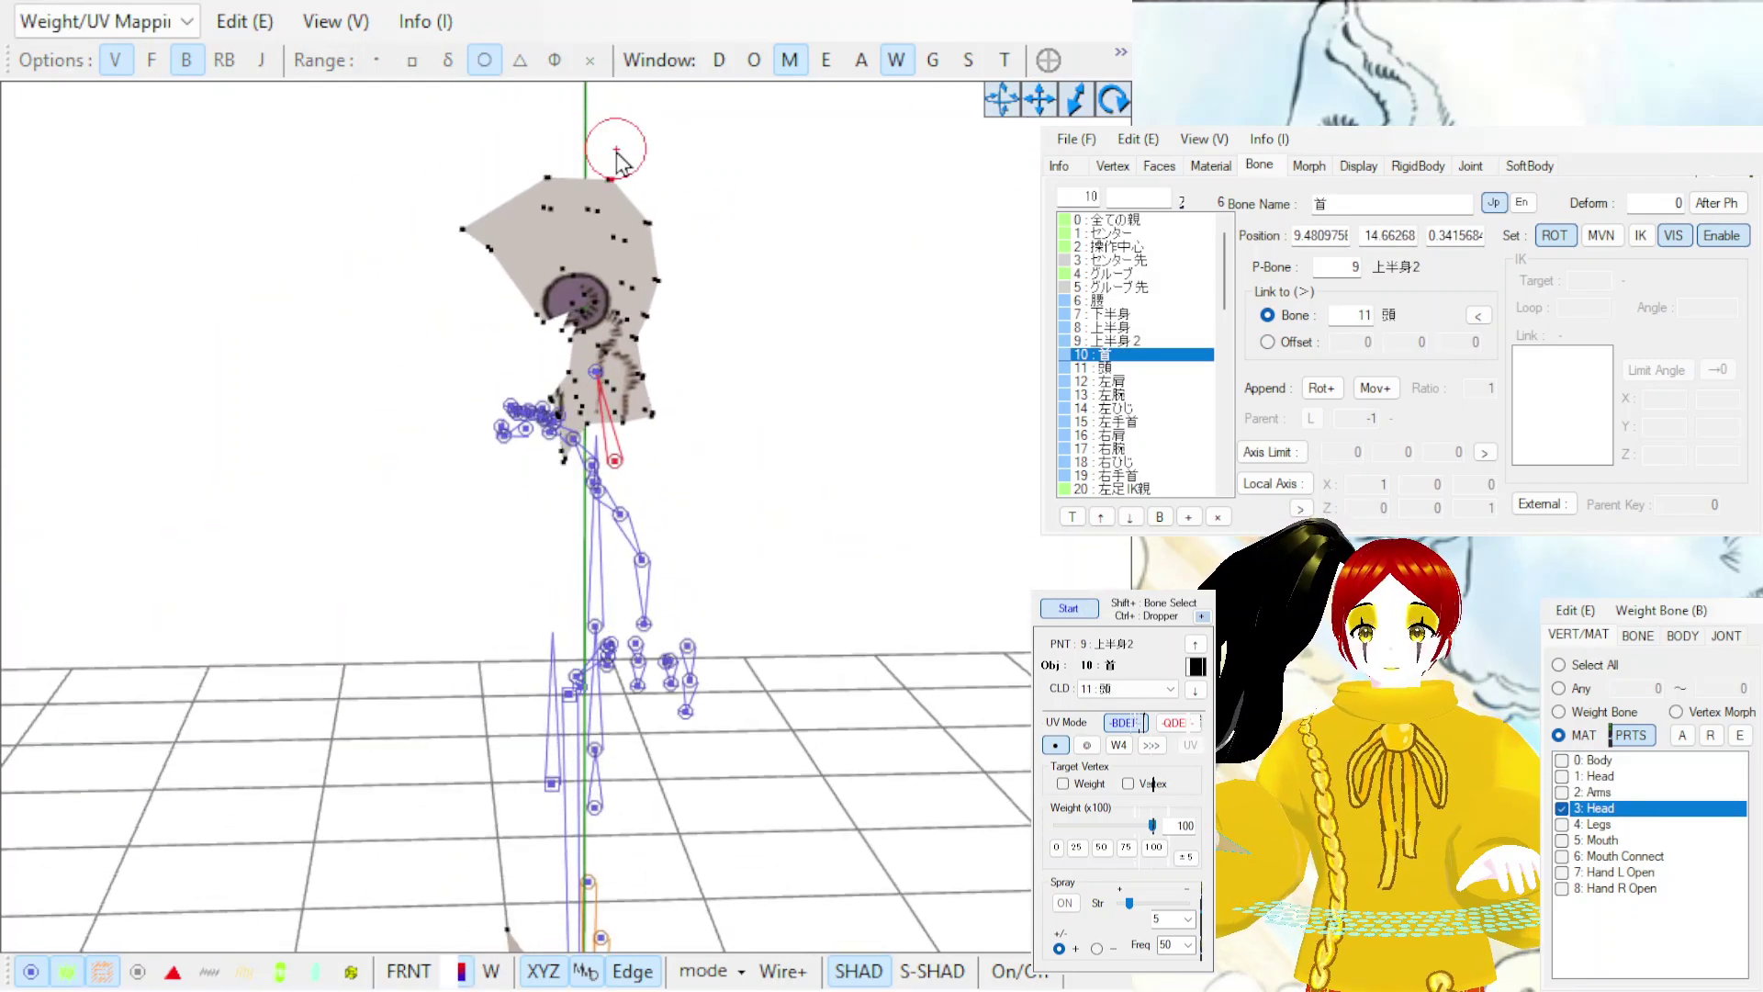
{"action": "mouse_move", "coordinate": [459, 326]}
{"action": "left_mouse_down"}
{"action": "mouse_move", "coordinate": [805, 314]}
{"action": "mouse_move", "coordinate": [614, 408]}
{"action": "mouse_move", "coordinate": [675, 362]}
{"action": "mouse_move", "coordinate": [502, 384]}
{"action": "mouse_move", "coordinate": [645, 362]}
{"action": "mouse_move", "coordinate": [677, 432]}
{"action": "left_mouse_up"}
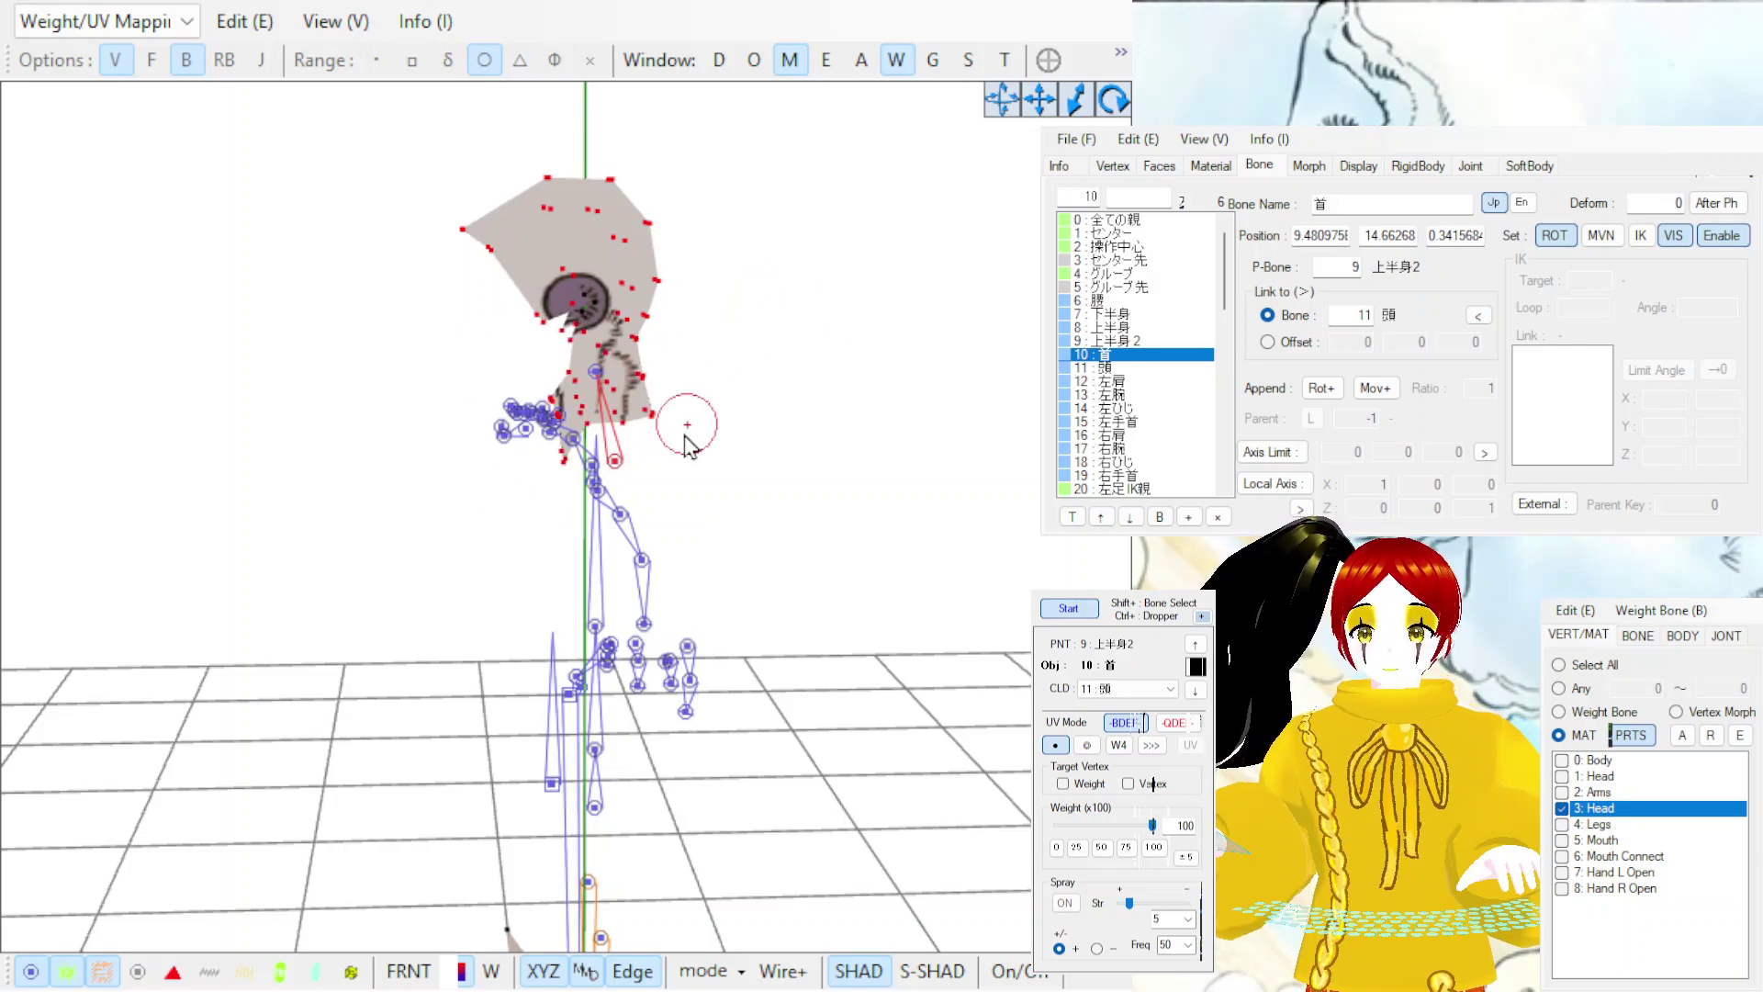
{"action": "left_click", "coordinate": [1070, 609]}
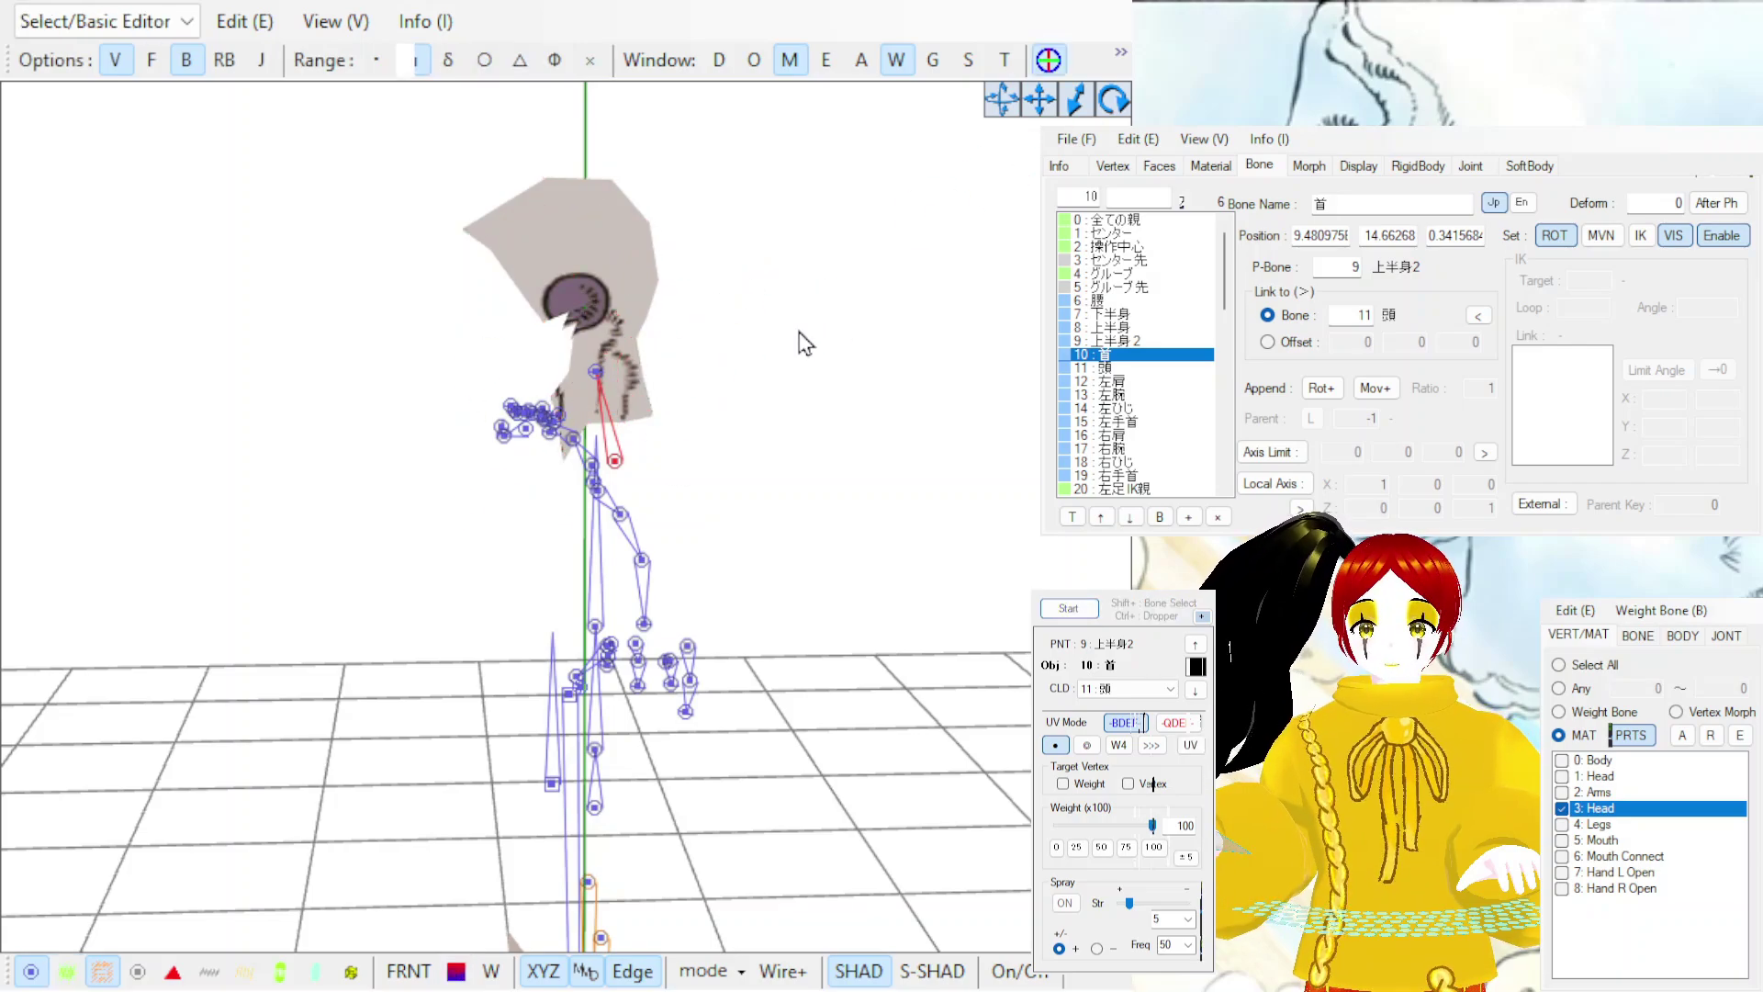
Paint the spiky 1: Head mesh vertices to the neck bone 首.
{"action": "left_click", "coordinate": [1600, 777]}
{"action": "left_click", "coordinate": [1068, 608]}
{"action": "mouse_move", "coordinate": [420, 365]}
{"action": "left_mouse_down"}
{"action": "mouse_move", "coordinate": [554, 332]}
{"action": "mouse_move", "coordinate": [728, 191]}
{"action": "mouse_move", "coordinate": [499, 158]}
{"action": "mouse_move", "coordinate": [664, 122]}
{"action": "mouse_move", "coordinate": [719, 184]}
{"action": "mouse_move", "coordinate": [435, 237]}
{"action": "mouse_move", "coordinate": [602, 276]}
{"action": "left_mouse_up"}
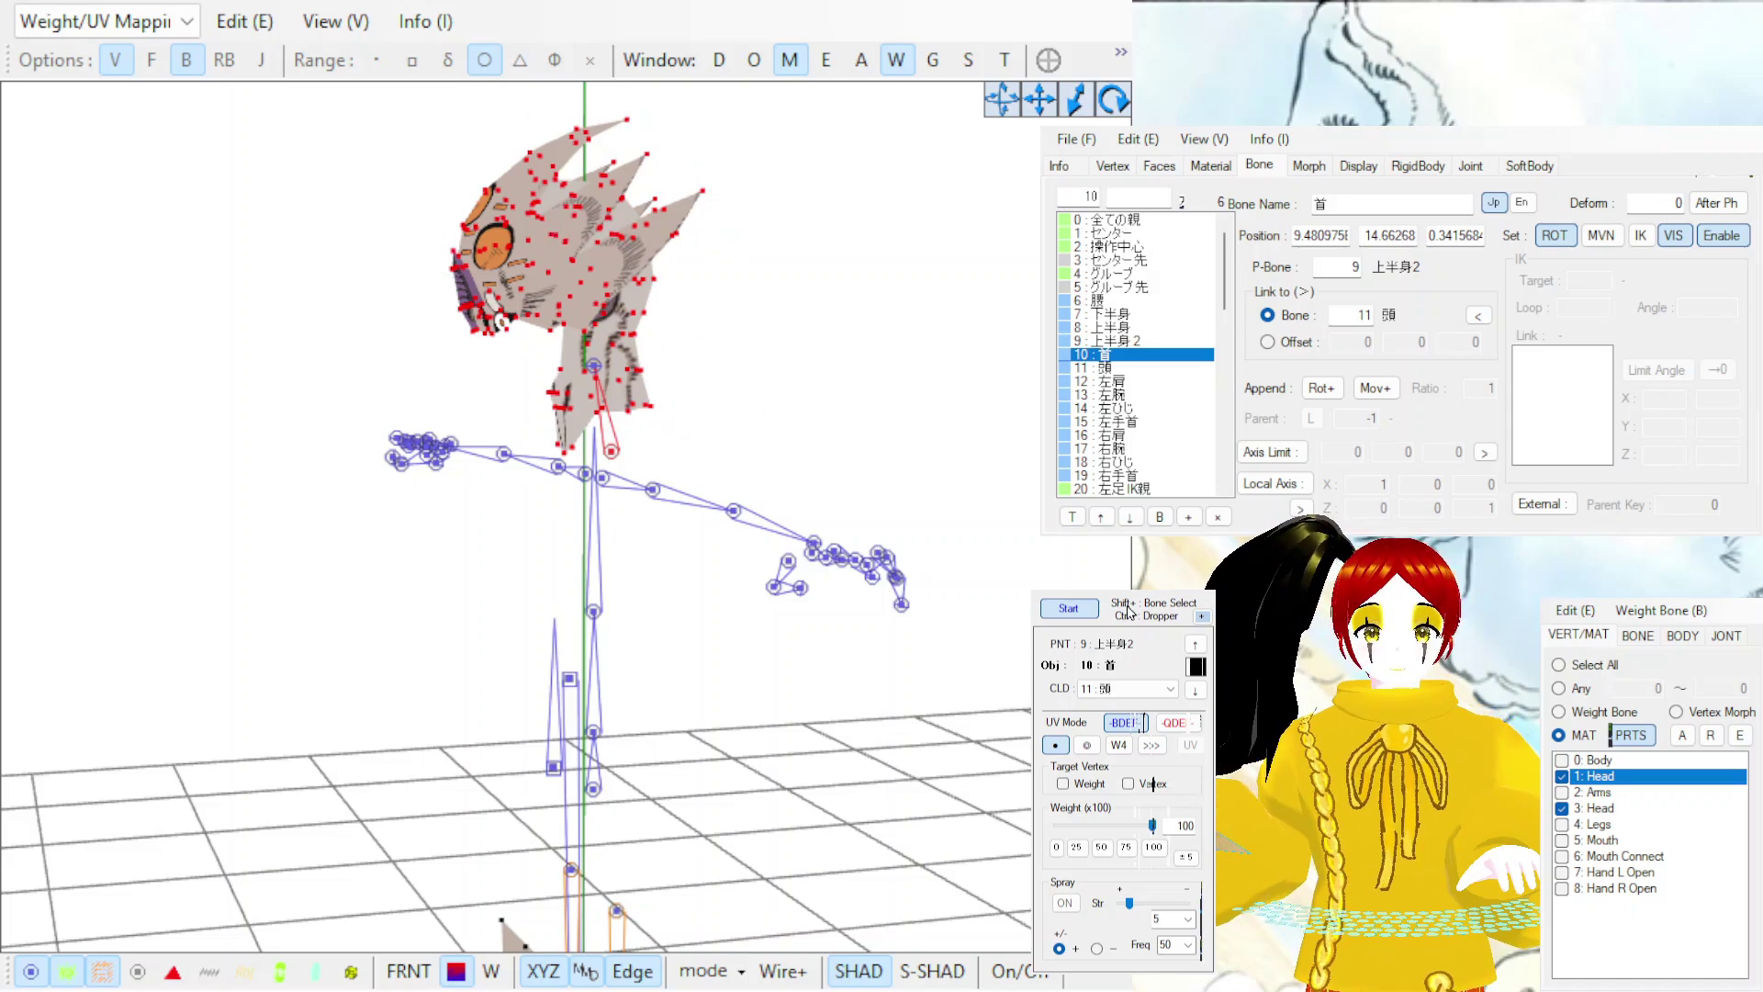
{"action": "left_click", "coordinate": [1068, 608]}
{"action": "right_click_drag", "start_coordinate": [827, 496], "coordinate": [776, 344]}
Weight the head and the 5: Mouth and 6: Mouth Connect meshes to the head bone 頭.
{"action": "left_click", "coordinate": [592, 365]}
{"action": "left_click", "coordinate": [1069, 609]}
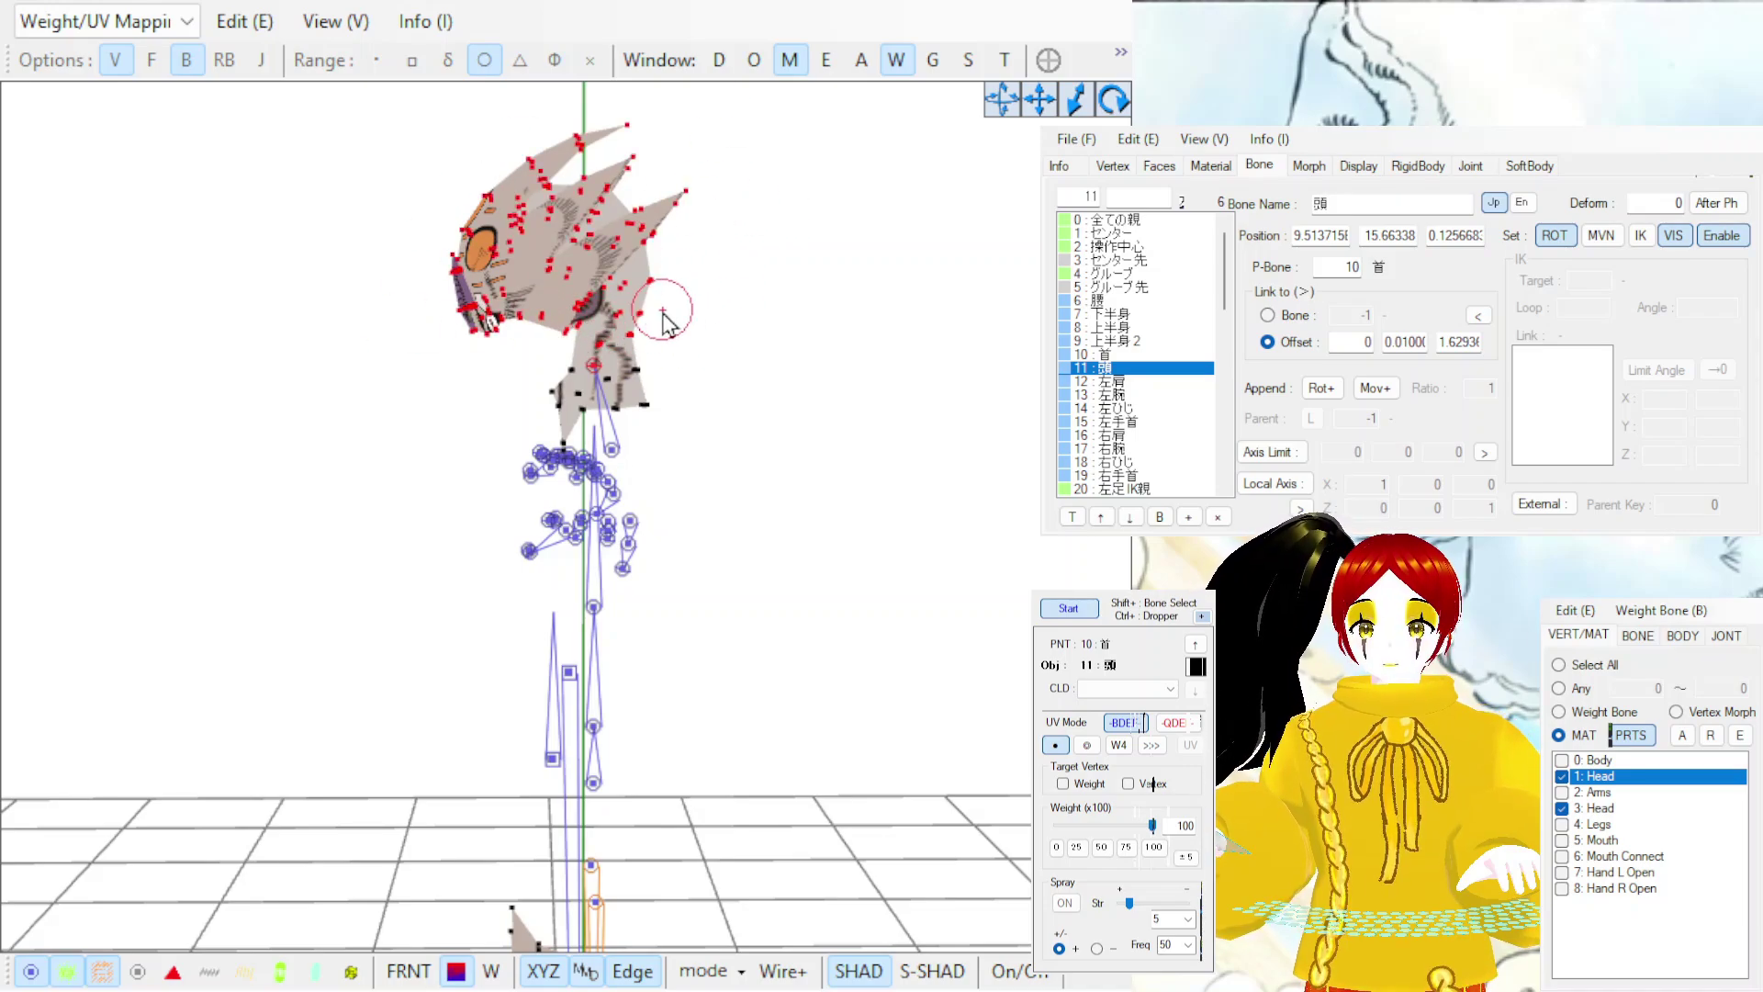
{"action": "left_click", "coordinate": [1071, 605]}
{"action": "left_click", "coordinate": [1603, 839]}
{"action": "left_click", "coordinate": [1621, 856]}
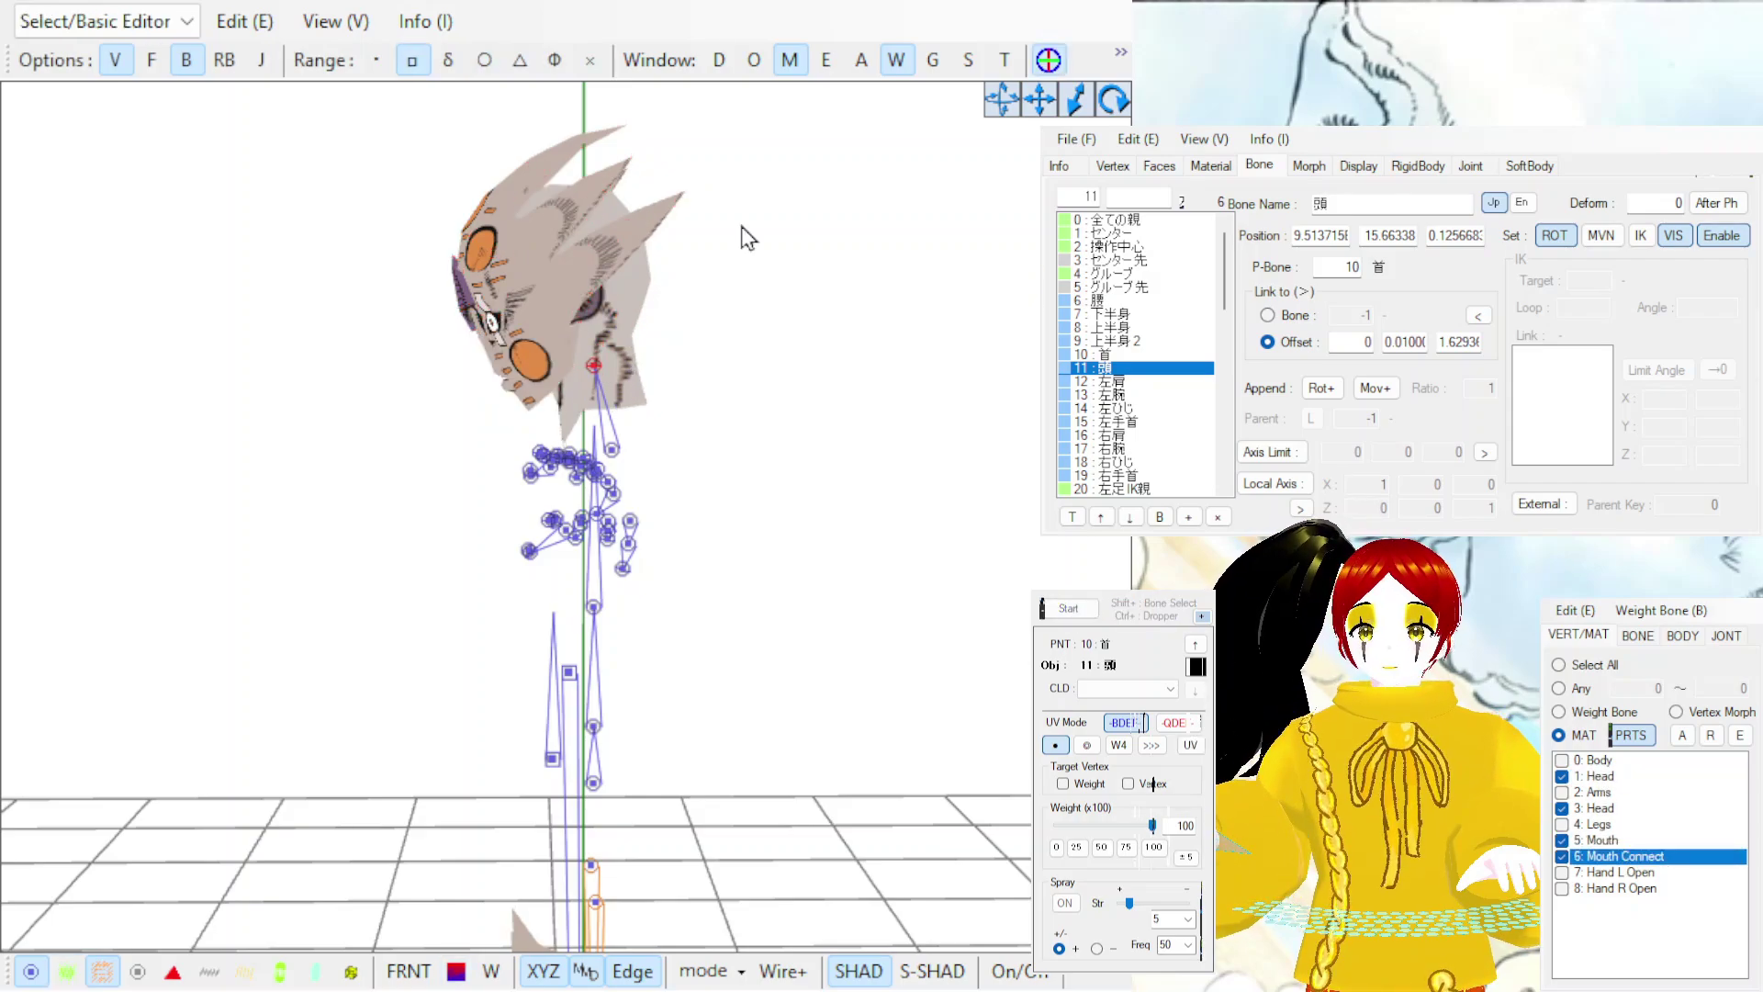
{"action": "left_click", "coordinate": [1626, 776]}
{"action": "left_click", "coordinate": [1625, 776]}
{"action": "left_click", "coordinate": [1626, 808]}
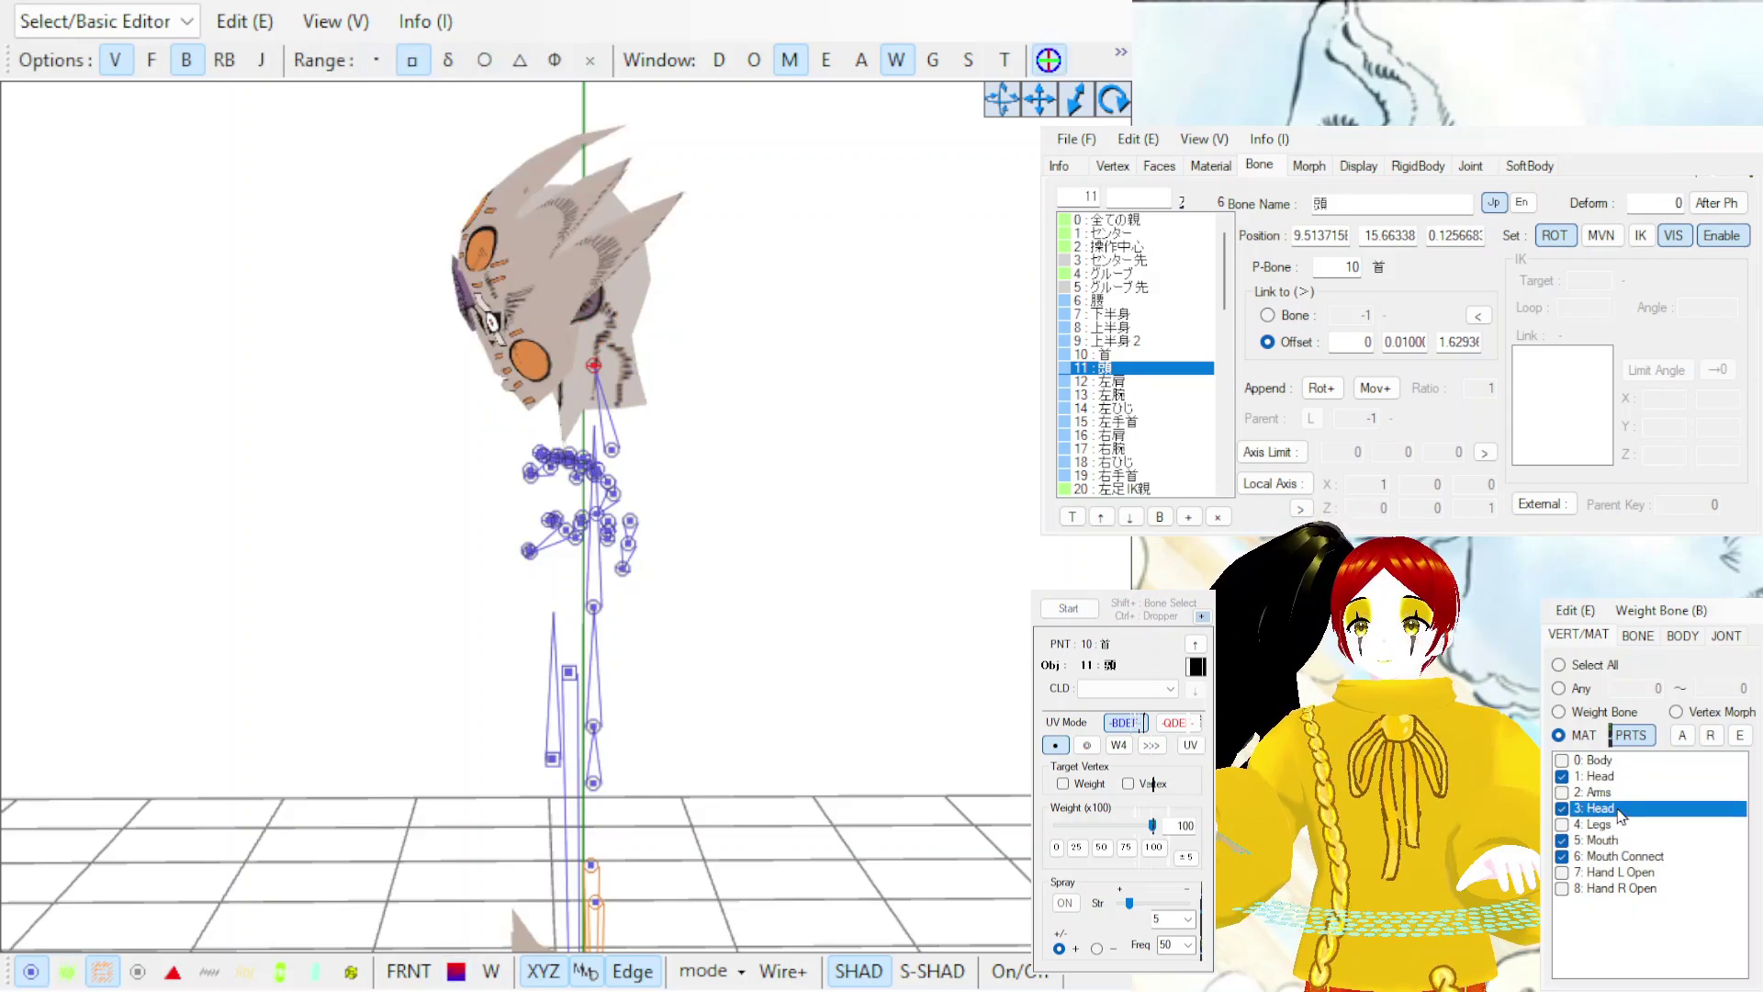
{"action": "left_click", "coordinate": [1069, 608]}
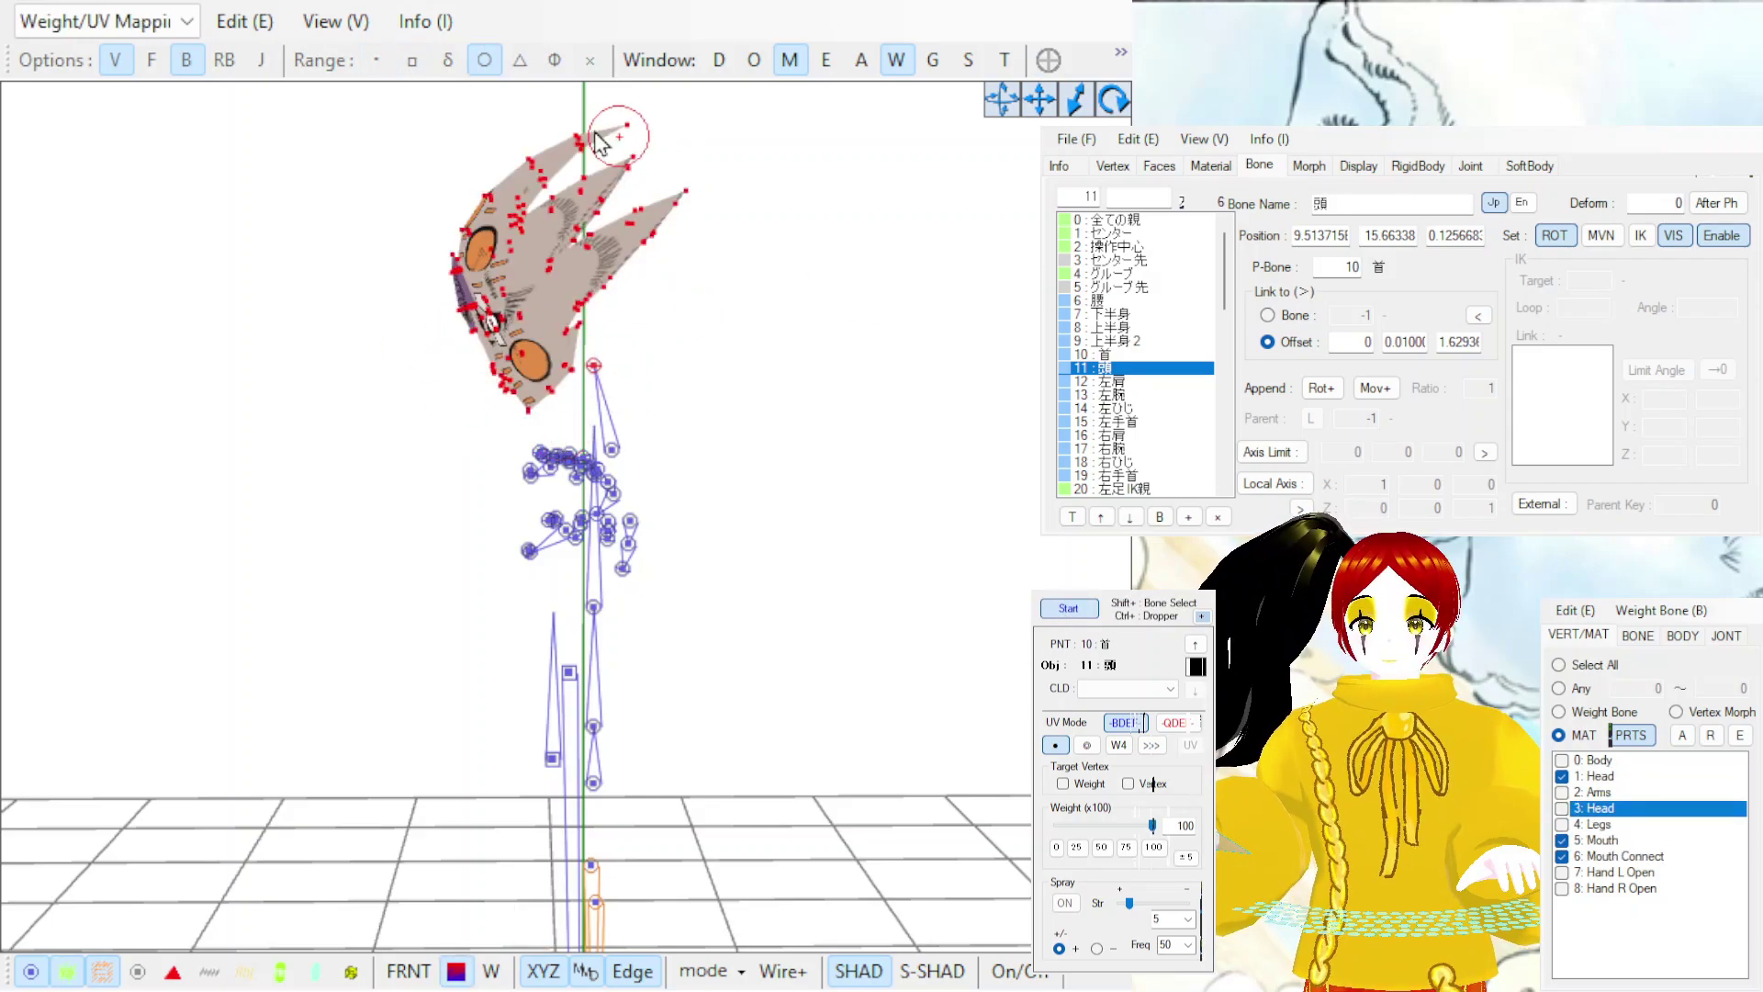
{"action": "left_click", "coordinate": [1066, 610]}
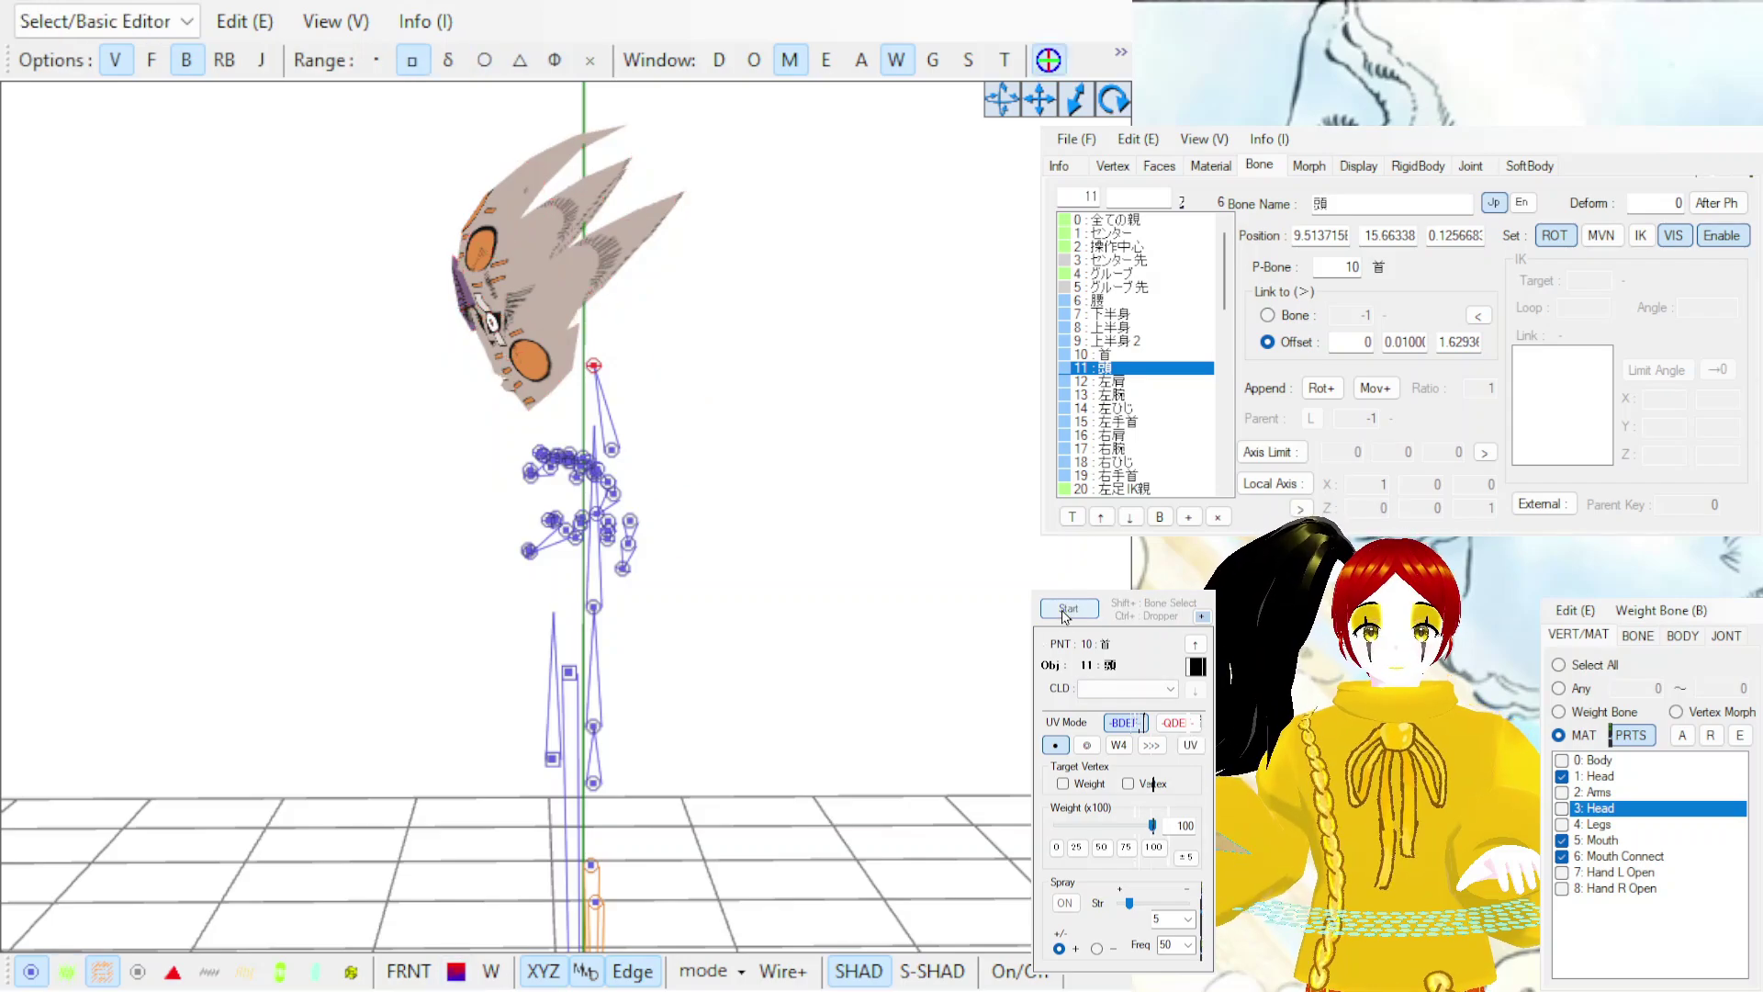
Repaint the 3: Head mesh vertices to the neck bone 首.
{"action": "left_click", "coordinate": [1628, 810]}
{"action": "left_click", "coordinate": [1068, 608]}
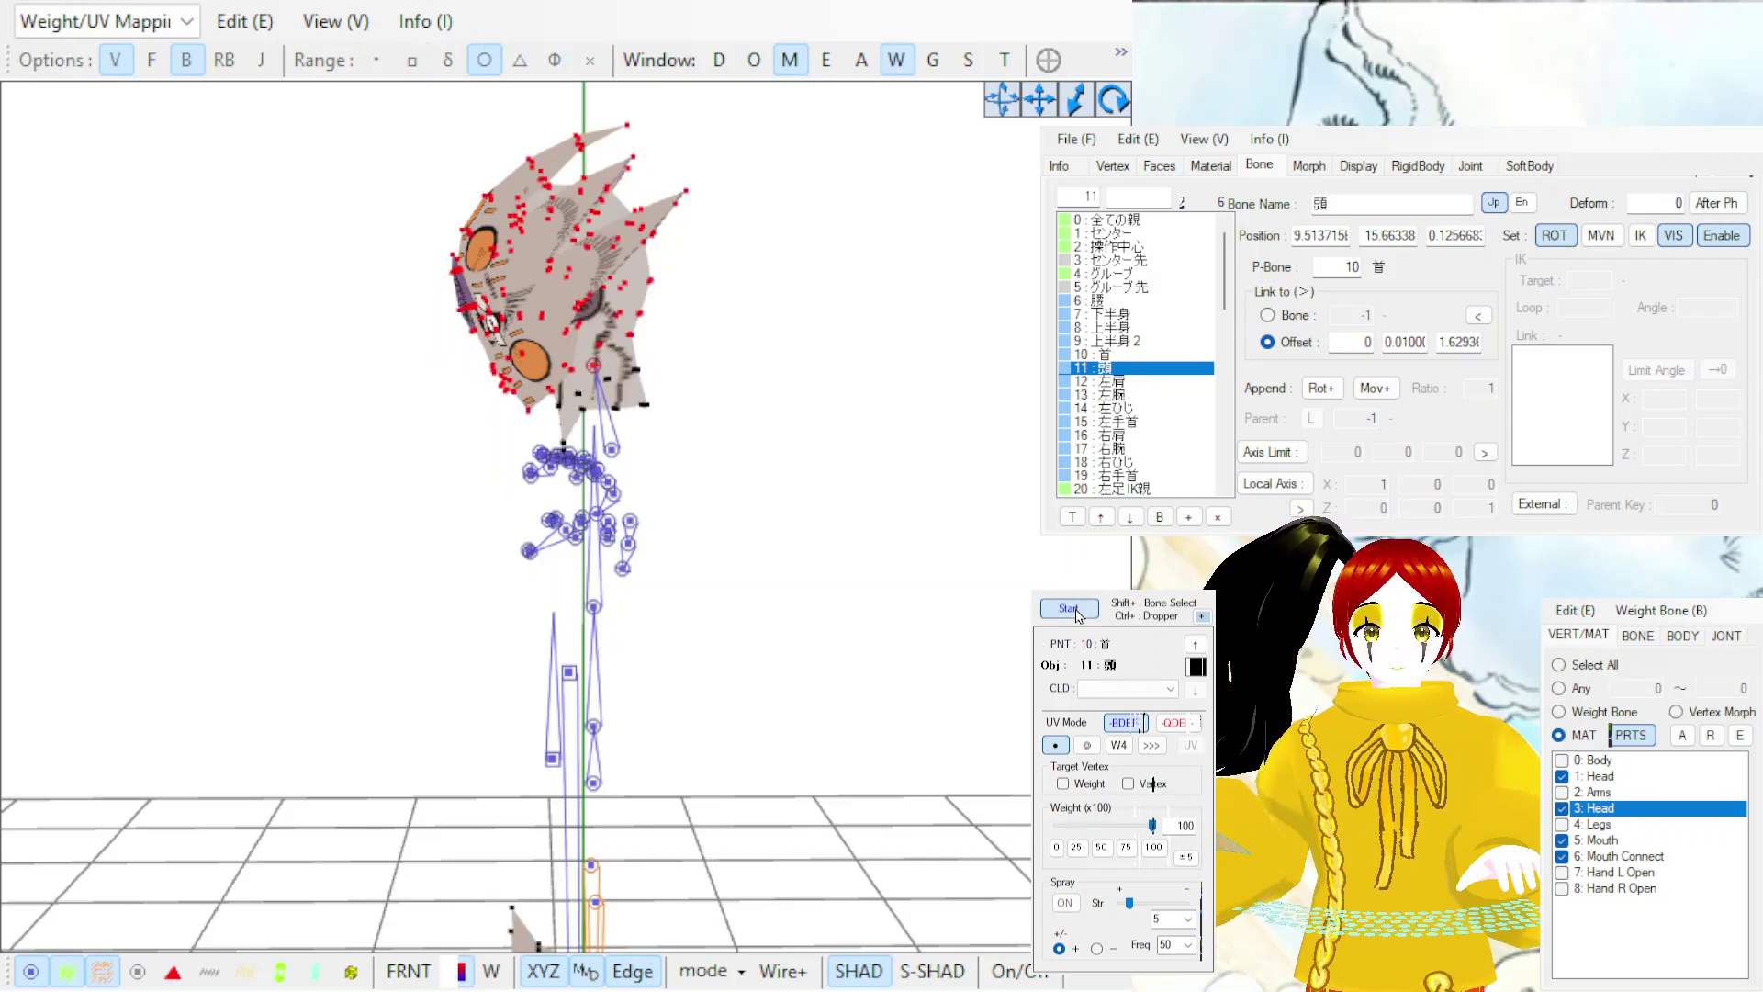
{"action": "left_click", "coordinate": [1078, 613]}
{"action": "left_click", "coordinate": [628, 473]}
{"action": "left_click", "coordinate": [1068, 608]}
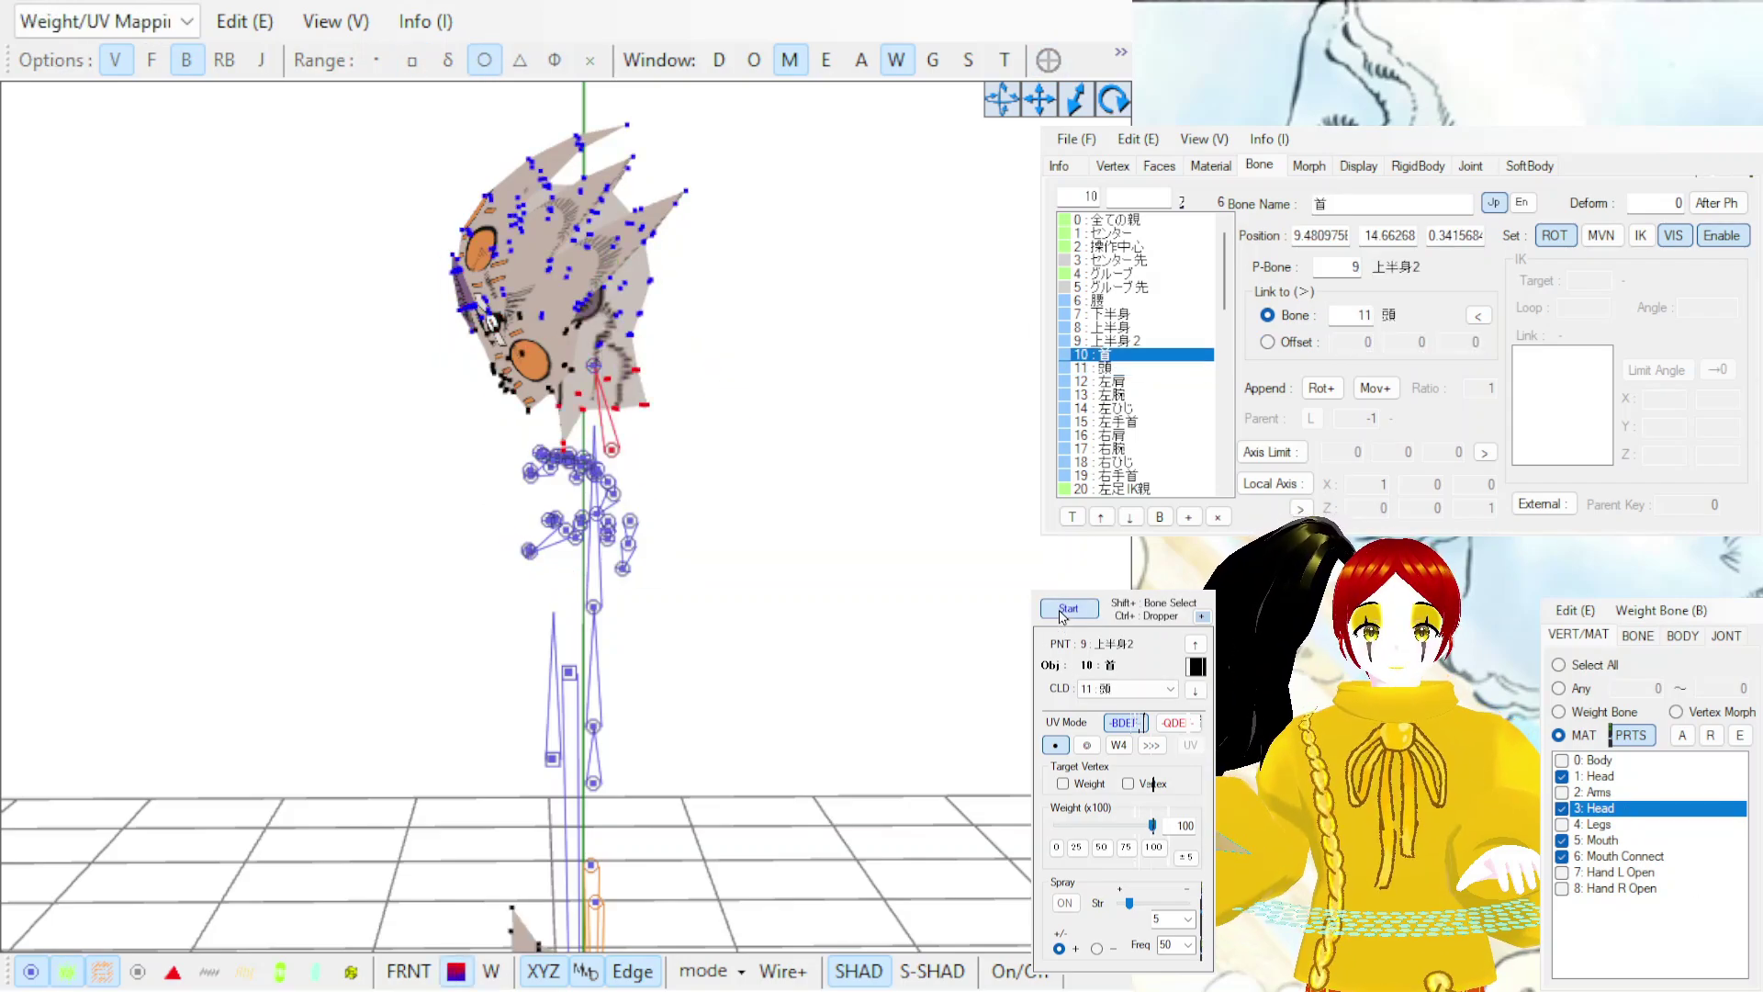
{"action": "left_click", "coordinate": [1068, 608]}
{"action": "right_click_drag", "start_coordinate": [698, 537], "coordinate": [444, 441]}
Paint the 0: Body torso mesh vertices to the 上半身2 bone.
{"action": "left_click", "coordinate": [1605, 763]}
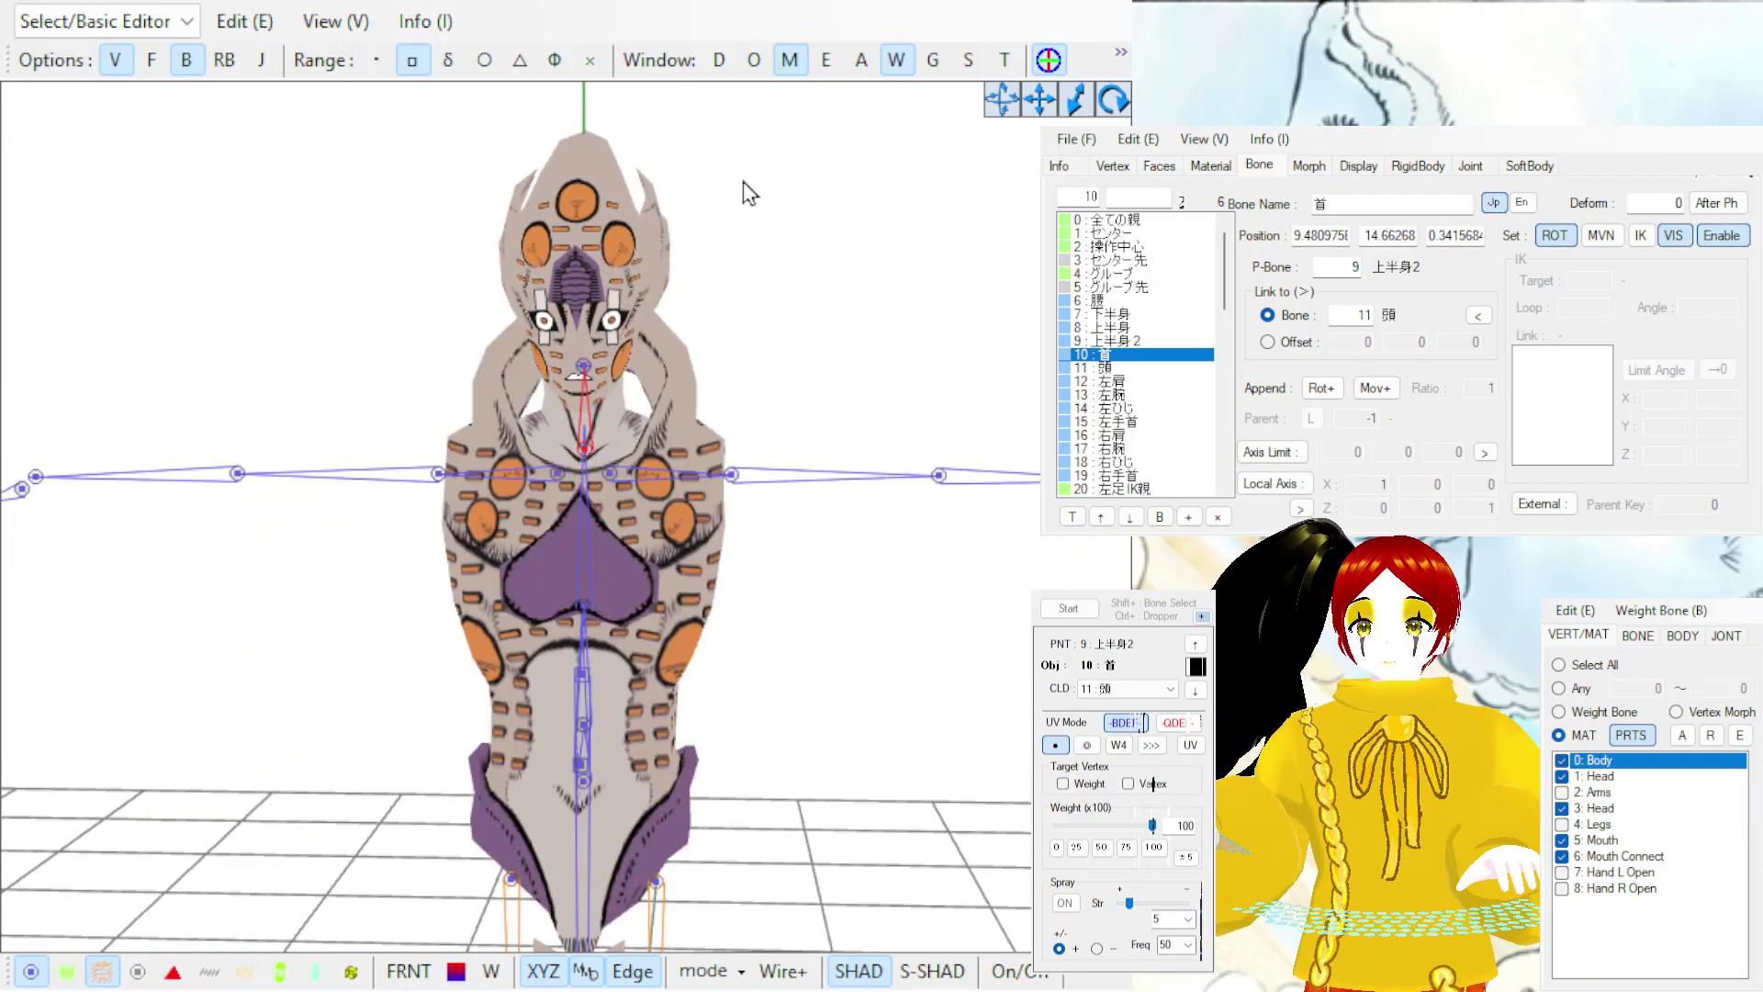
{"action": "right_click_drag", "start_coordinate": [751, 193], "coordinate": [614, 634]}
{"action": "left_click", "coordinate": [608, 632]}
{"action": "left_click", "coordinate": [1068, 608]}
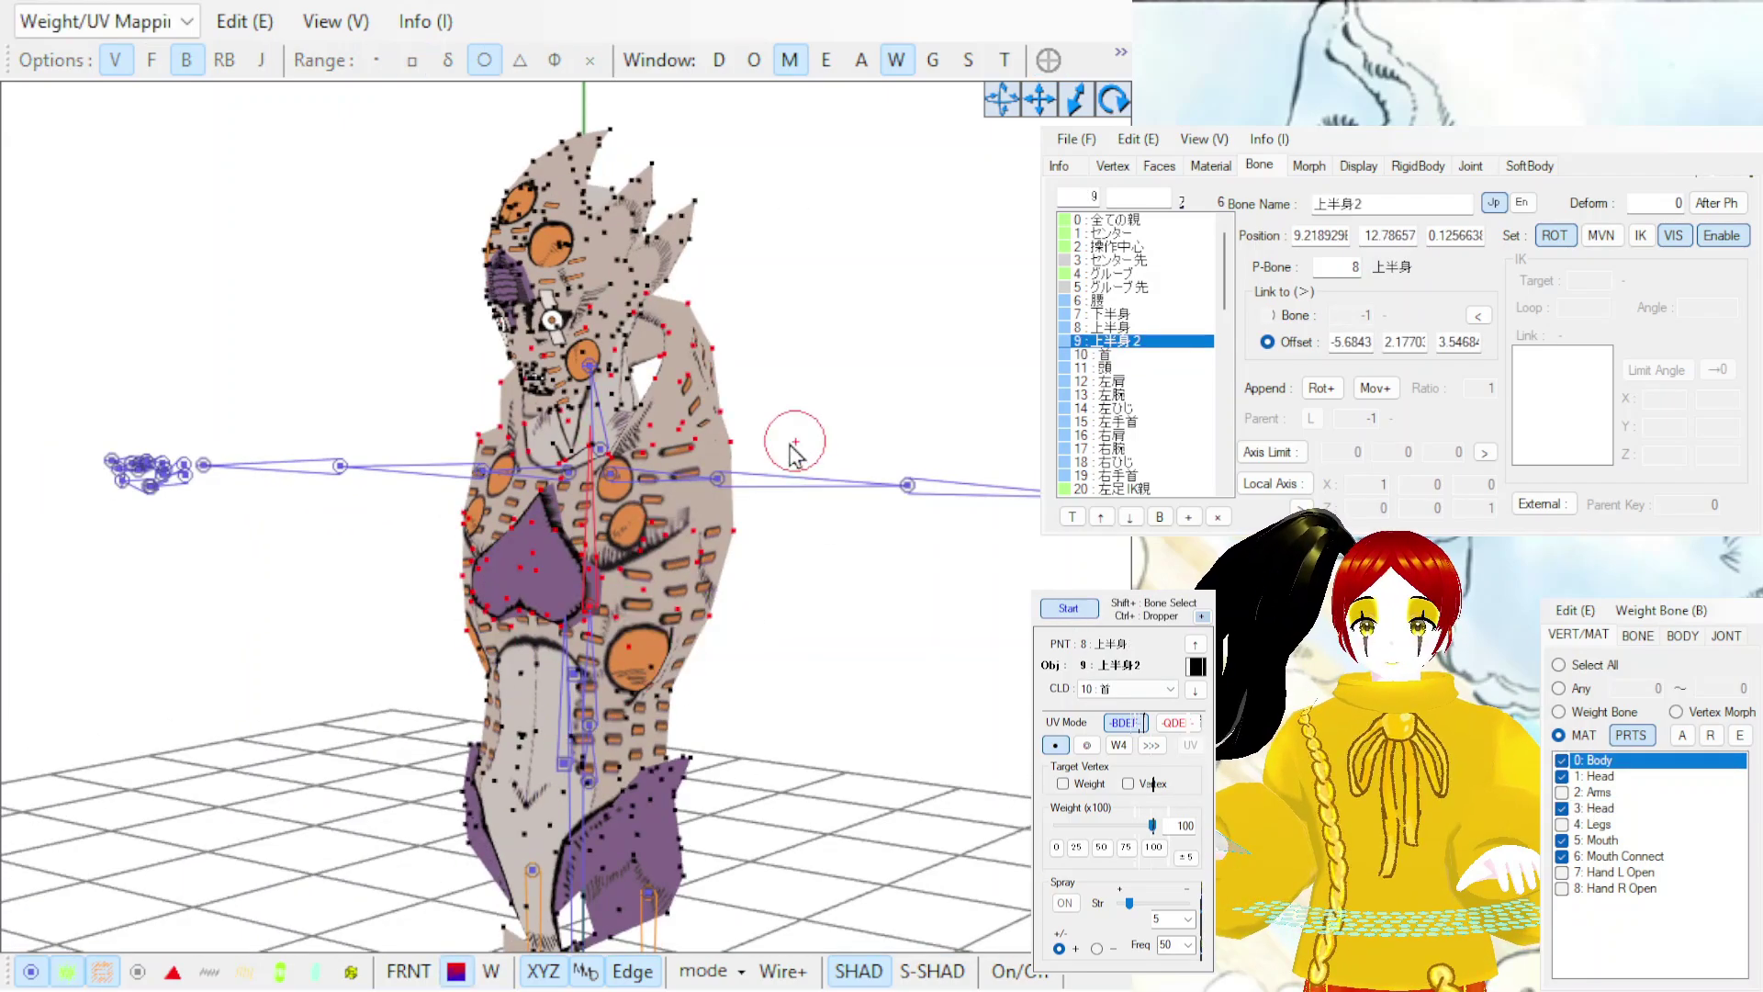
{"action": "right_click_drag", "start_coordinate": [795, 450], "coordinate": [615, 503]}
{"action": "right_click_drag", "start_coordinate": [500, 447], "coordinate": [612, 625]}
Hide the head, mouth and body meshes to paint the neck area, then show all materials.
{"action": "left_click", "coordinate": [1594, 777]}
{"action": "left_click", "coordinate": [1603, 856]}
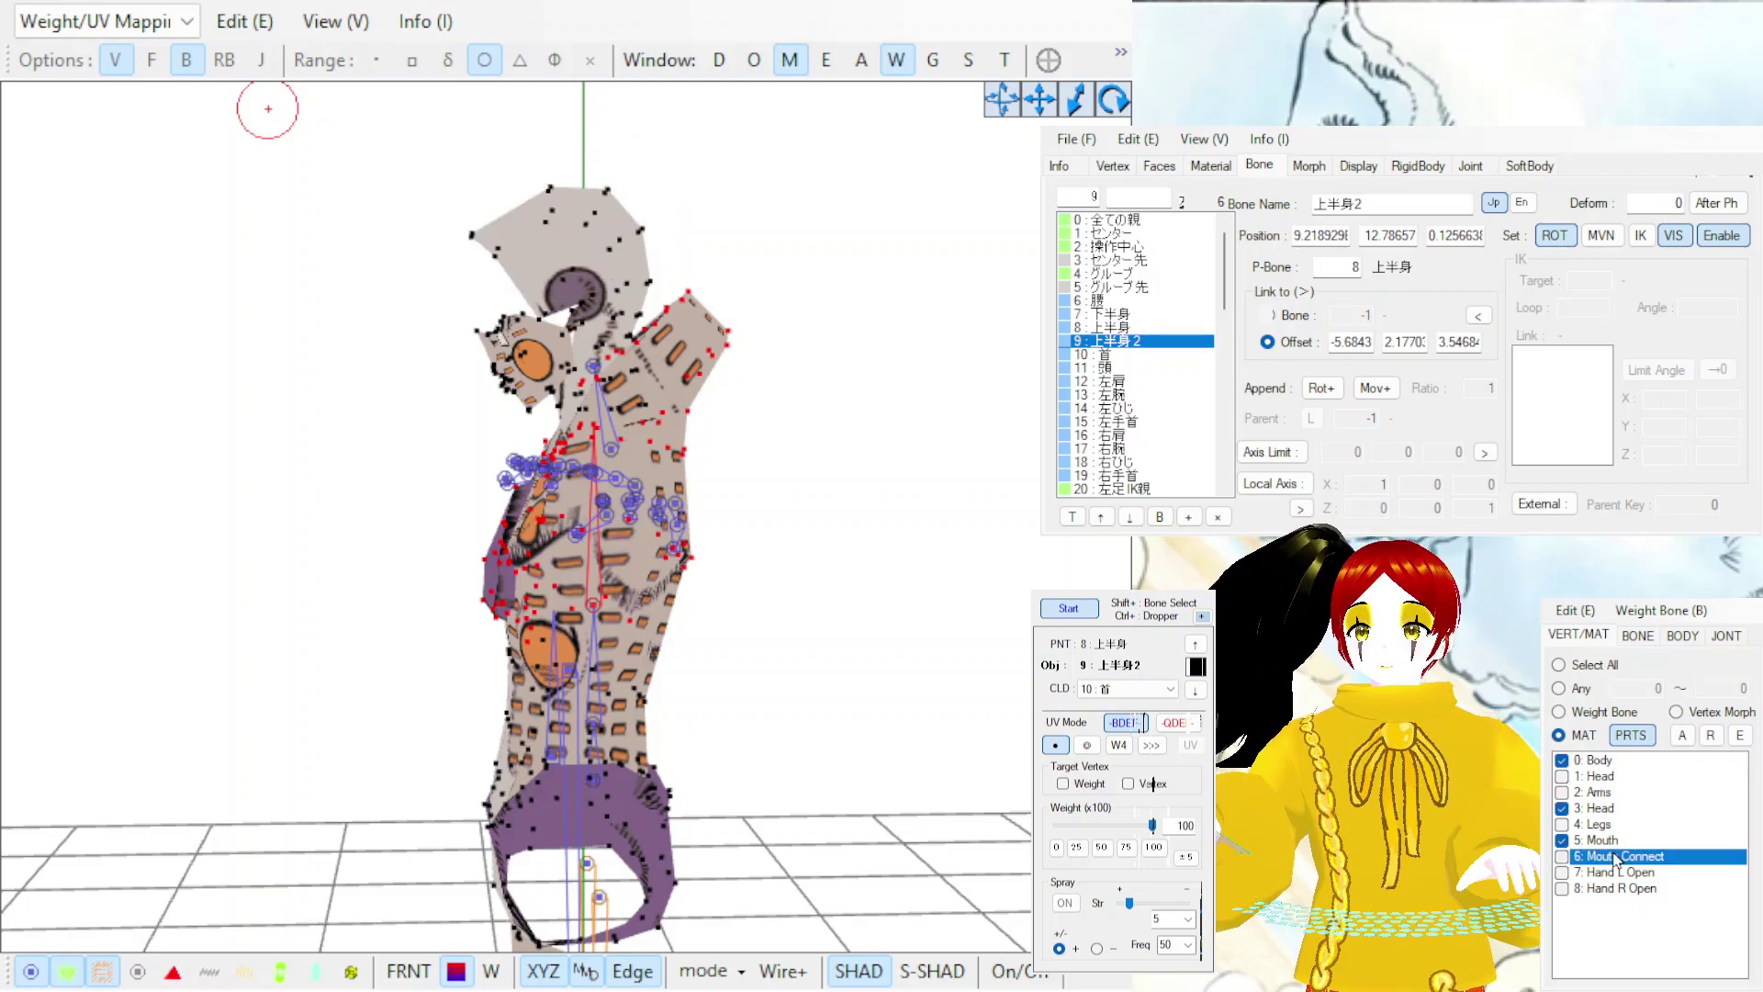
{"action": "left_click", "coordinate": [1603, 839]}
{"action": "mouse_move", "coordinate": [284, 405]}
{"action": "right_mouse_down"}
{"action": "mouse_move", "coordinate": [393, 405]}
{"action": "mouse_move", "coordinate": [284, 405]}
{"action": "mouse_move", "coordinate": [312, 395]}
{"action": "right_mouse_up"}
{"action": "left_click", "coordinate": [1594, 760]}
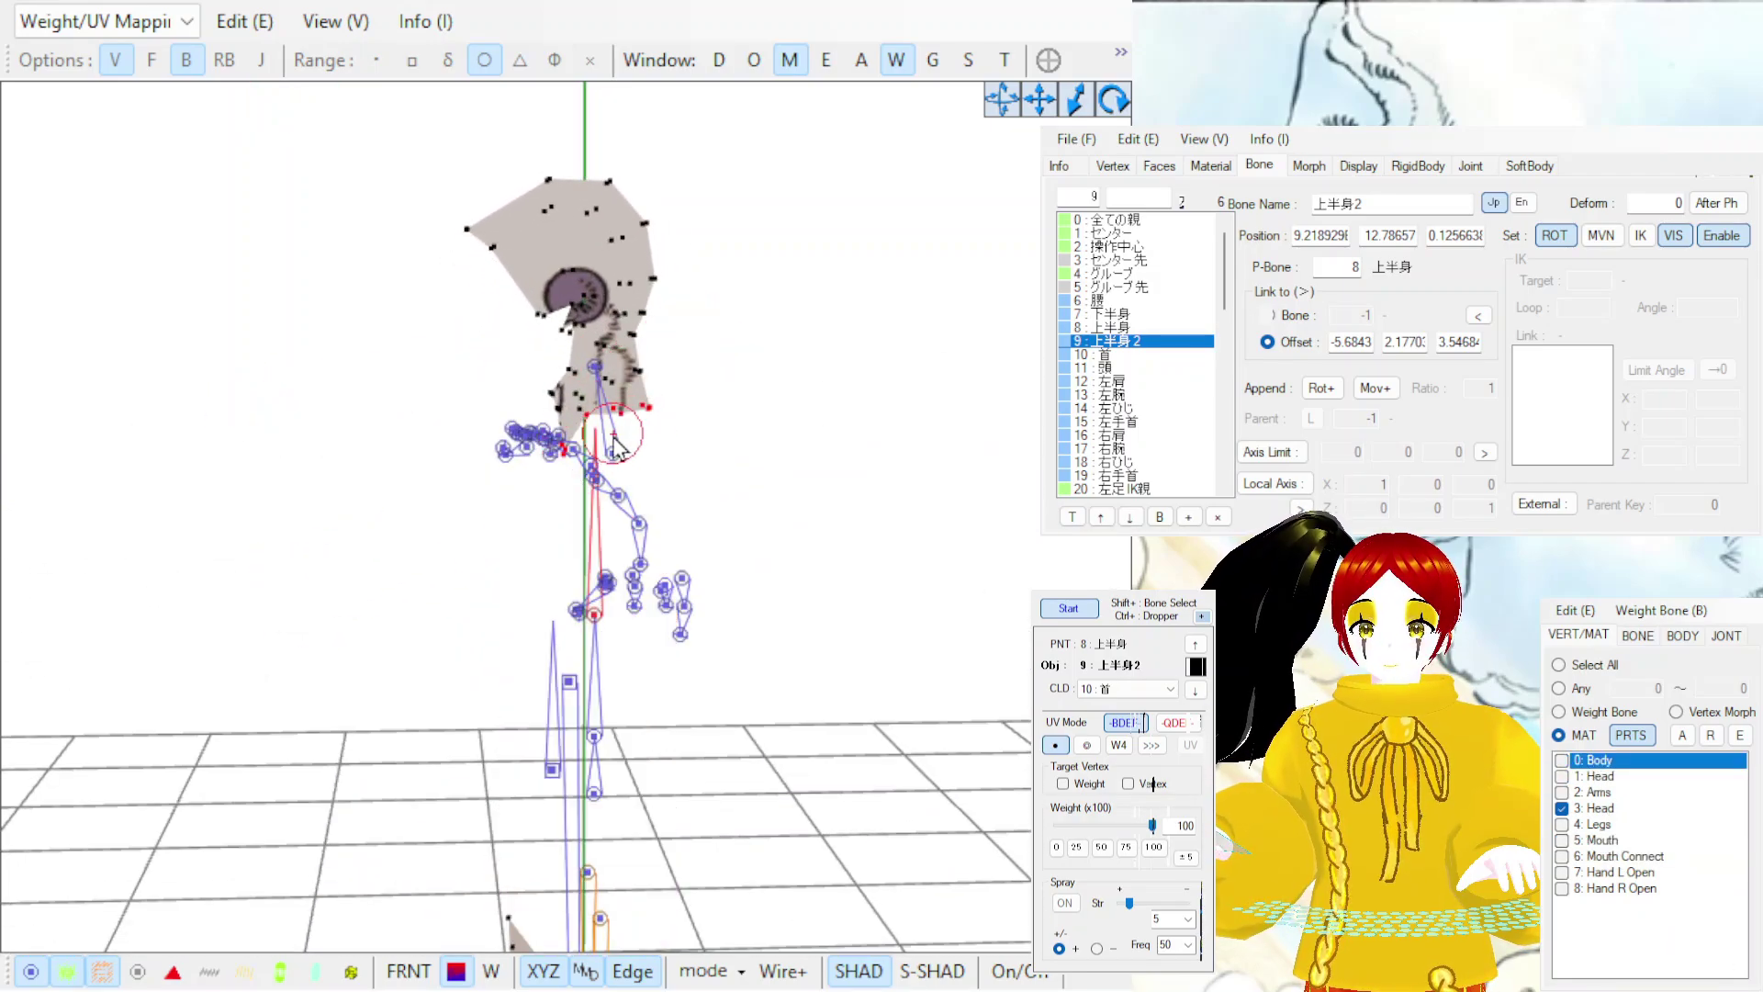
{"action": "right_click_drag", "start_coordinate": [453, 551], "coordinate": [580, 542]}
{"action": "key", "text": "Escape"}
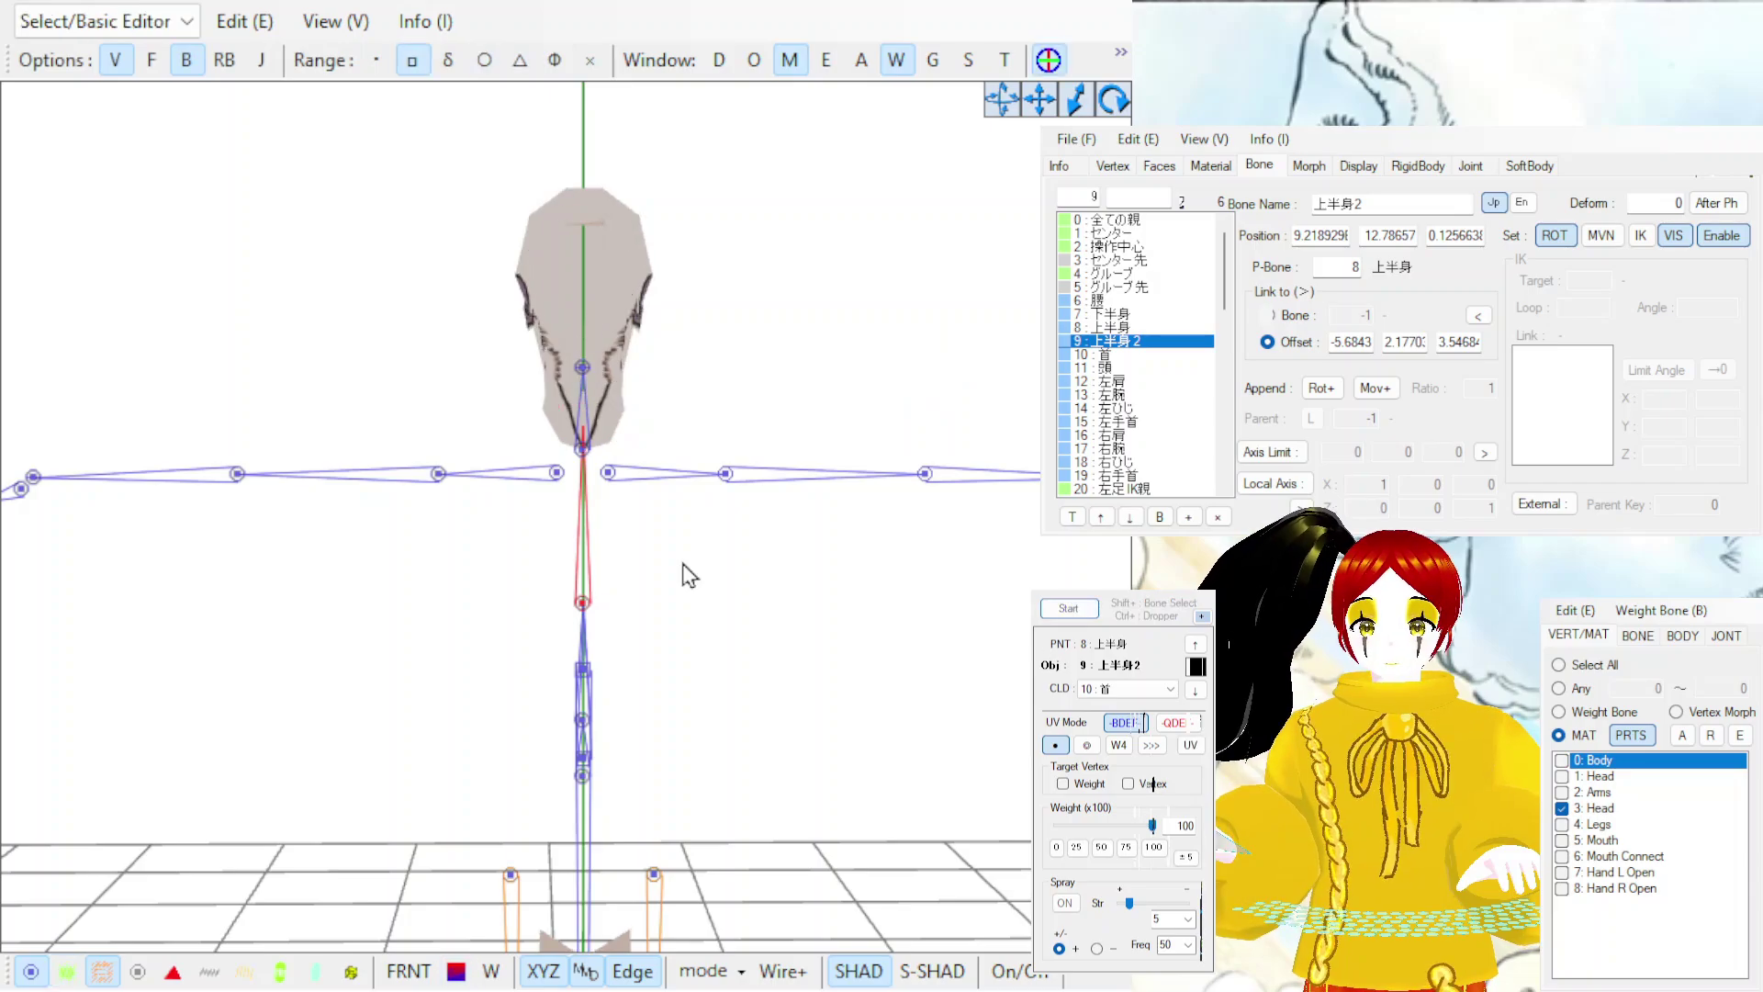
{"action": "left_click", "coordinate": [1683, 735]}
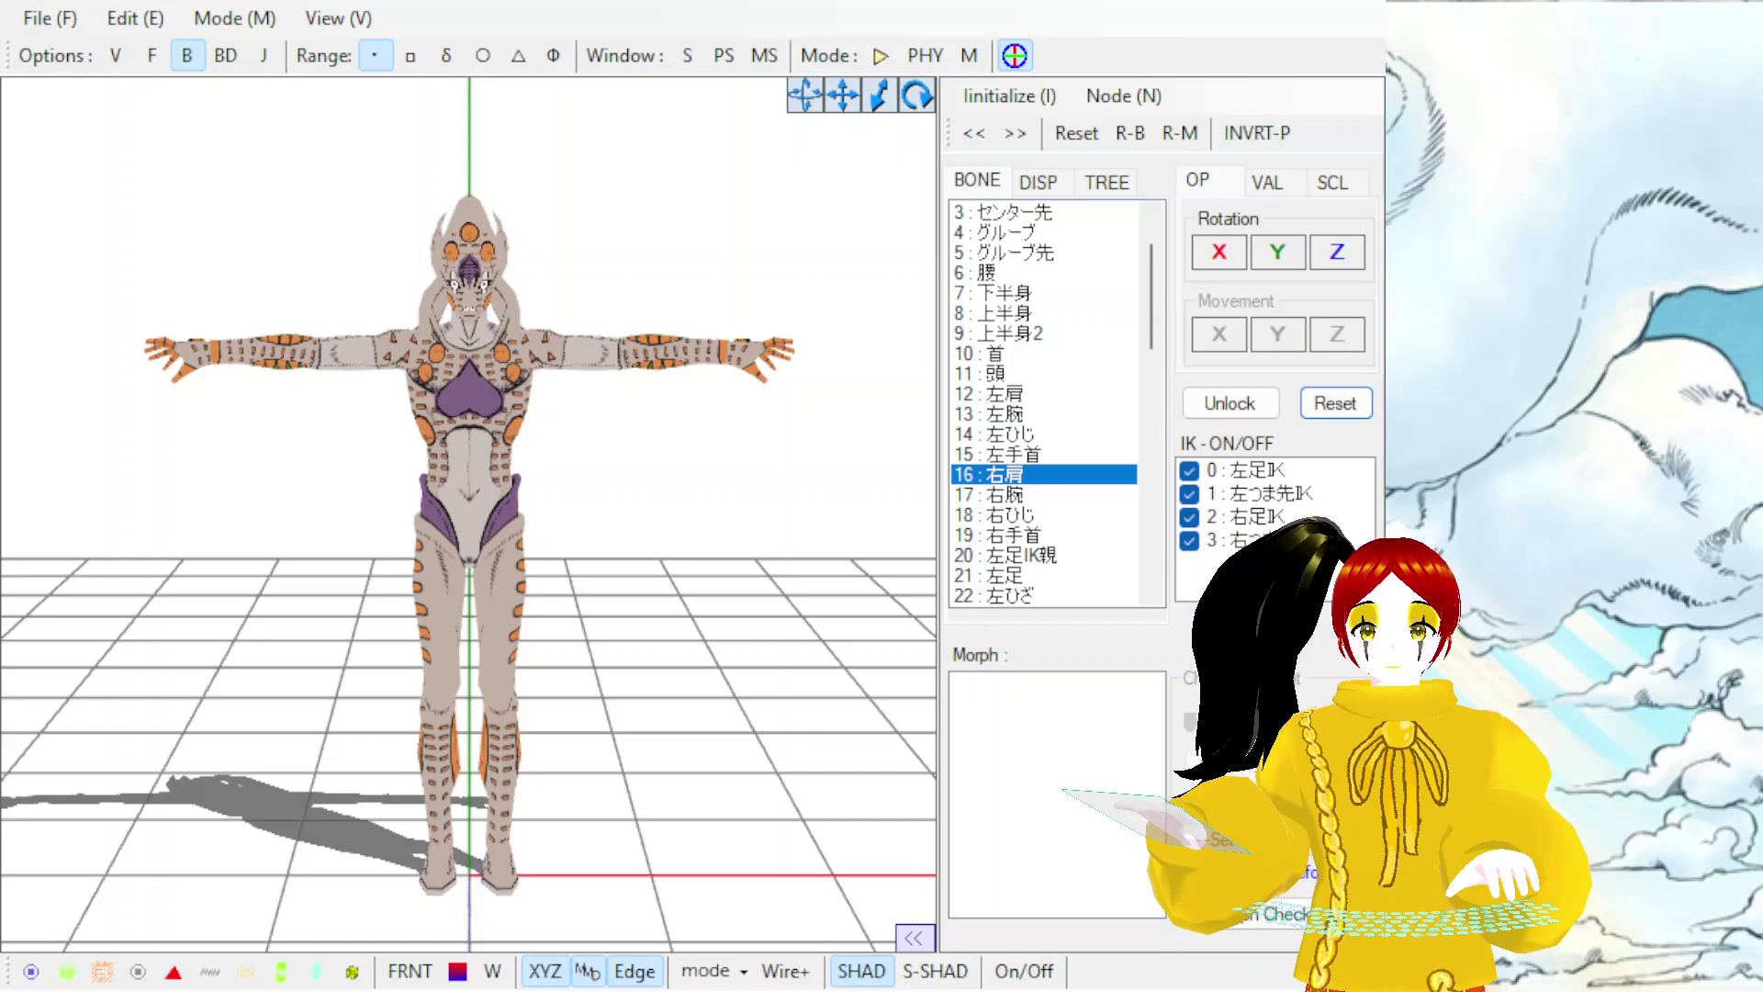
{"action": "left_click", "coordinate": [999, 292]}
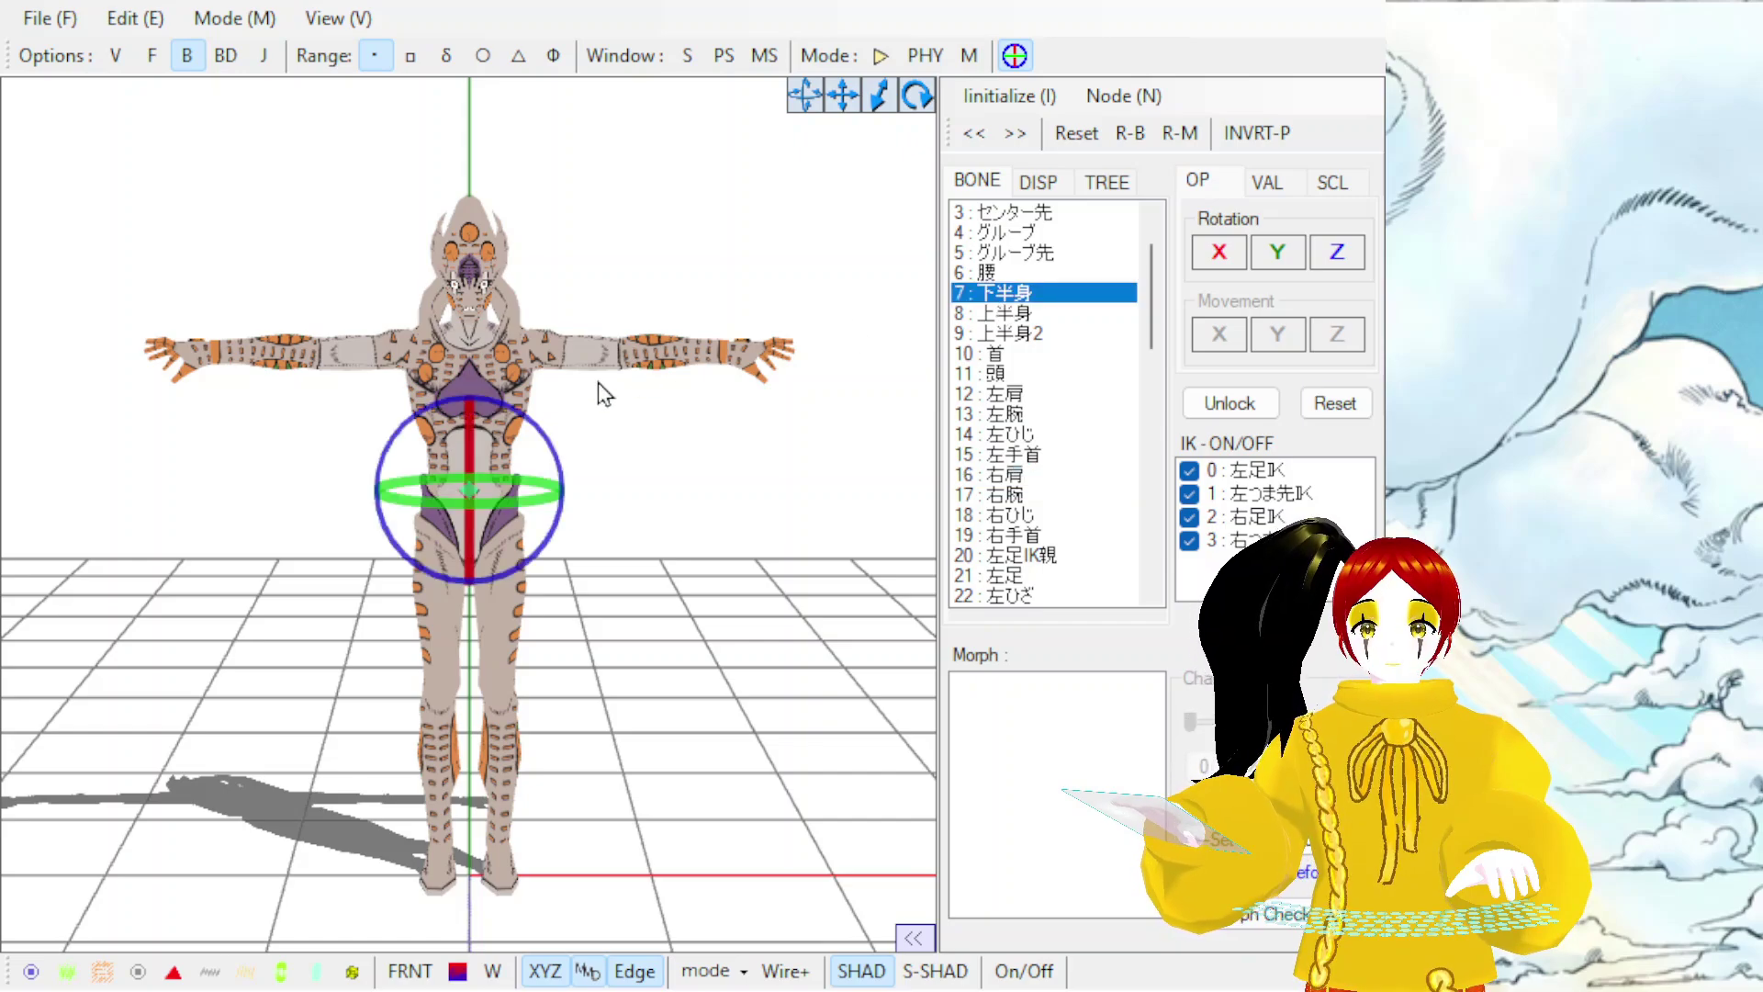
{"action": "left_click_drag", "start_coordinate": [515, 491], "coordinate": [1083, 391]}
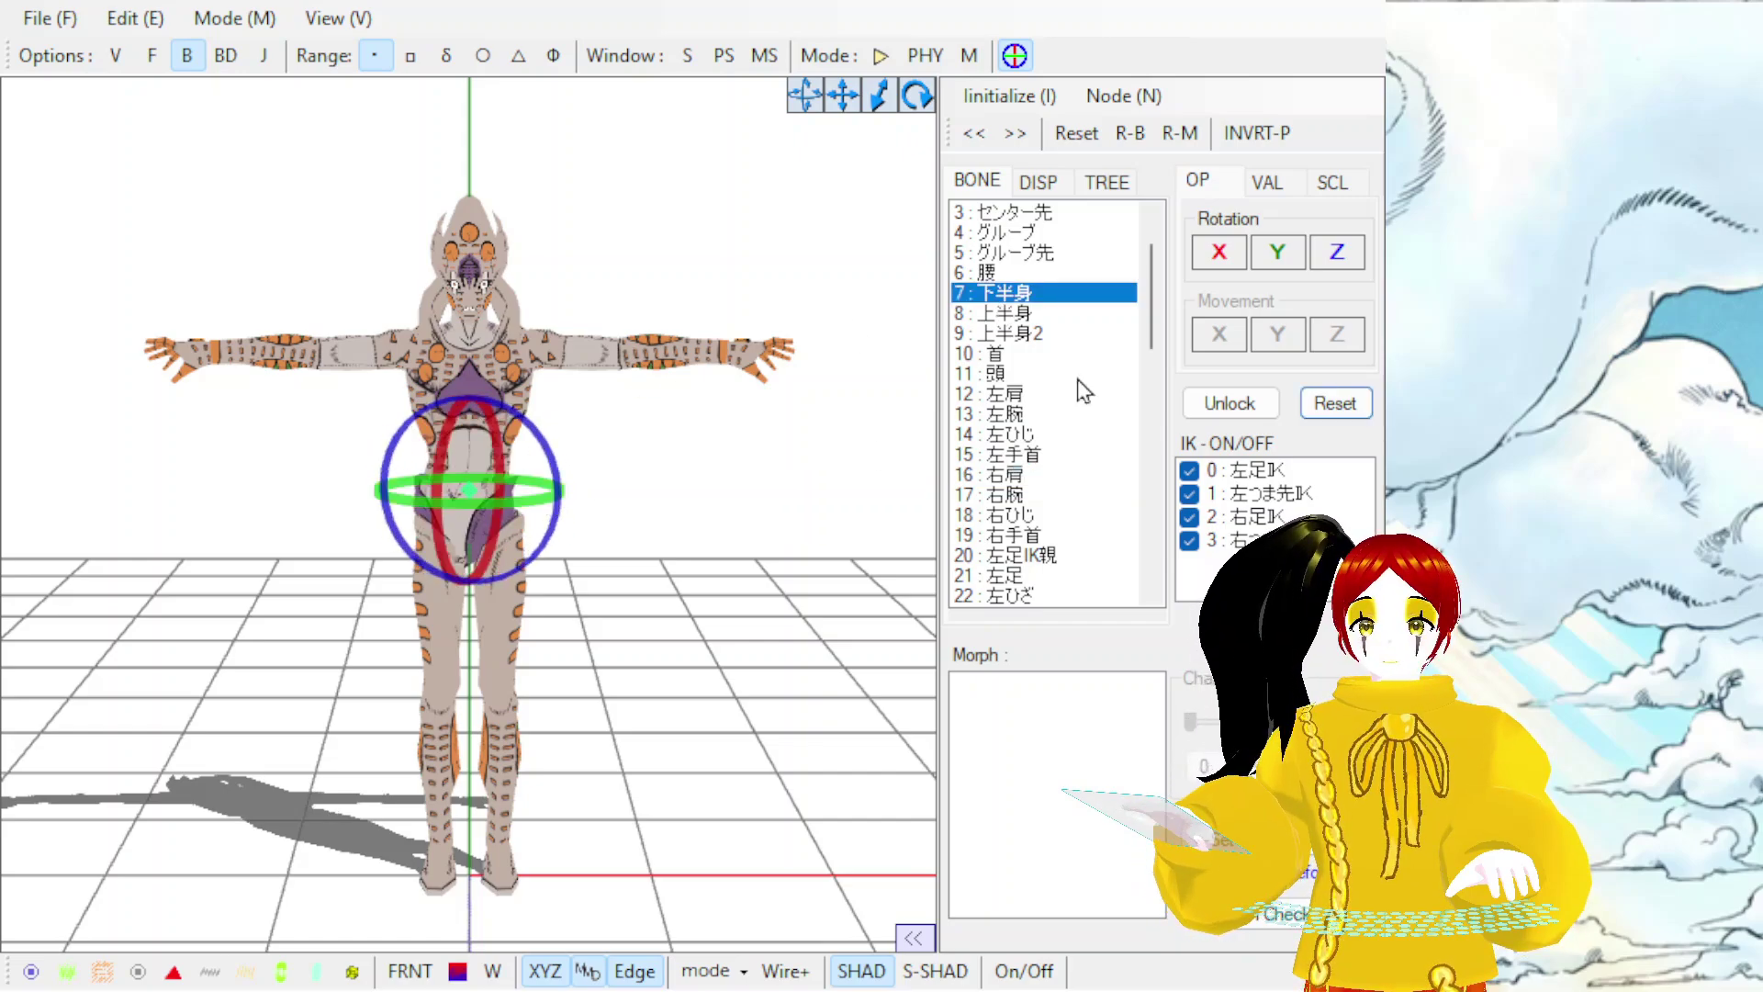
{"action": "left_click", "coordinate": [1309, 410]}
{"action": "left_click", "coordinate": [1001, 312]}
{"action": "left_click_drag", "start_coordinate": [530, 437], "coordinate": [1304, 362]}
{"action": "left_click", "coordinate": [1334, 403]}
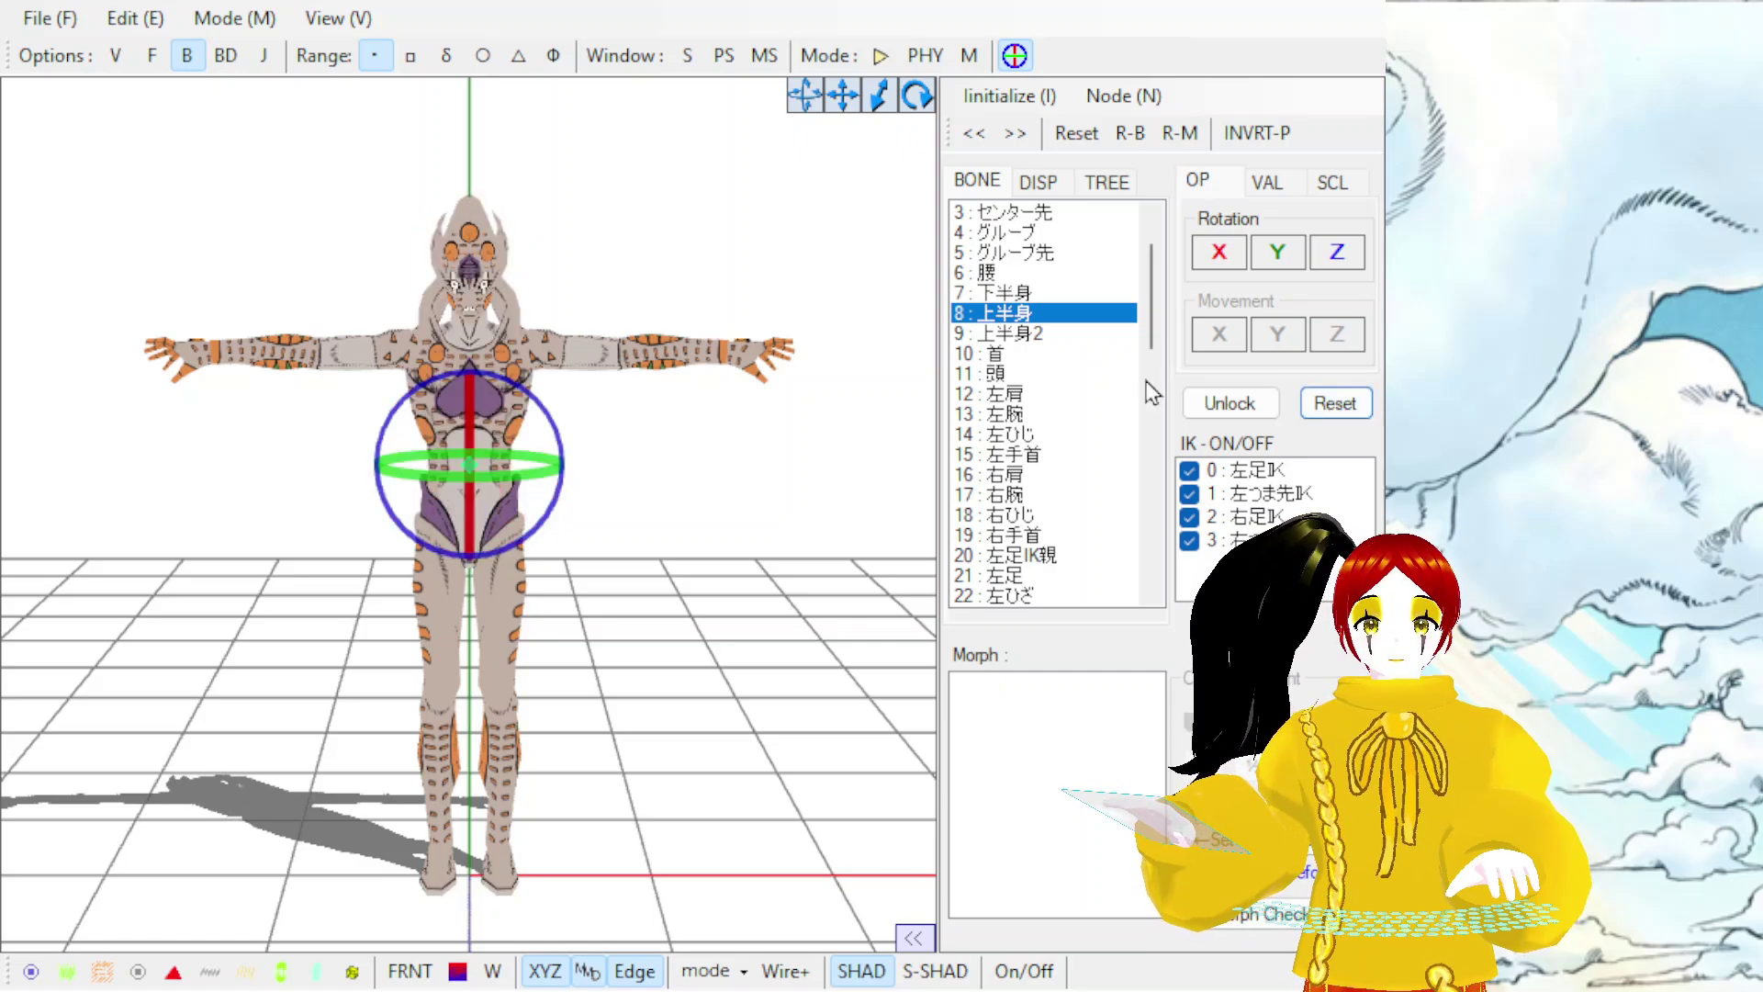
{"action": "left_click", "coordinate": [1005, 333]}
{"action": "left_click_drag", "start_coordinate": [555, 408], "coordinate": [1171, 395]}
{"action": "left_click", "coordinate": [1334, 403]}
{"action": "left_click", "coordinate": [992, 352]}
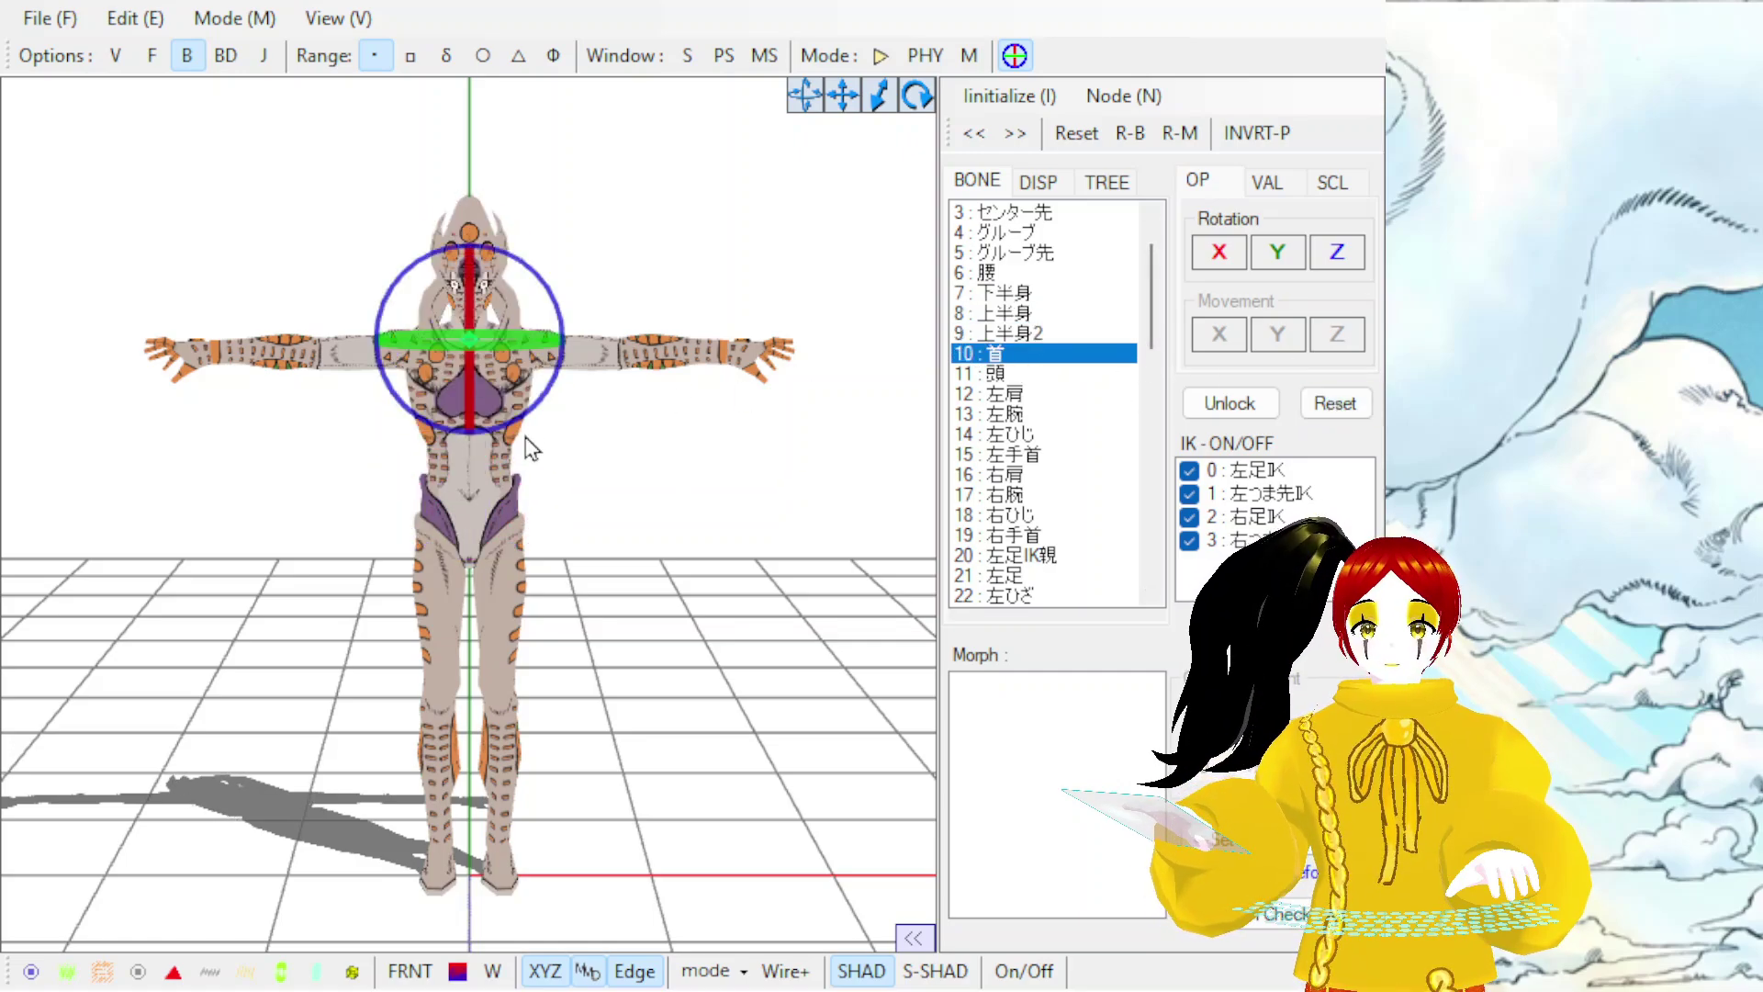
{"action": "left_click_drag", "start_coordinate": [515, 334], "coordinate": [588, 312]}
{"action": "left_click", "coordinate": [1333, 405]}
{"action": "left_click", "coordinate": [1042, 373]}
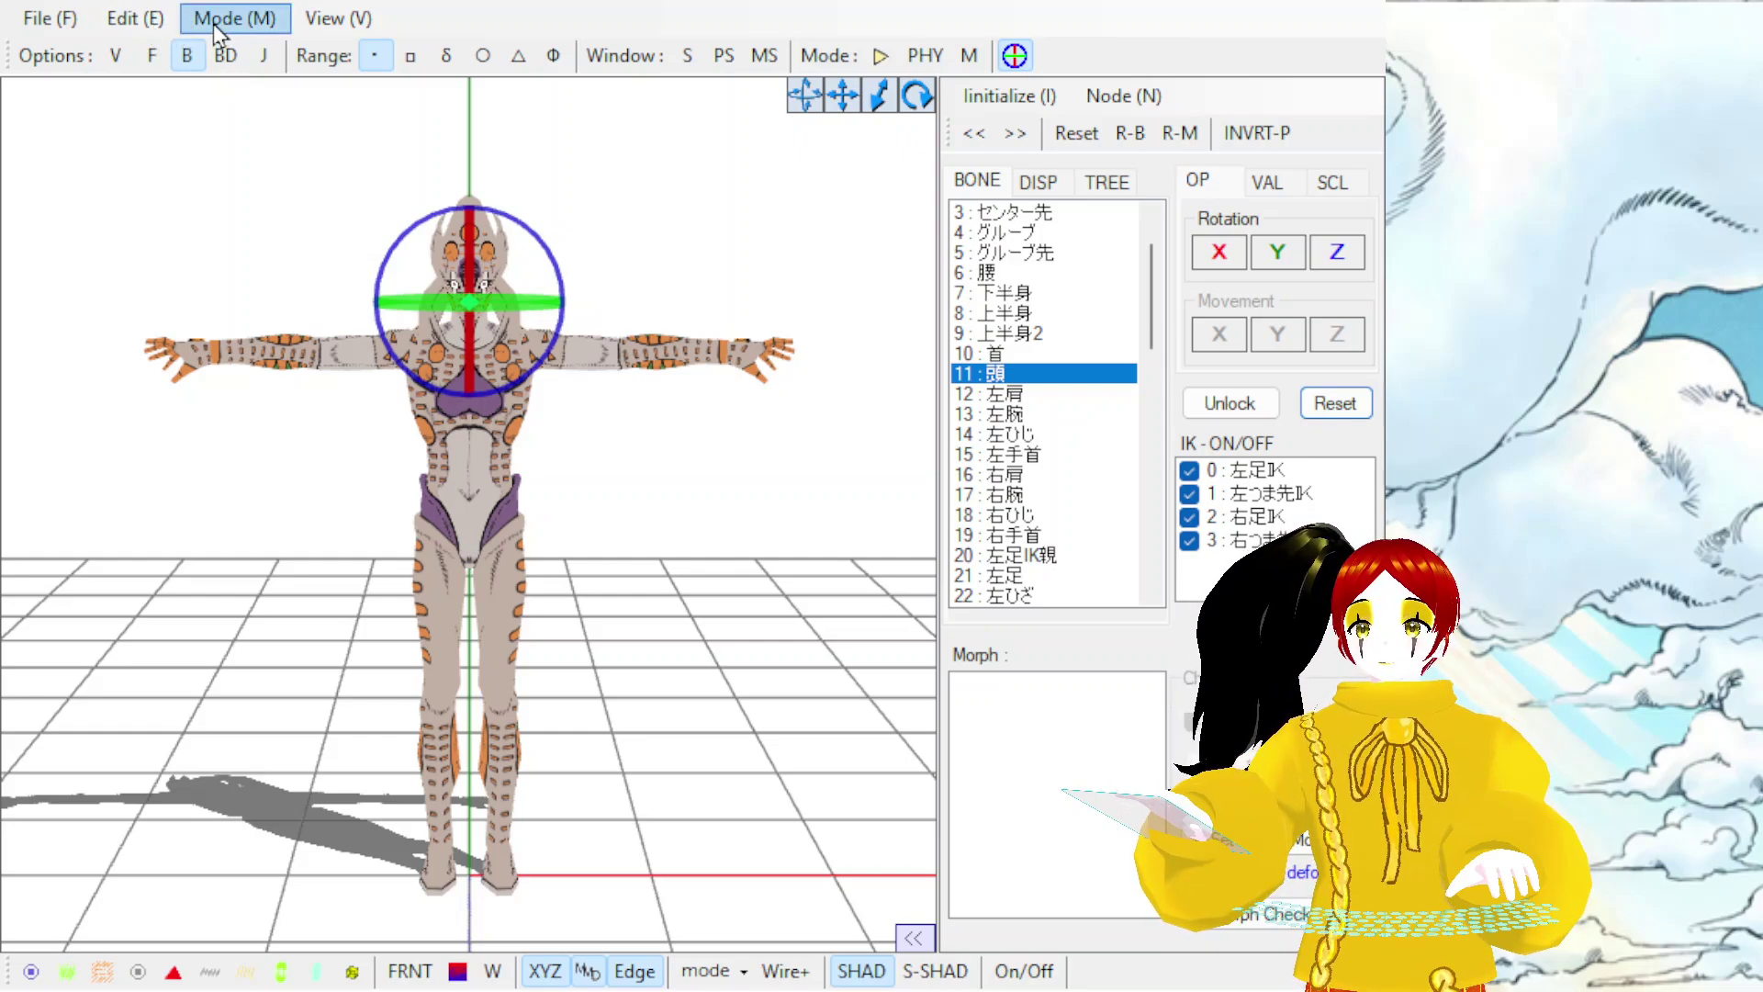
Play back the transform view to watch the weighted model deform under the 頭 bone rotation.
{"action": "left_click", "coordinate": [882, 57]}
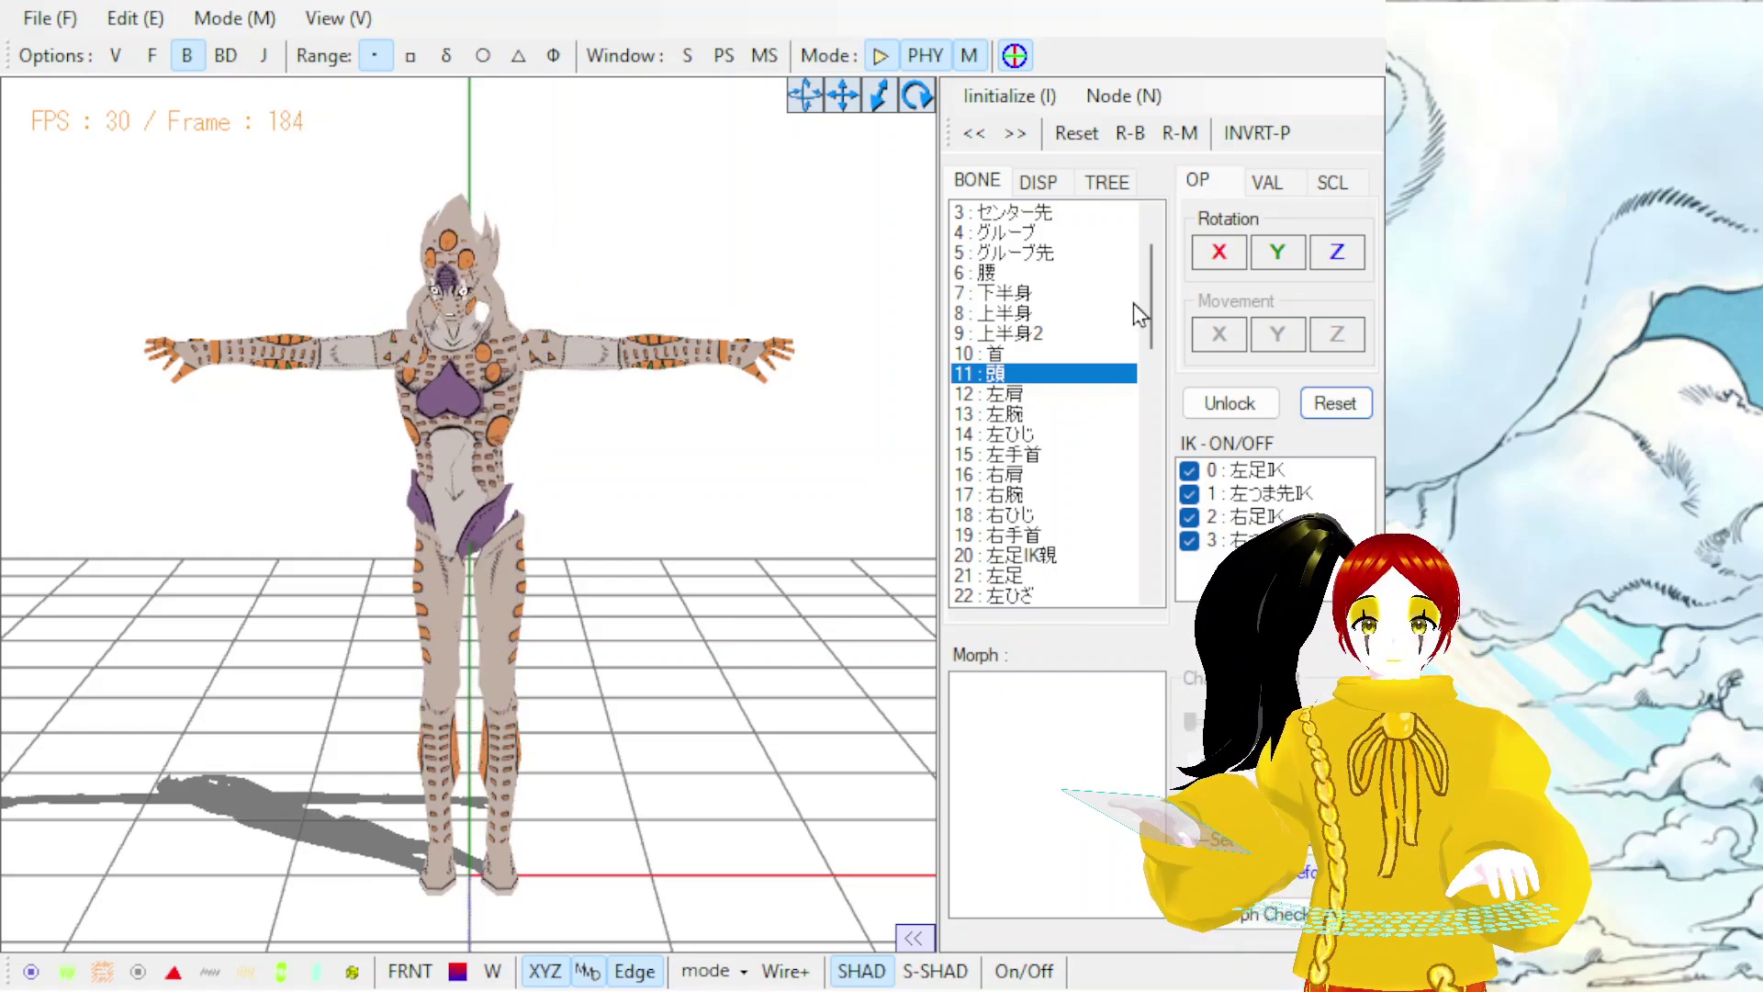
{"action": "scroll", "coordinate": [1138, 311], "scroll_direction": "down", "scroll_amount": 3}
{"action": "scroll", "coordinate": [1149, 318], "scroll_direction": "up", "scroll_amount": 2}
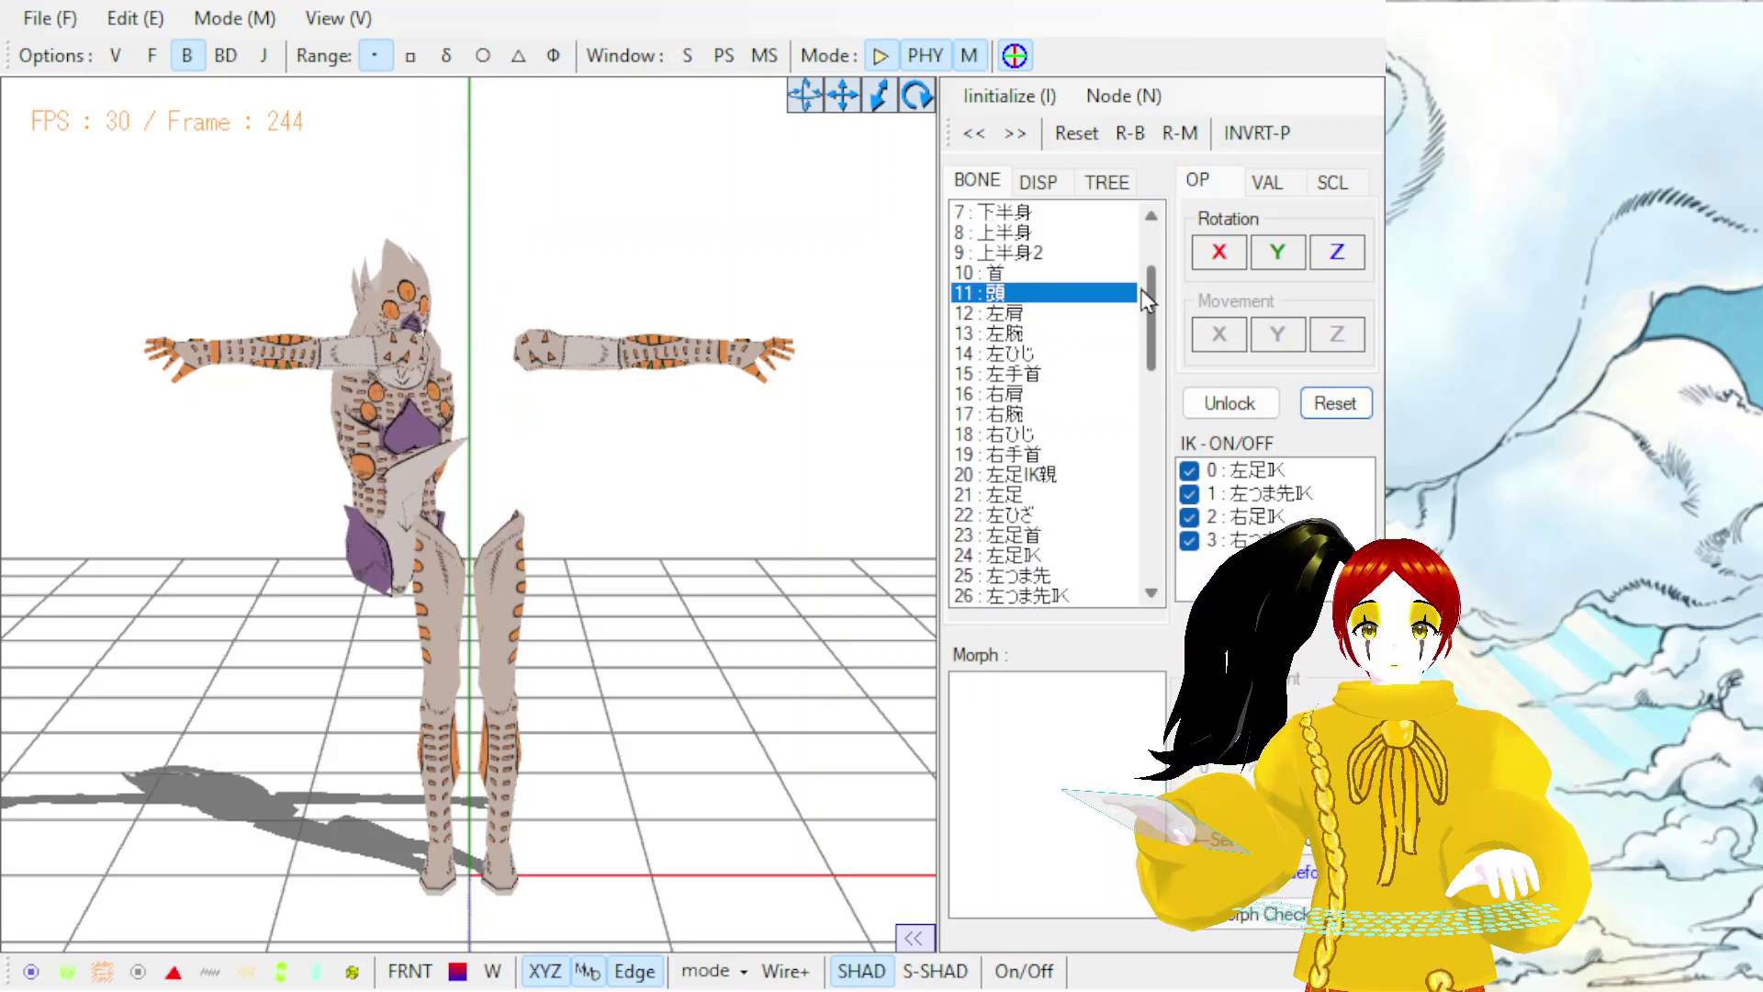